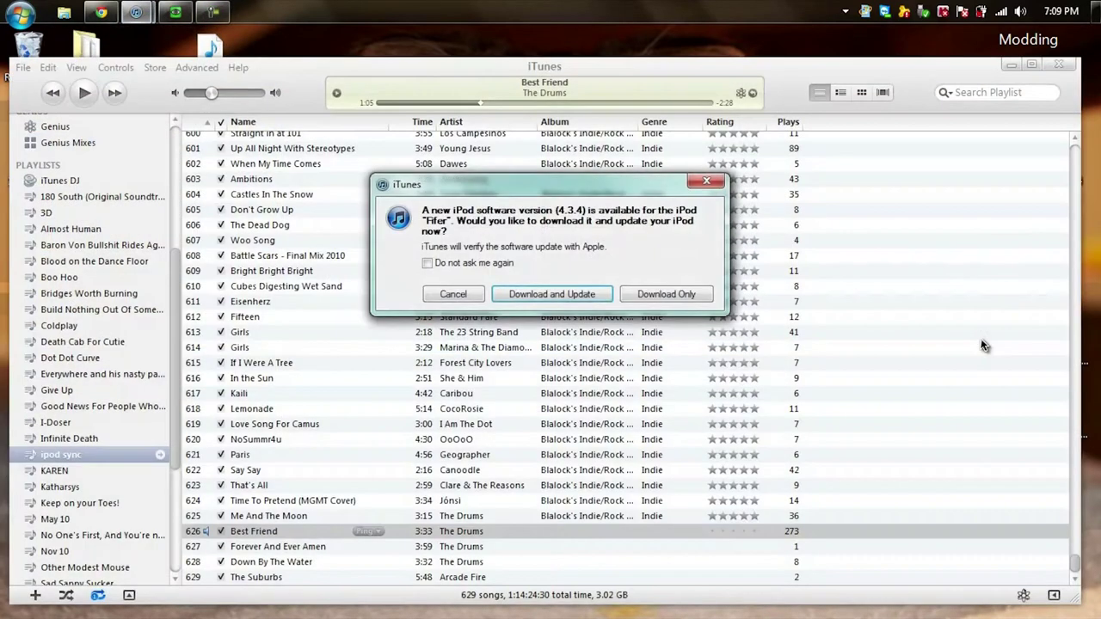
Step: Decline the iPod software update, hide iTunes and the AutoPlay prompt, and launch i-FunBox
click(455, 294)
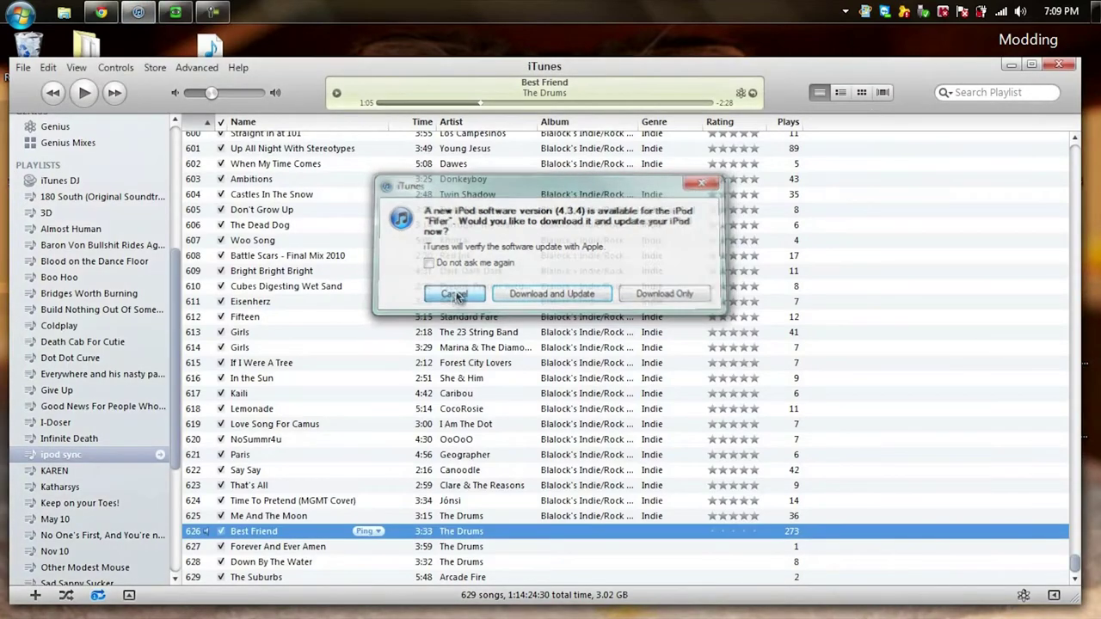
click(1011, 65)
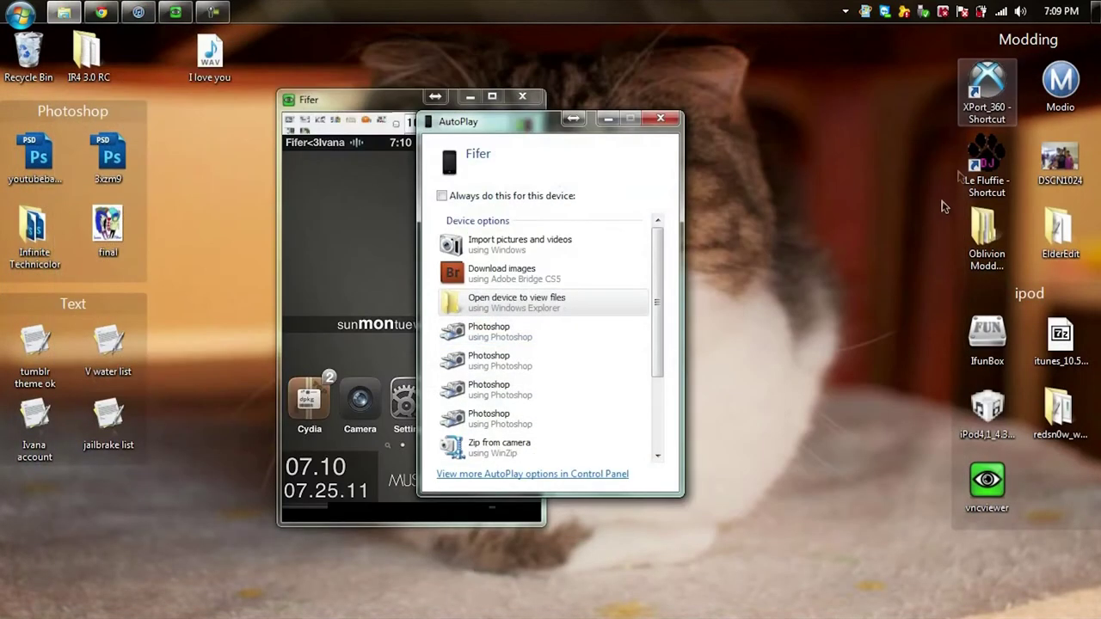
click(662, 119)
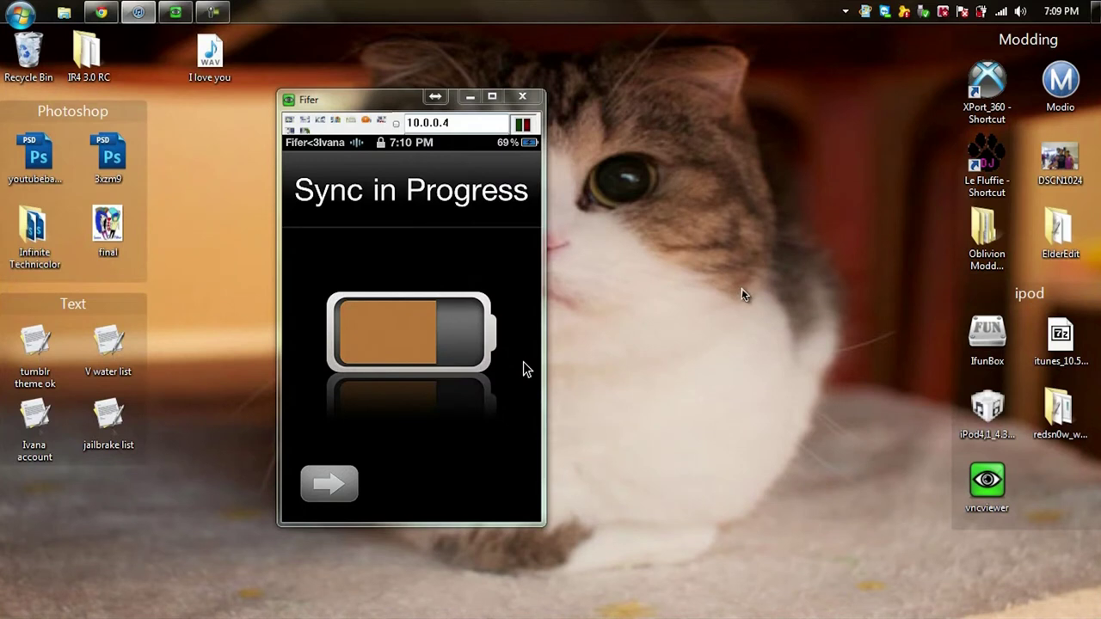
click(994, 345)
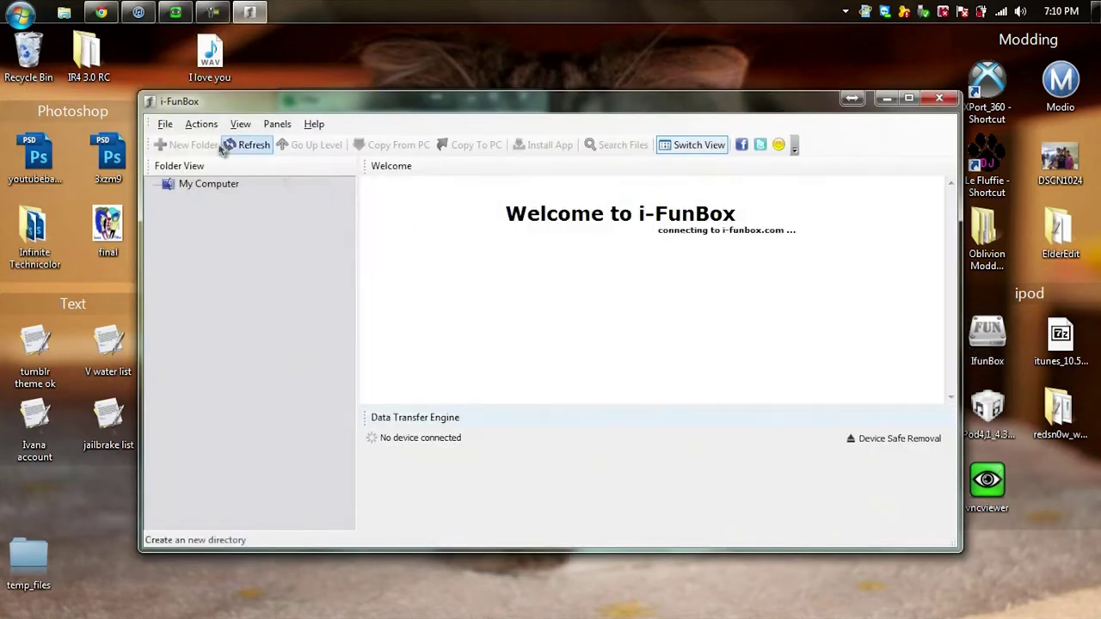
Step: Expand the iPod's Raw File System down to var/stash in i-FunBox's folder tree
drag(142, 231, 279, 248)
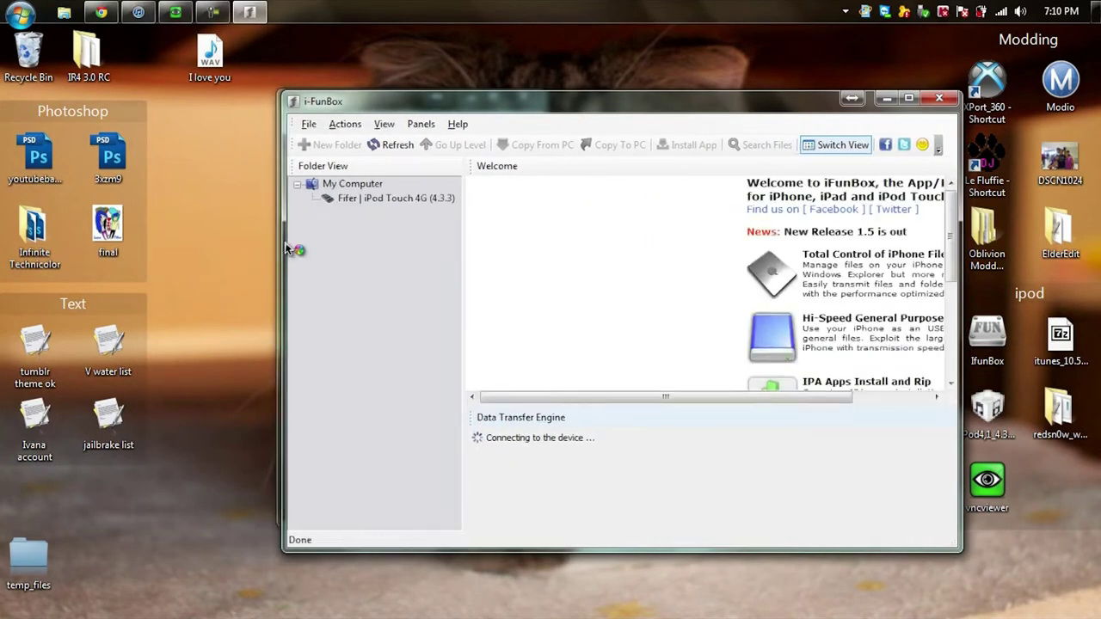
click(313, 199)
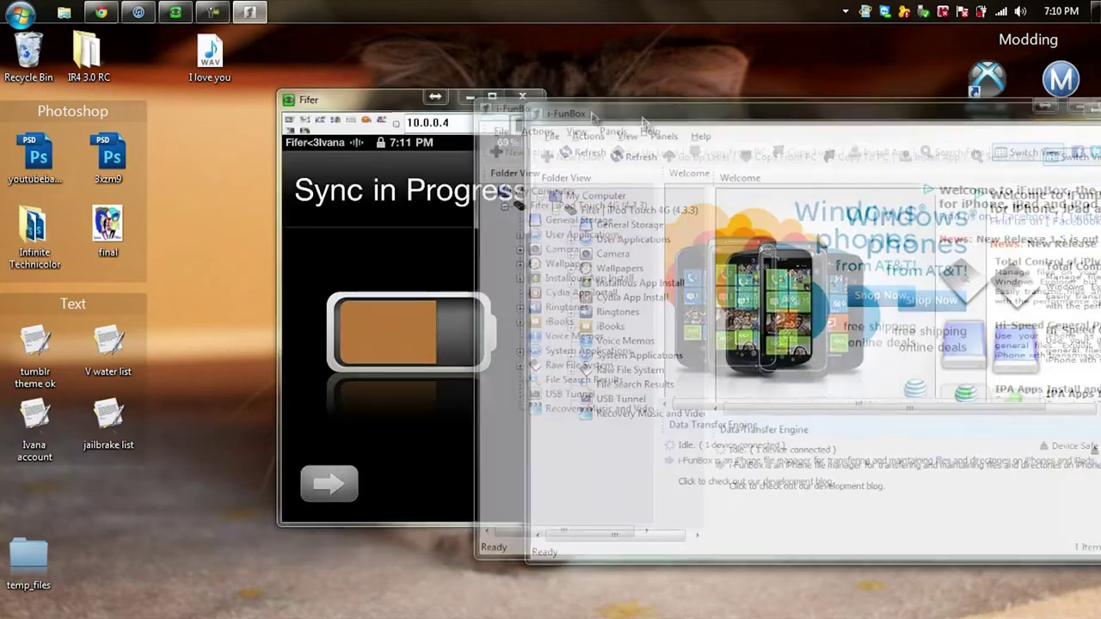
drag(686, 113, 664, 111)
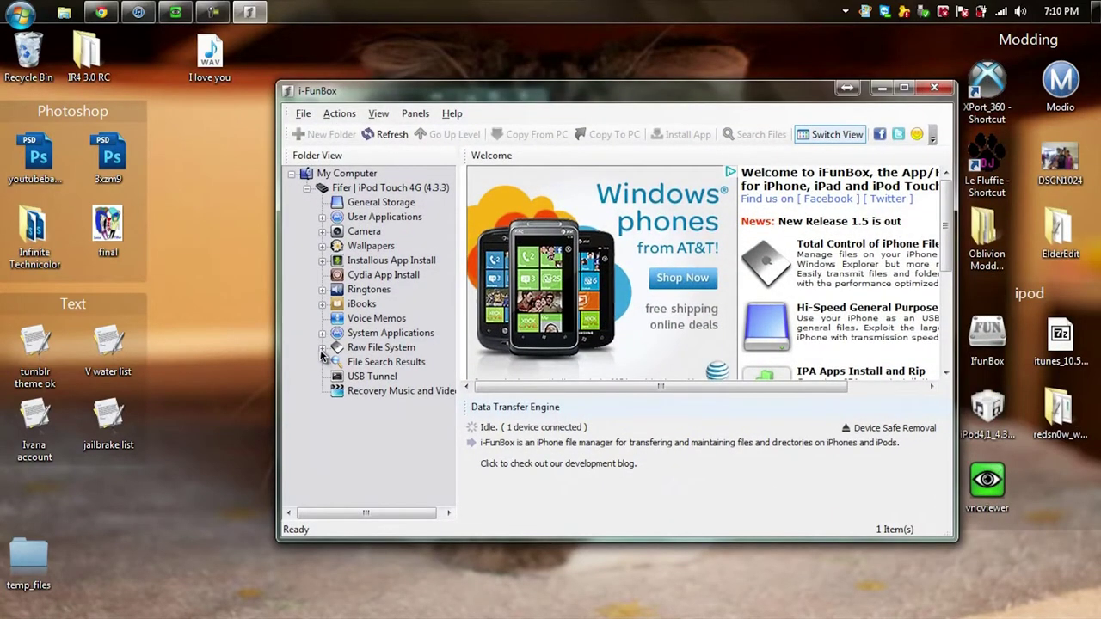
click(322, 348)
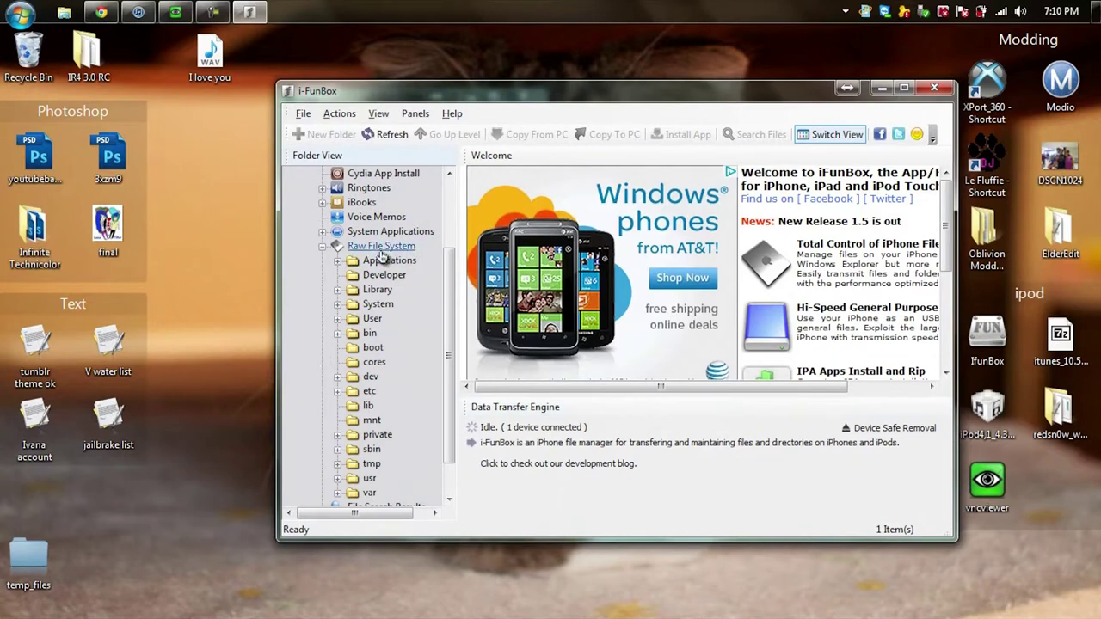
click(339, 494)
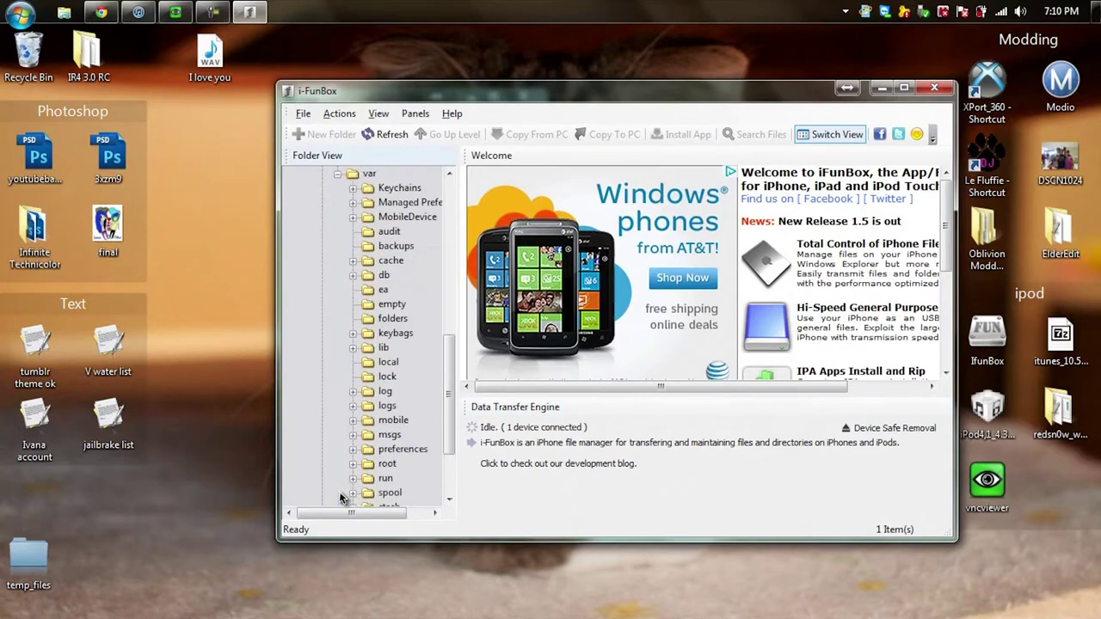
scroll(447, 433, down, 1)
click(352, 477)
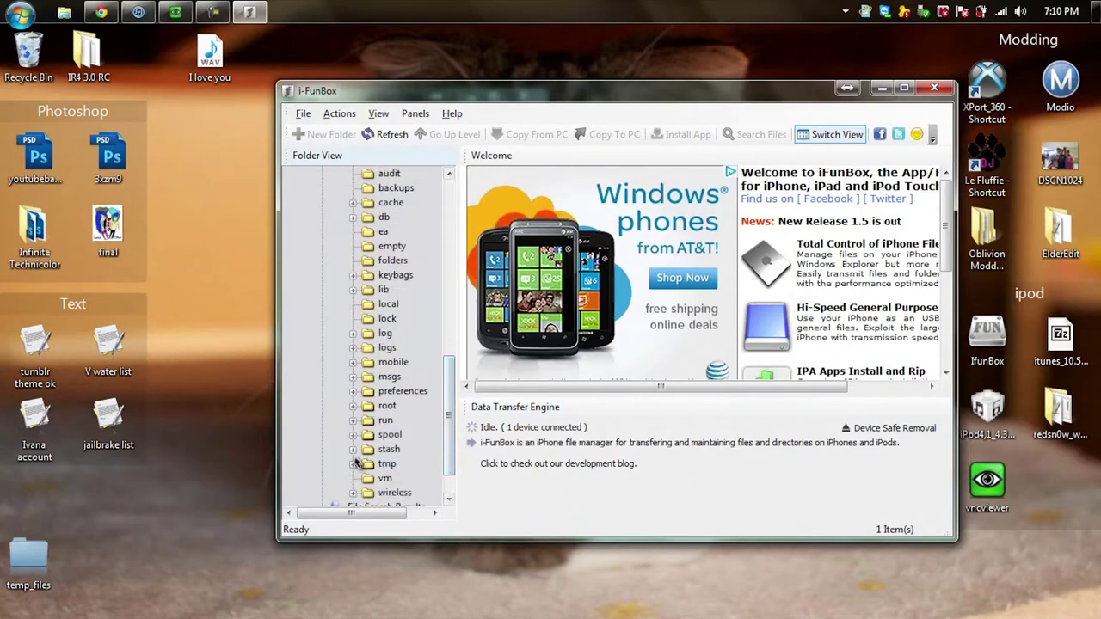
drag(387, 514, 350, 513)
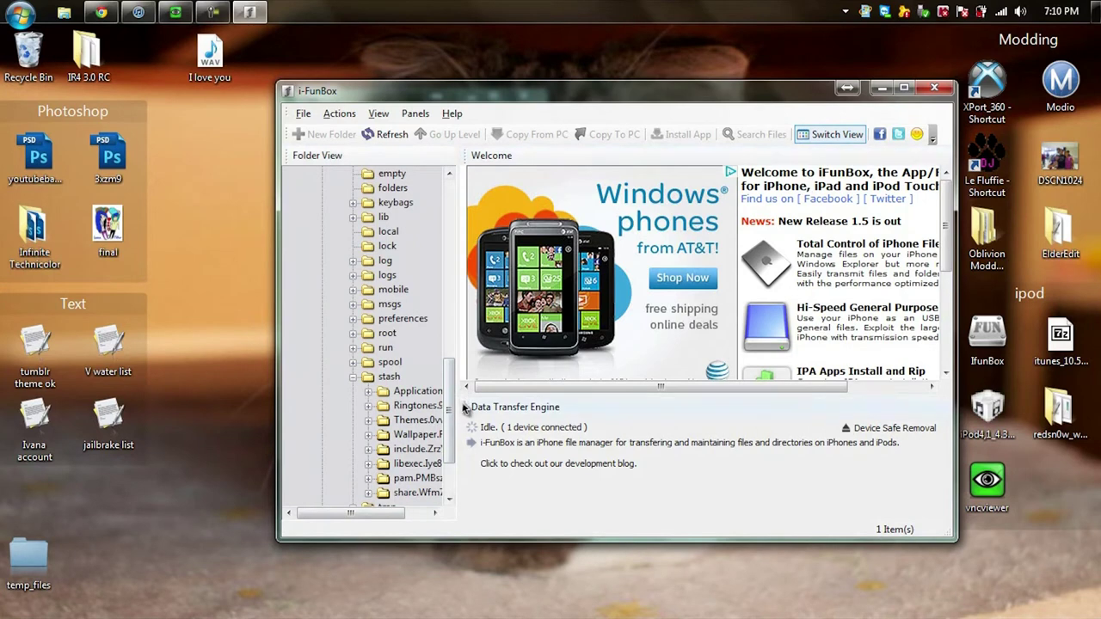
drag(463, 365, 492, 358)
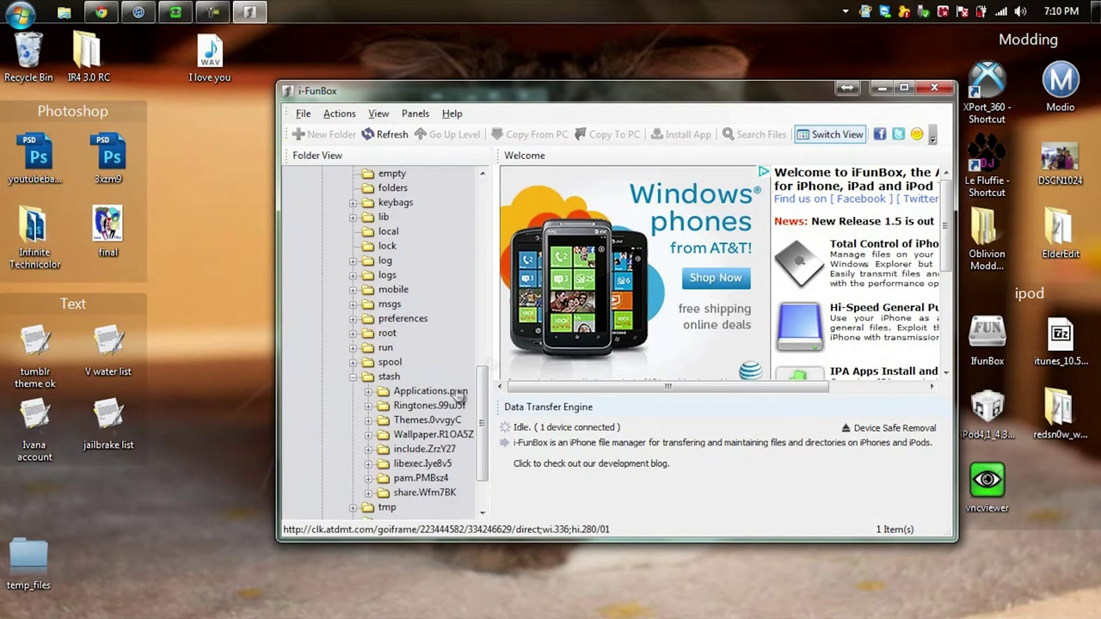
Step: Open Themes.0vvgyC and browse its theme folders through to dBar Mao, leaving names unchanged
click(420, 422)
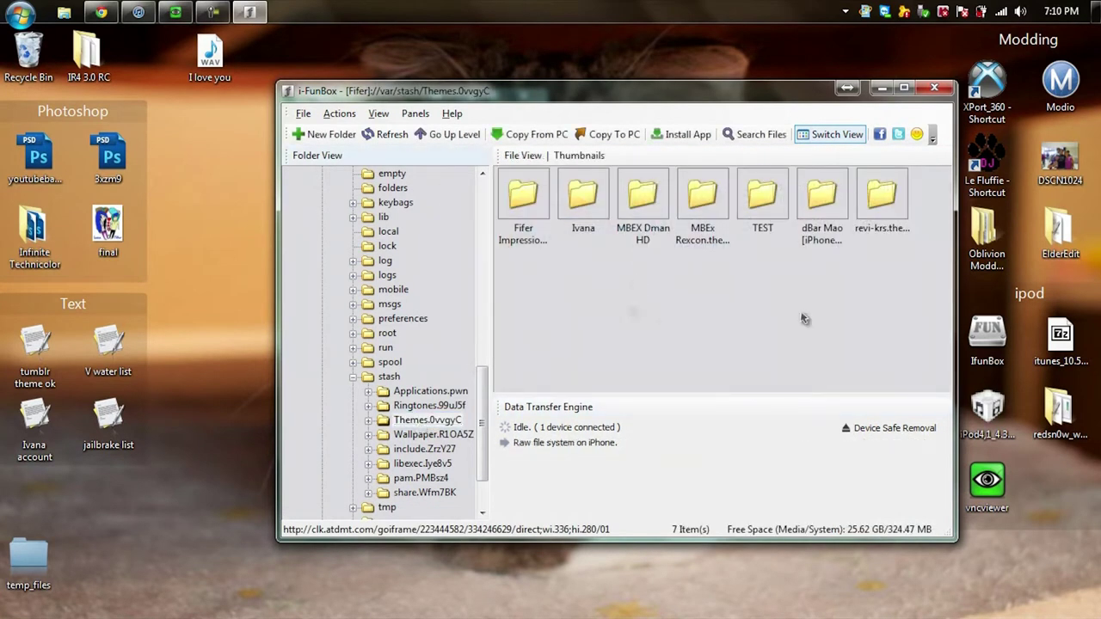
click(523, 222)
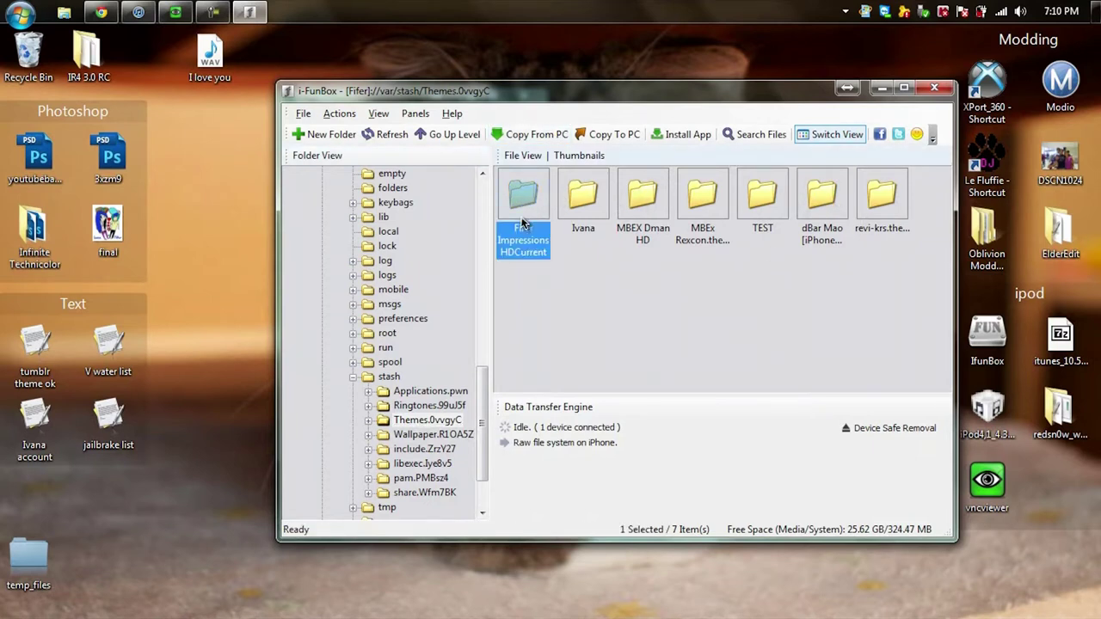
click(523, 226)
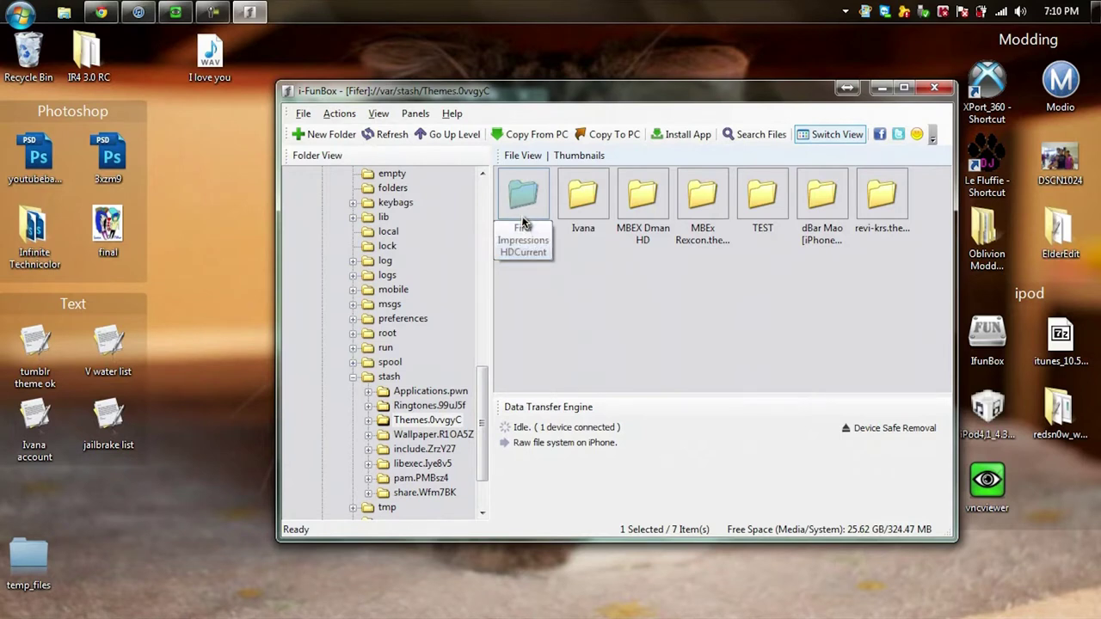
key(Escape)
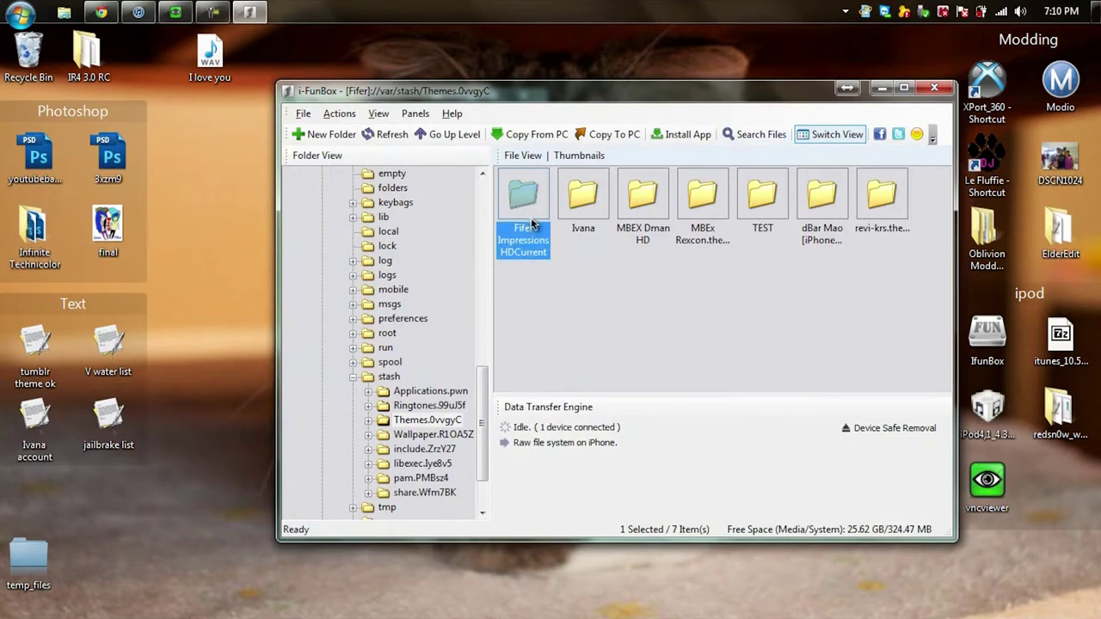
click(573, 220)
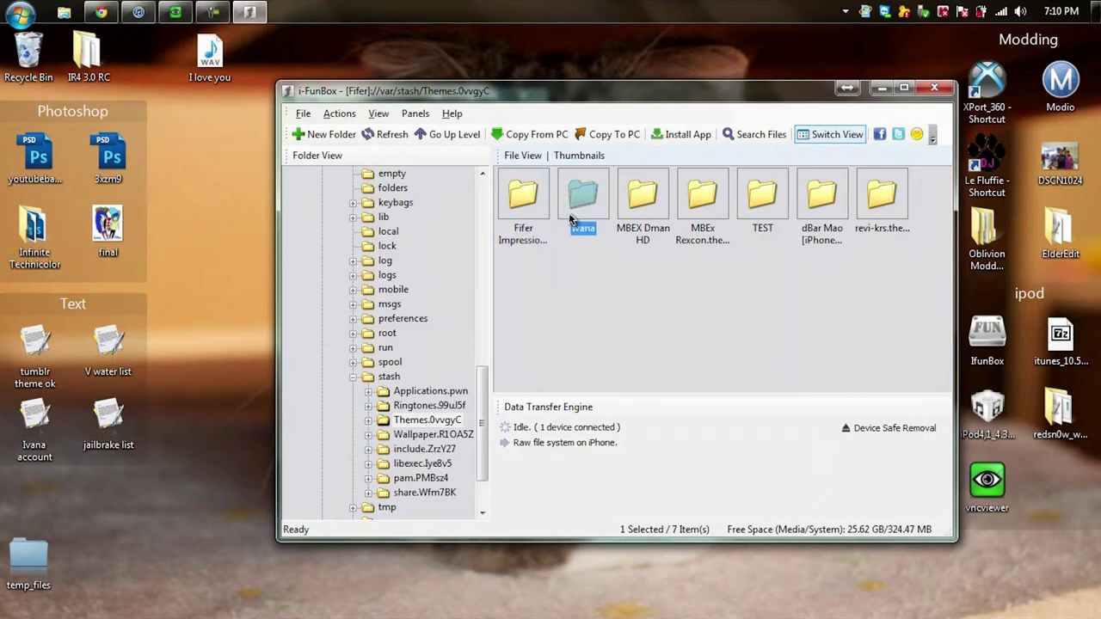
key(Right)
key(Right)
key(Right)
key(Right)
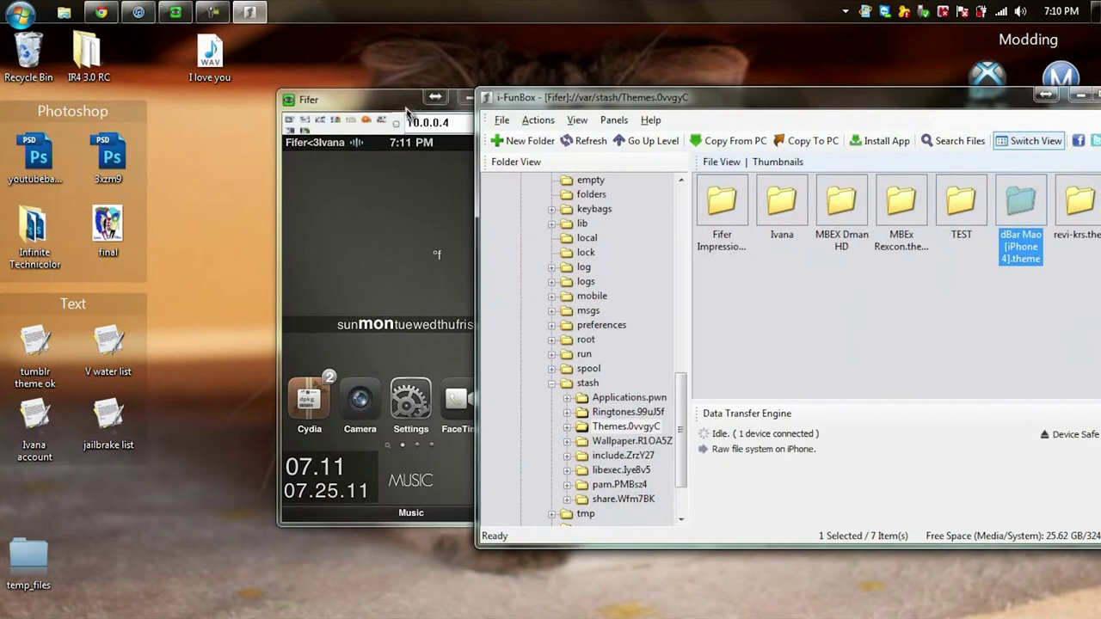
click(325, 90)
Step: Shift the iPod screen and i-FunBox windows left, then minimize i-FunBox
drag(324, 90, 306, 90)
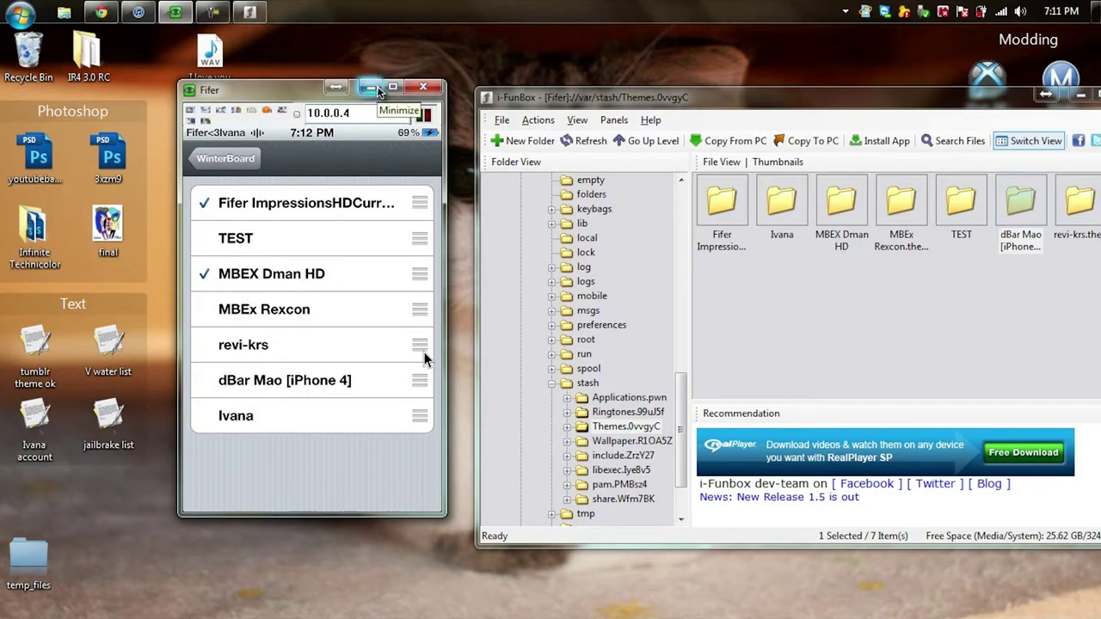
drag(996, 98, 895, 99)
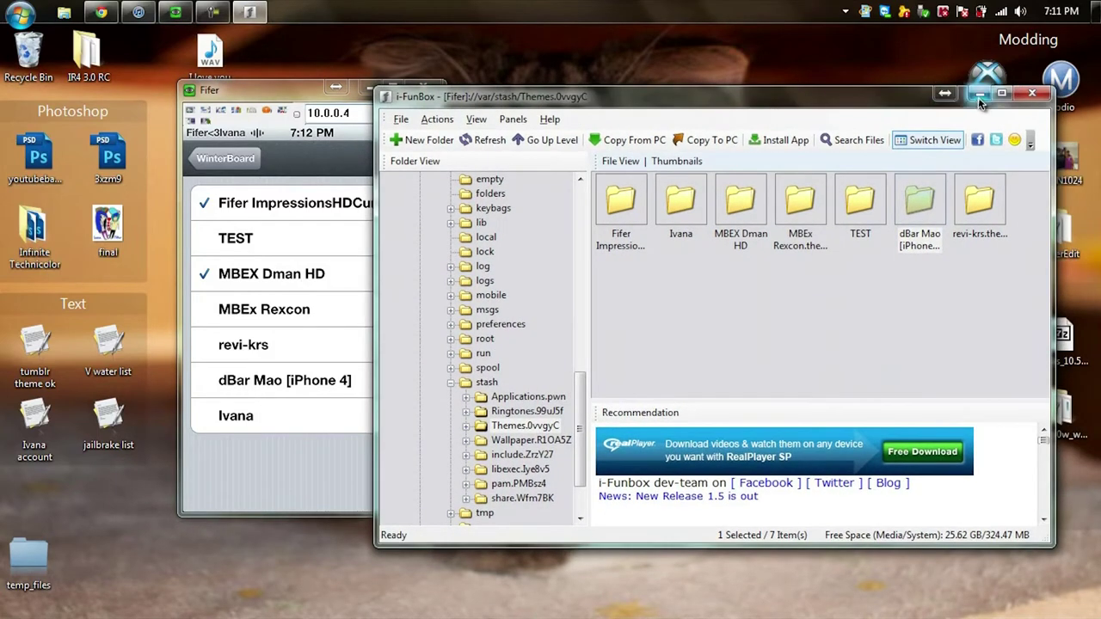
click(979, 96)
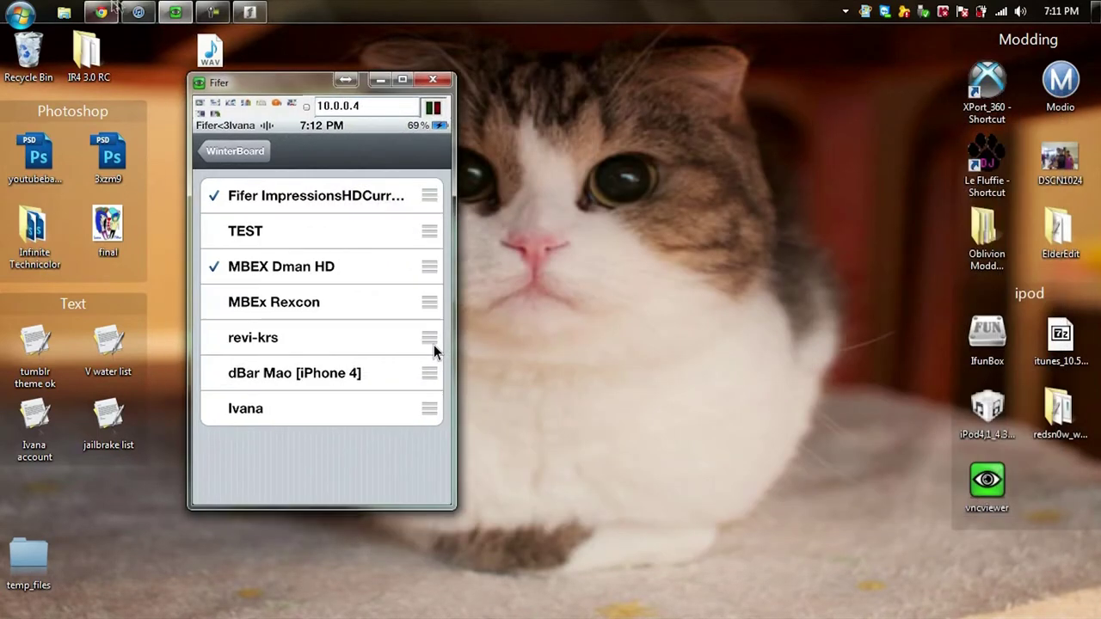
Step: Open Documents > Ipod themes (HD) and look over the HD@2x and current HD theme folders
click(64, 11)
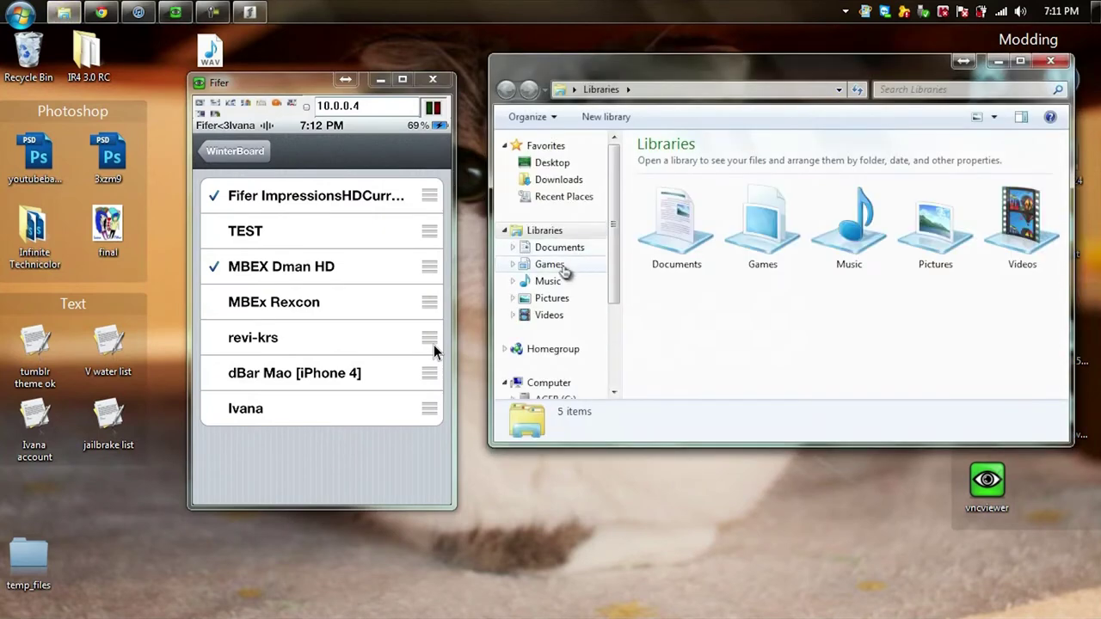
click(558, 247)
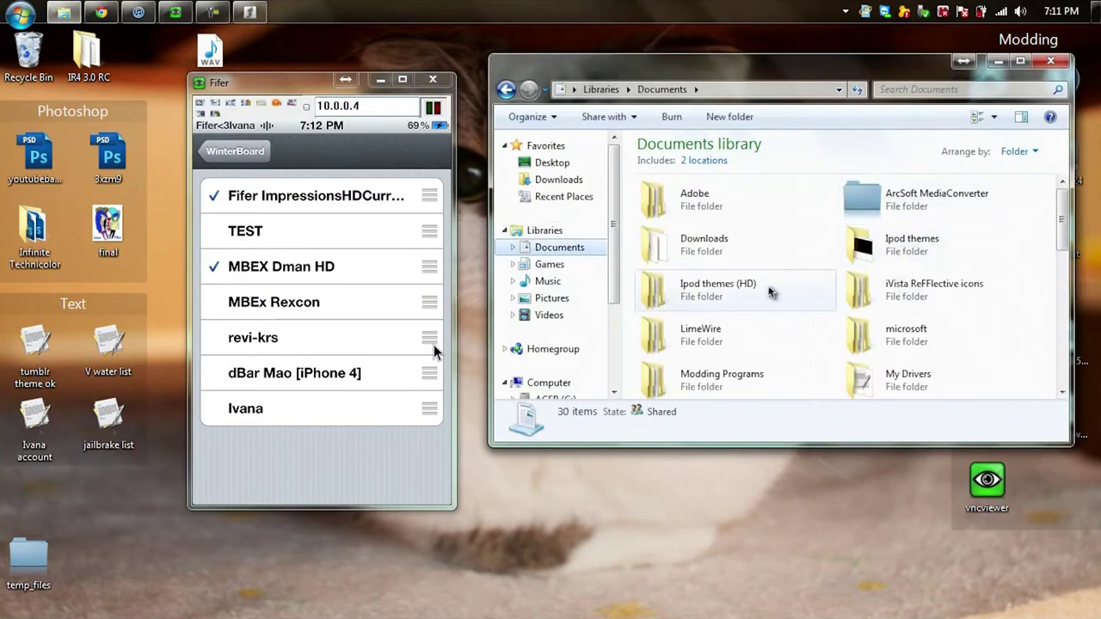
double_click(772, 293)
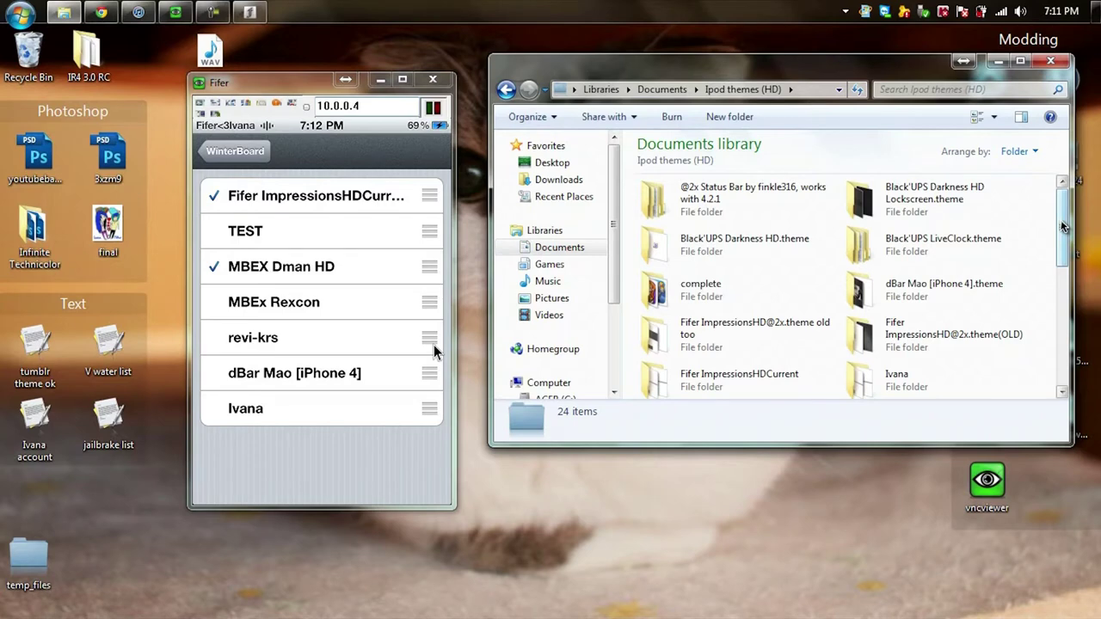
click(916, 352)
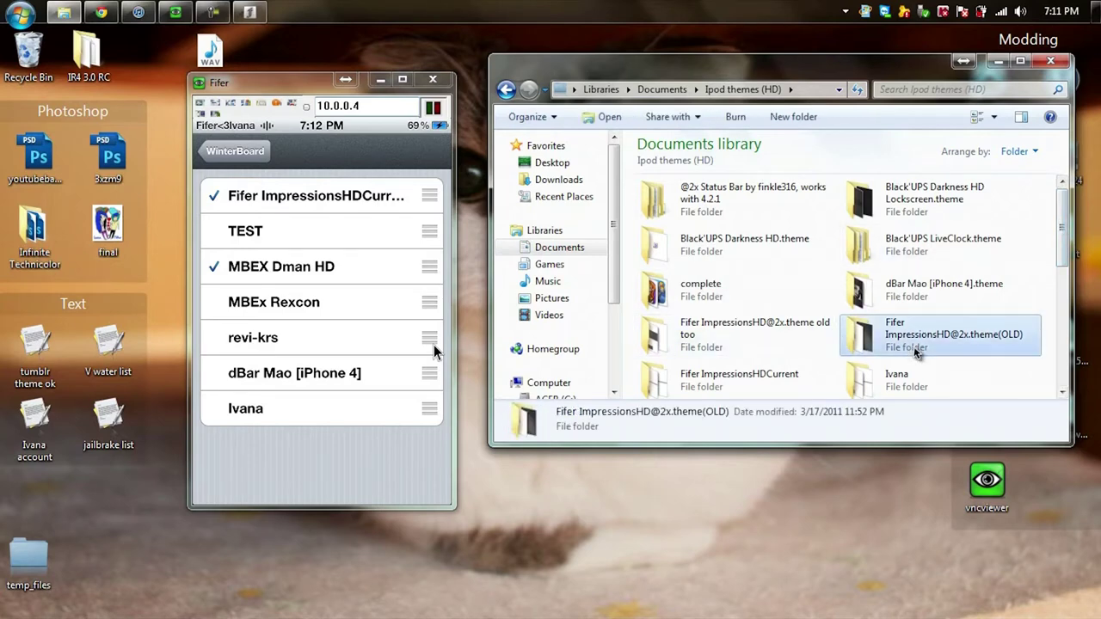
scroll(1064, 247, down, 1)
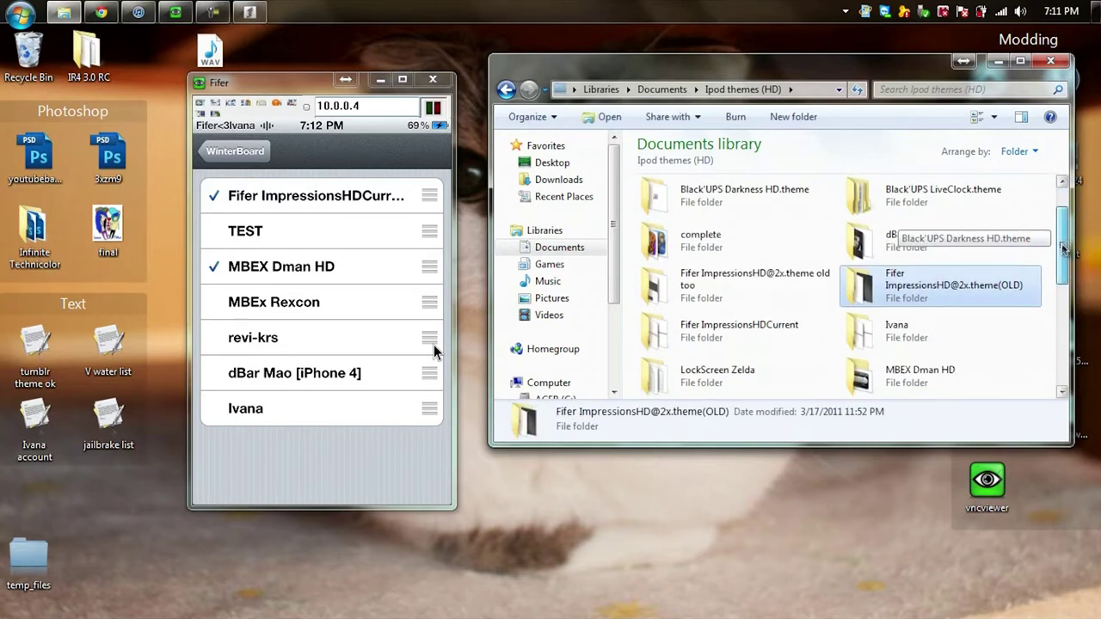
mouse_move(1064, 248)
mouse_down()
mouse_move(1062, 362)
mouse_move(1064, 249)
mouse_up()
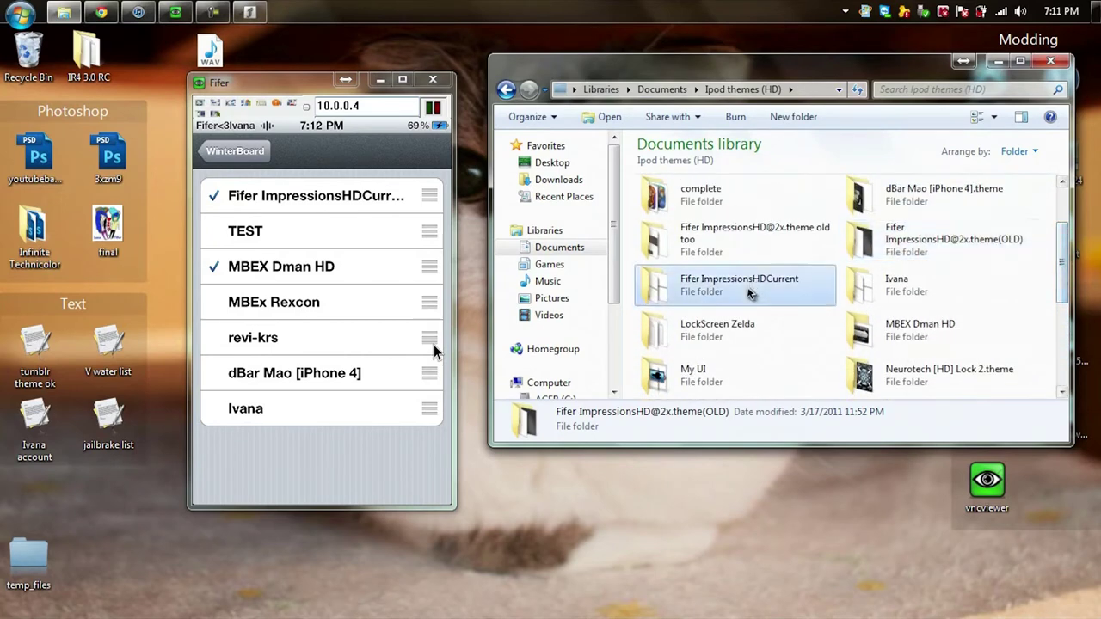
click(731, 294)
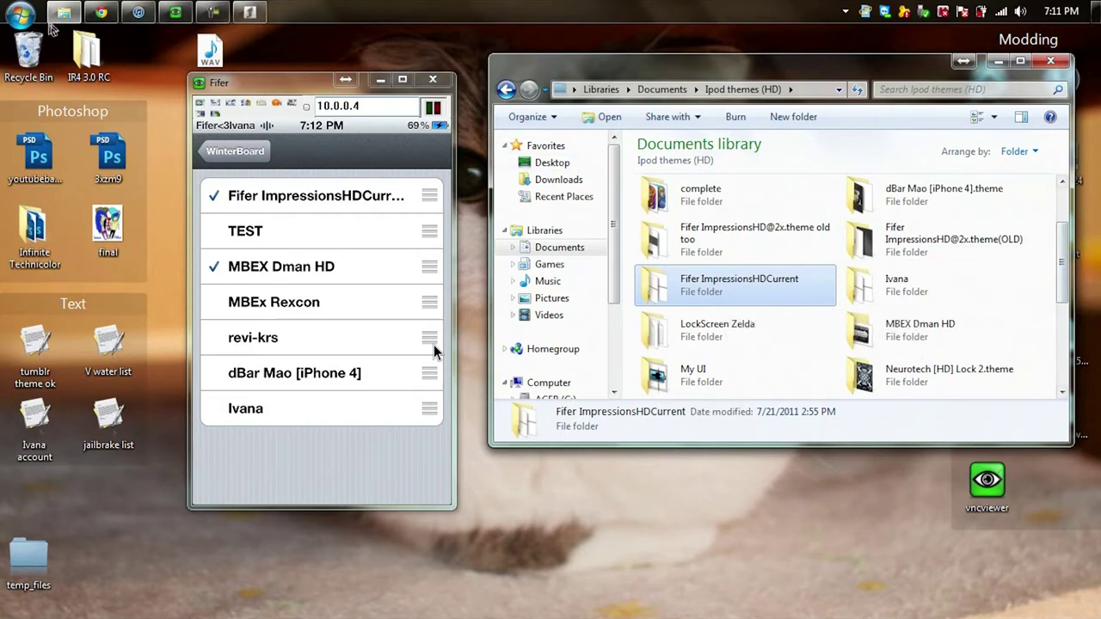
right_click(63, 12)
Step: Reopen Documents > Ipod themes (HD) and close the duplicate Explorer window
click(55, 74)
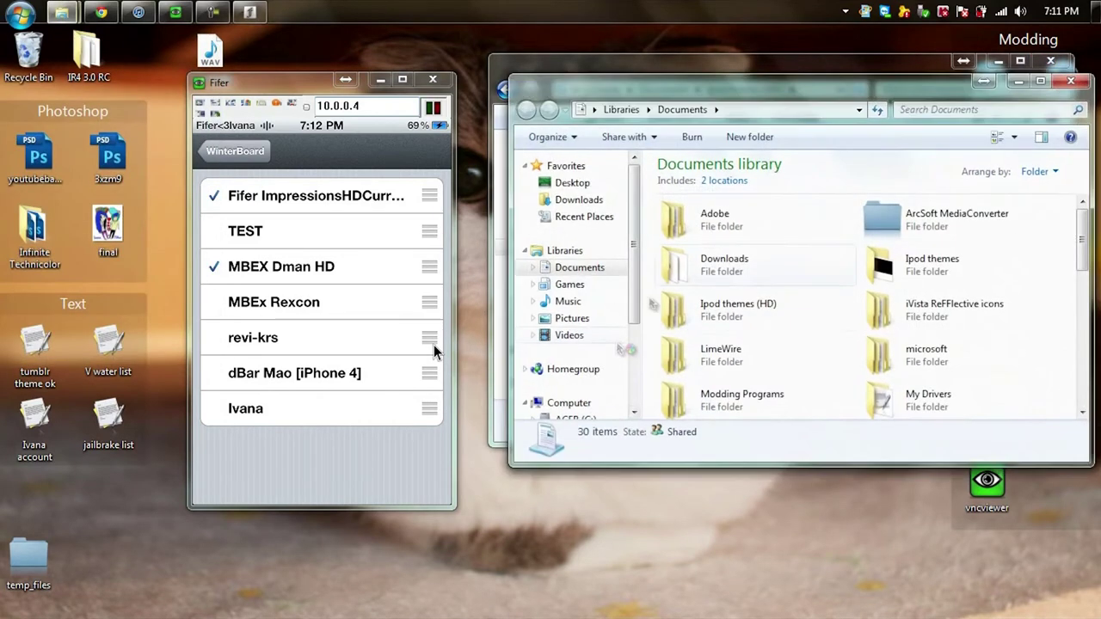
double_click(738, 307)
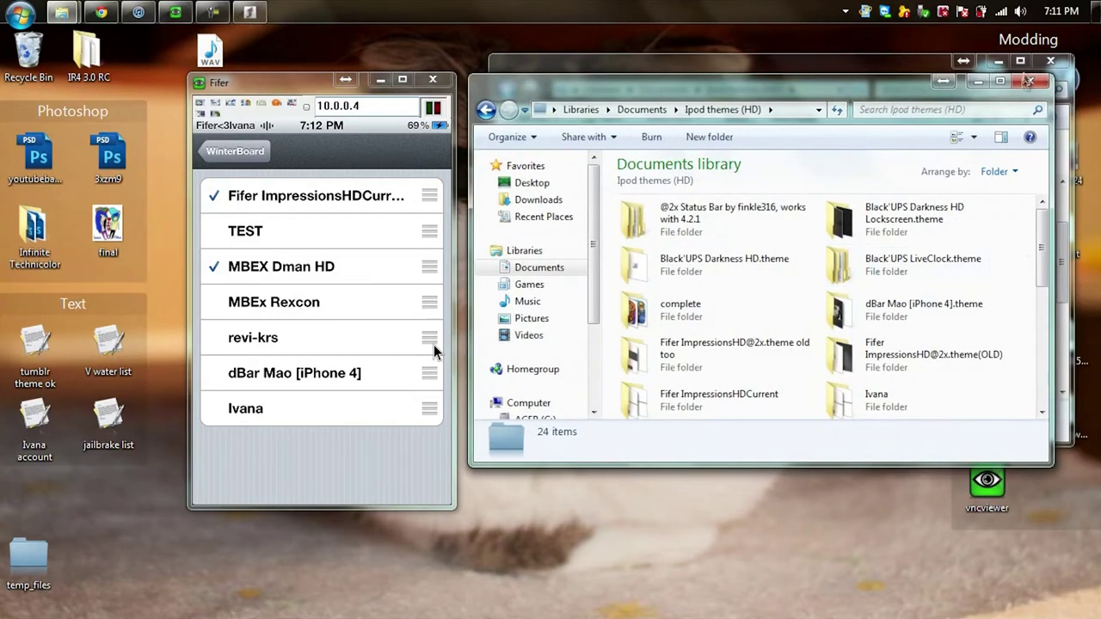
click(1030, 80)
Step: Make a new desktop folder with New > Folder and name it 'Youtube them'
right_click(698, 507)
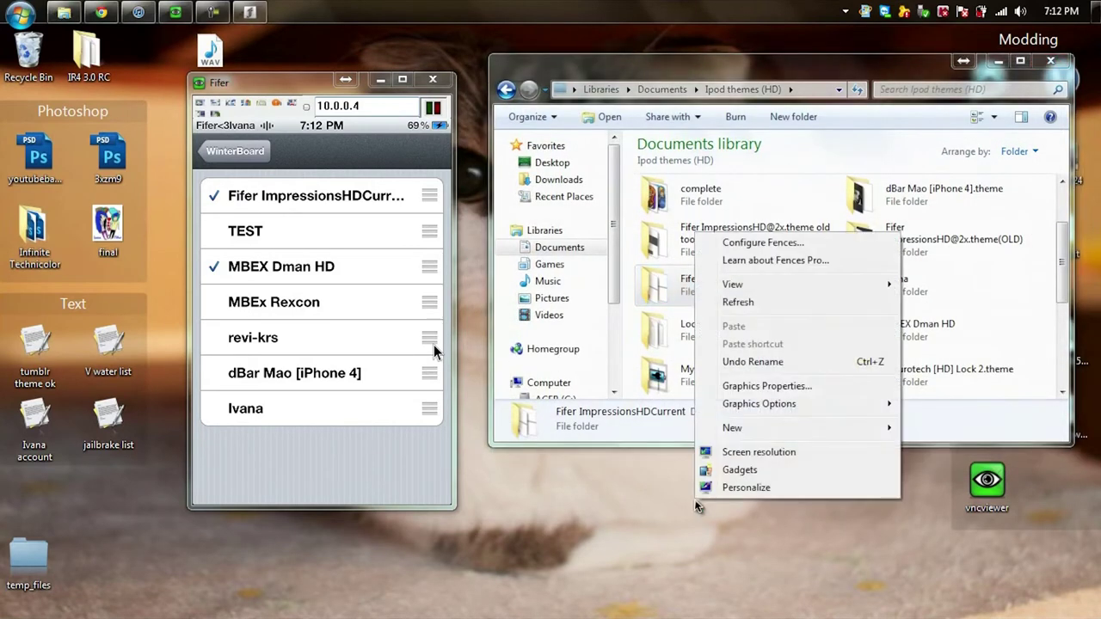
mouse_move(806, 430)
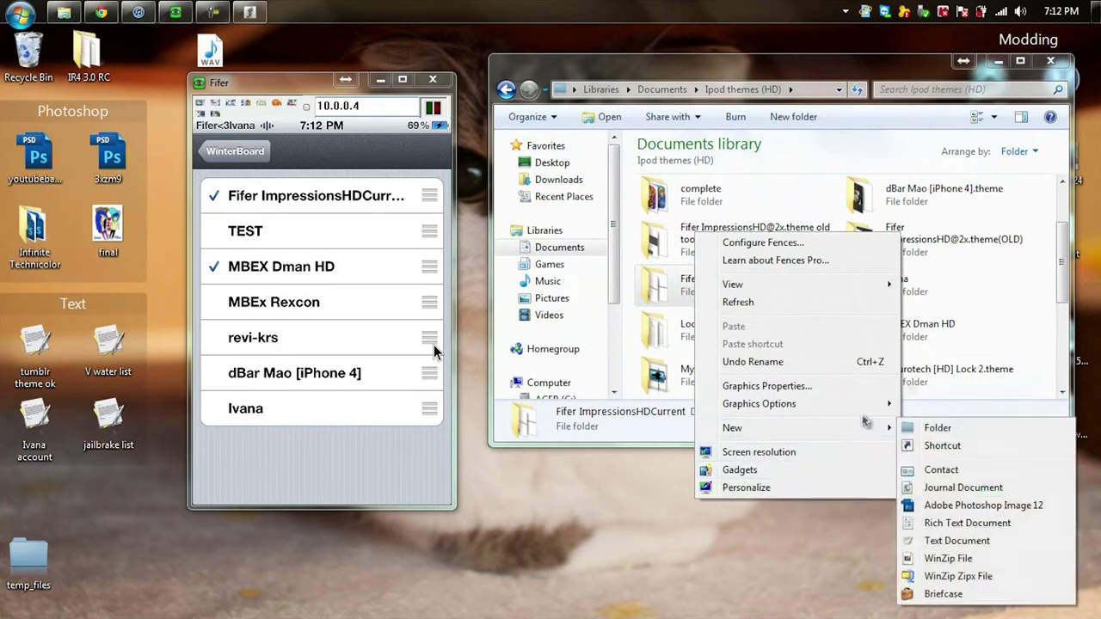
click(929, 425)
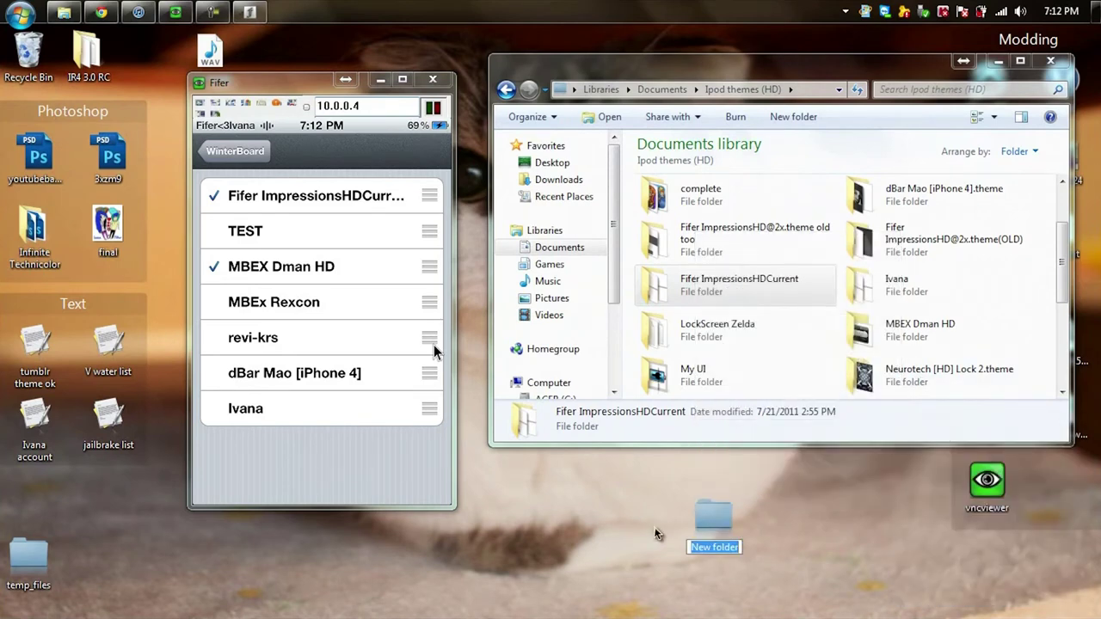
text(Youtube)
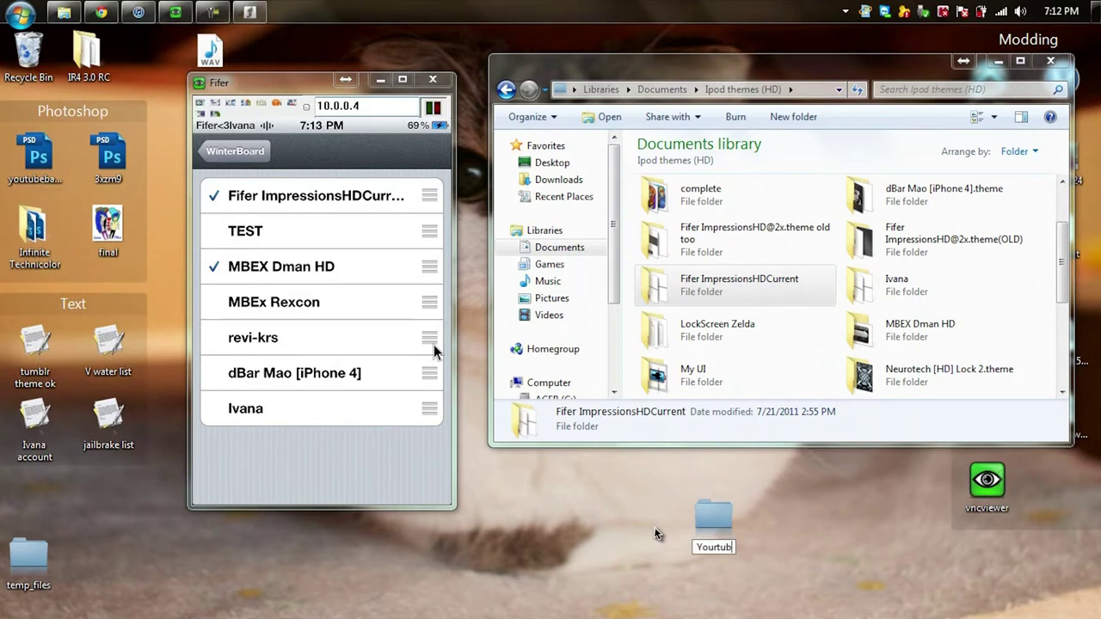
key(BackSpace)
key(BackSpace)
text(be them)
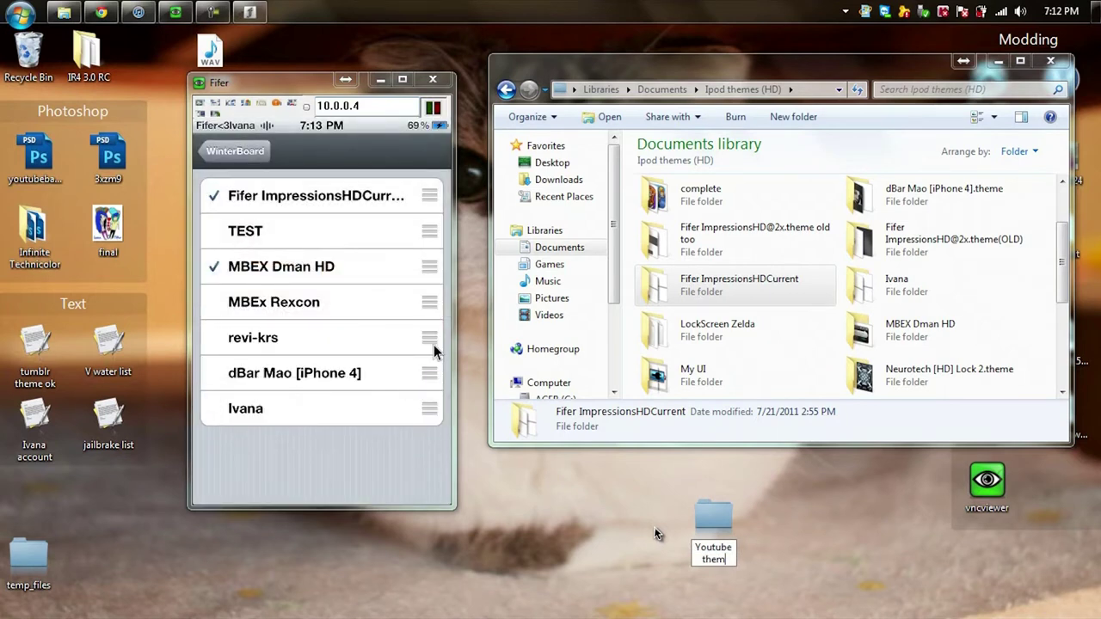
key(Return)
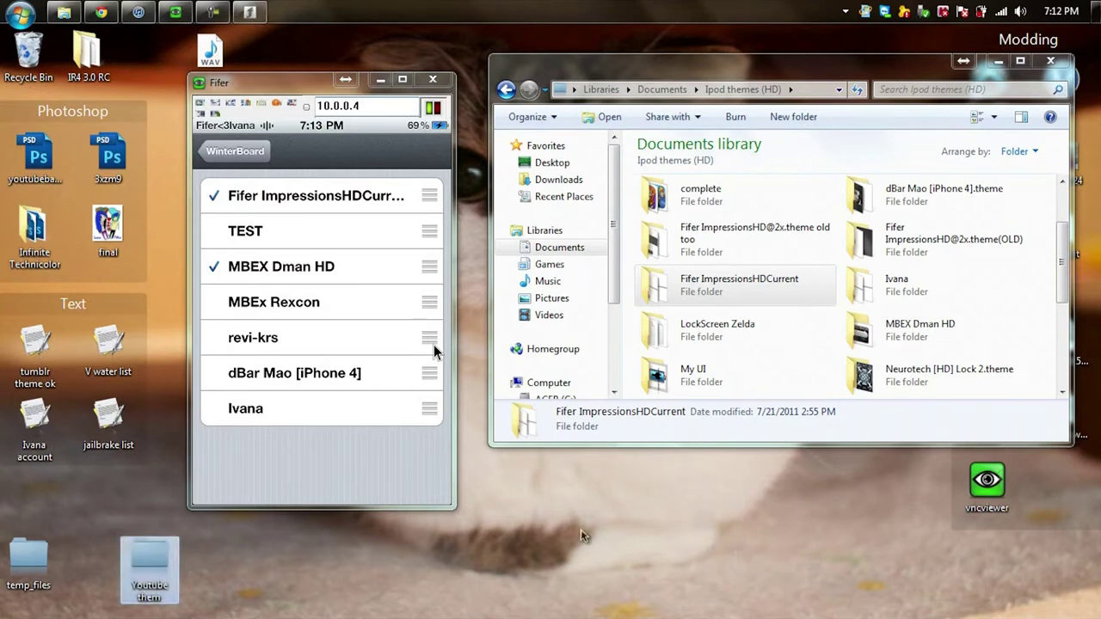
Step: Open Youtube them on the left and the Fifer ImpressionsHDCurrent theme folder beside it
drag(146, 550, 576, 488)
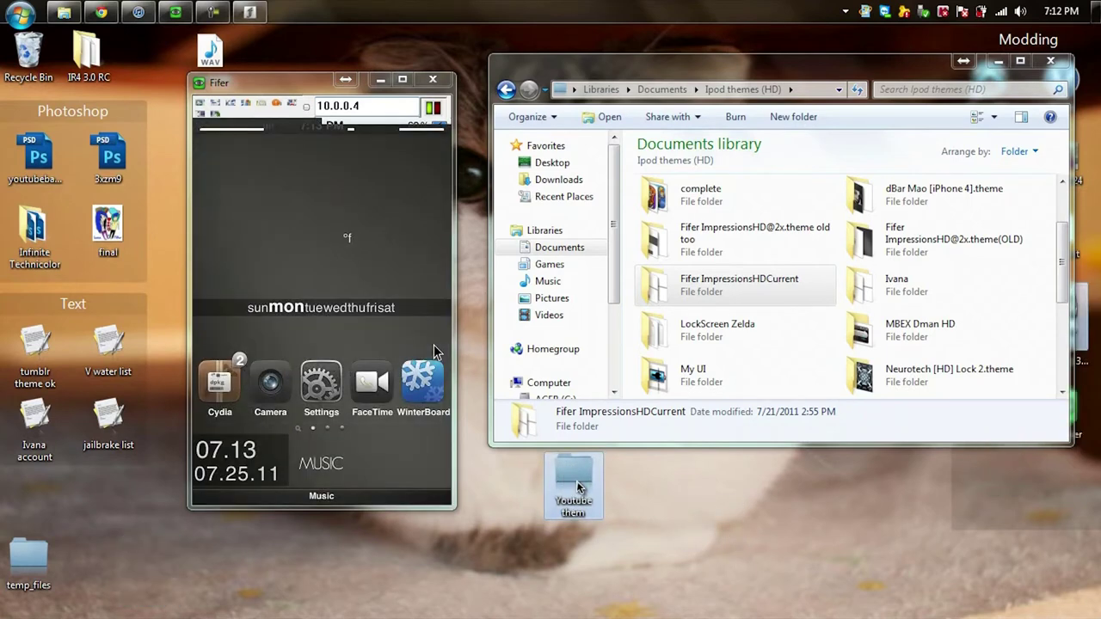
double_click(576, 488)
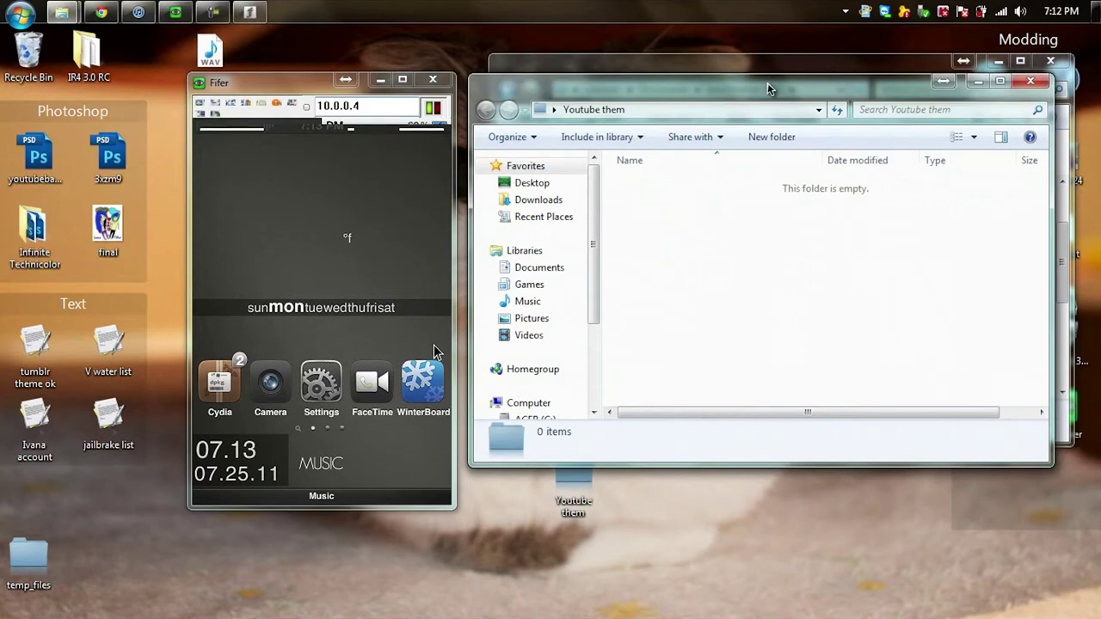
drag(768, 88, 347, 151)
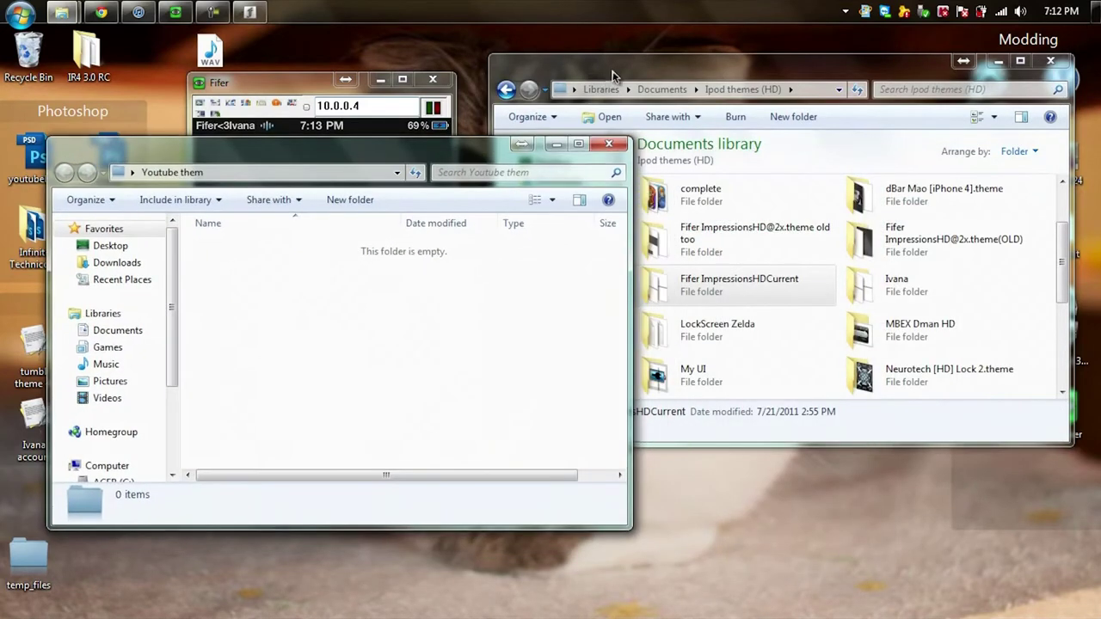
click(613, 76)
double_click(719, 280)
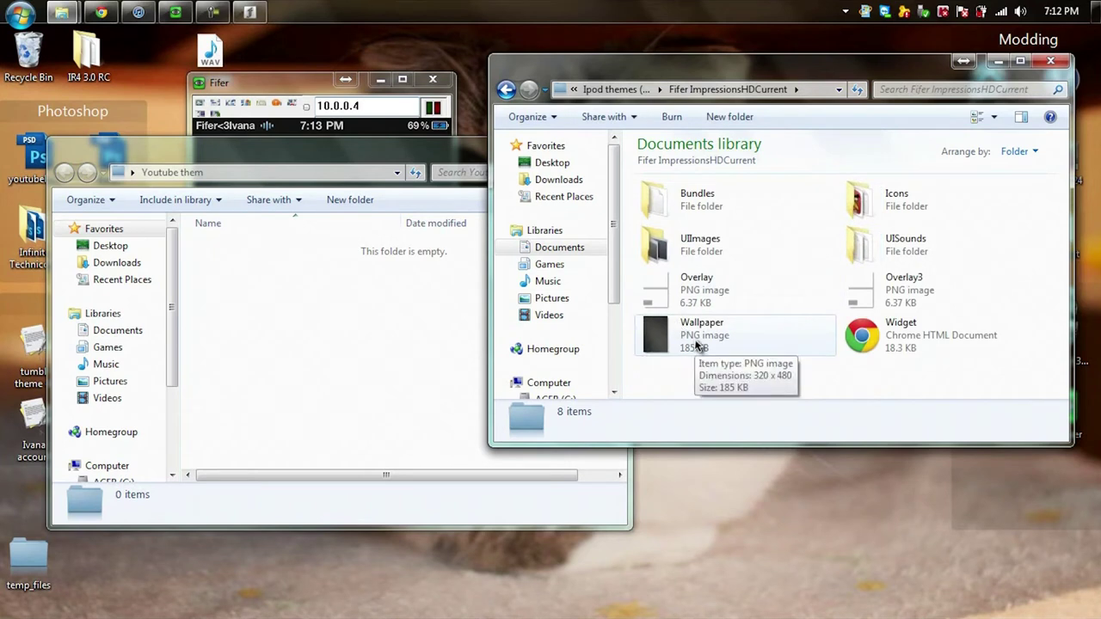
Step: Launch WinterBoard on the iPod's remote screen and peek into the theme's UISounds folder
click(266, 83)
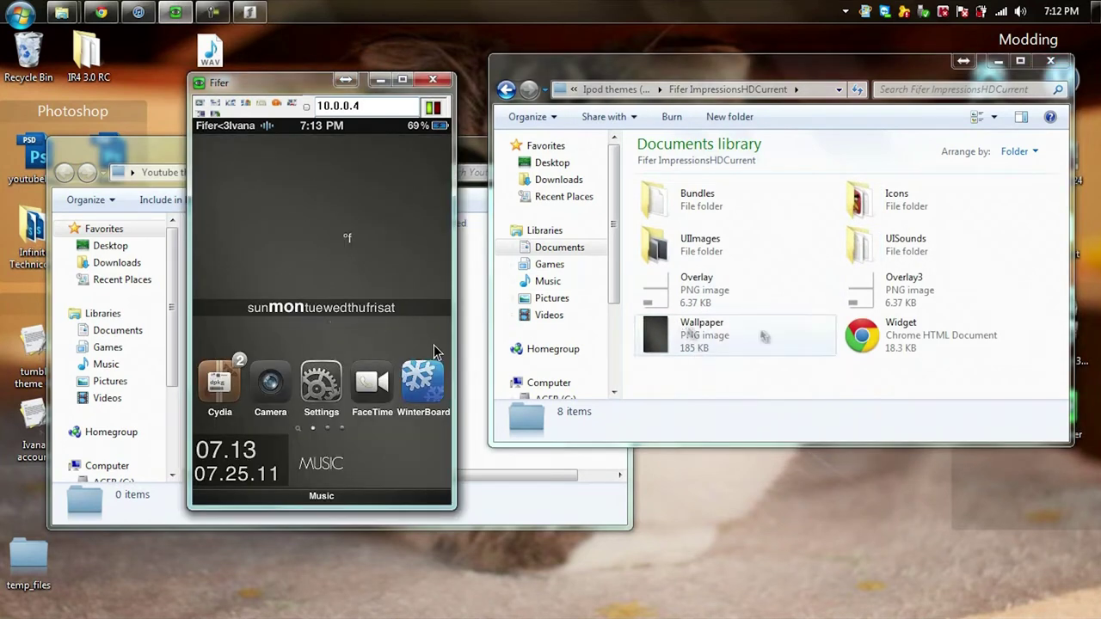
click(863, 337)
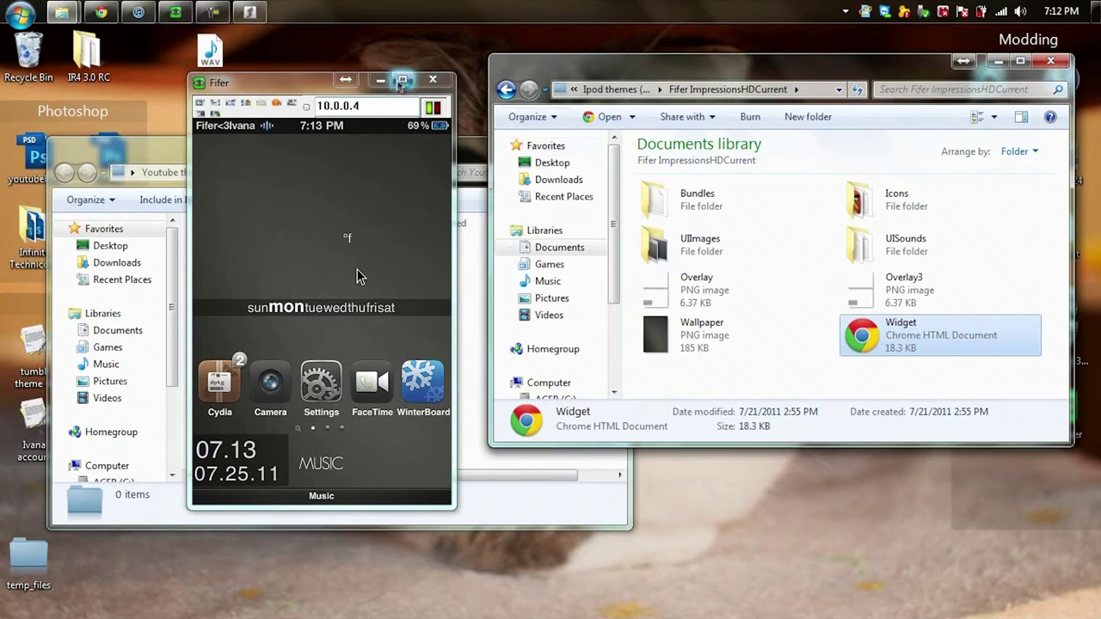
click(383, 82)
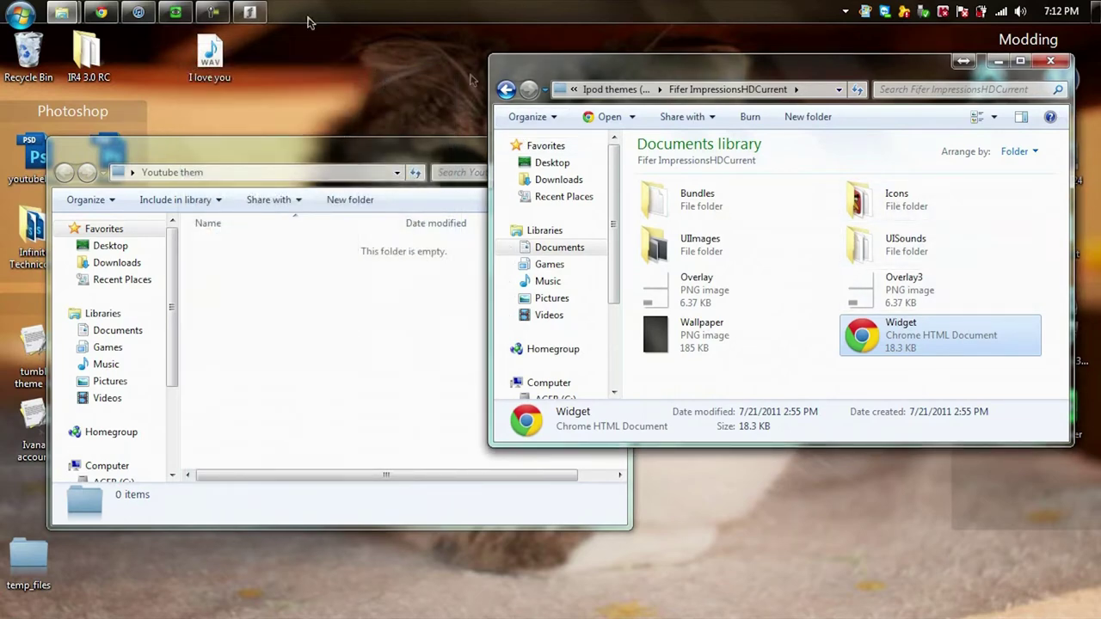
click(215, 11)
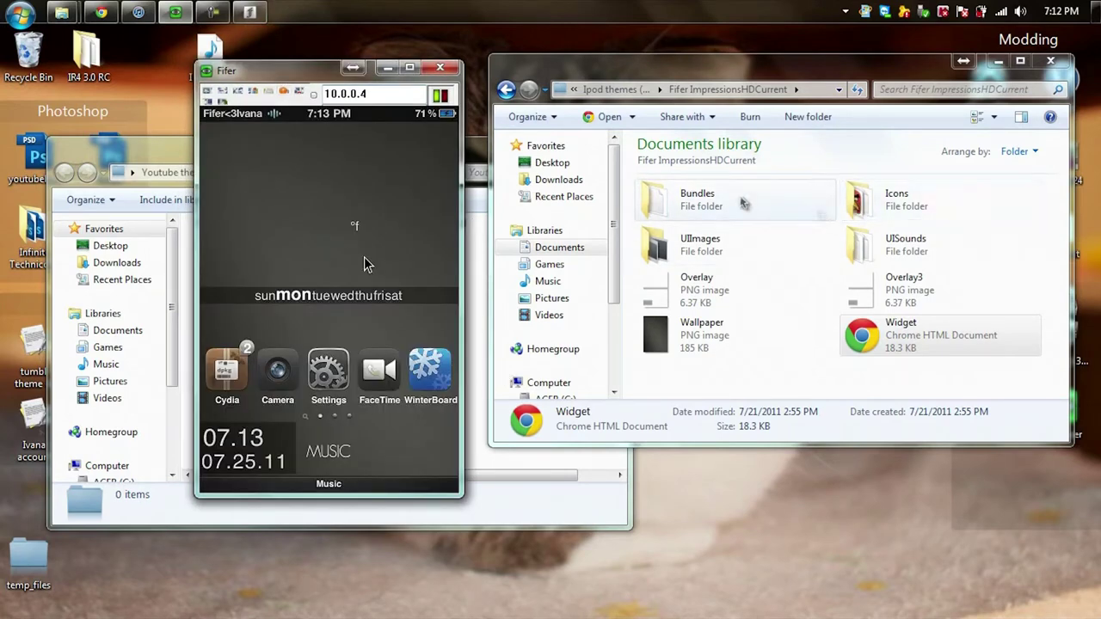
click(446, 372)
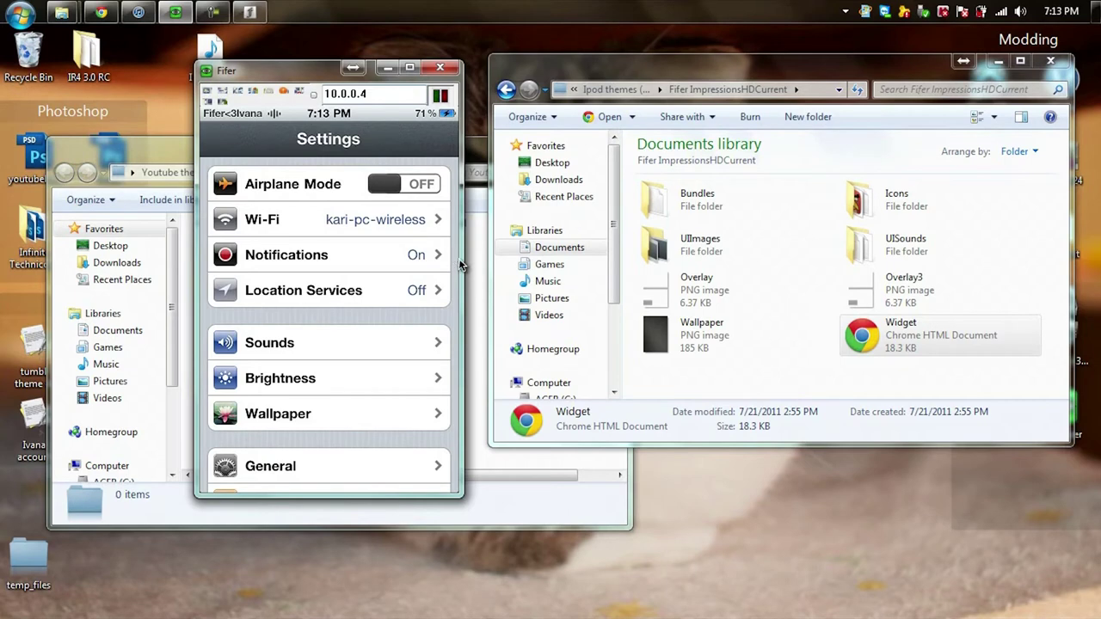
double_click(877, 245)
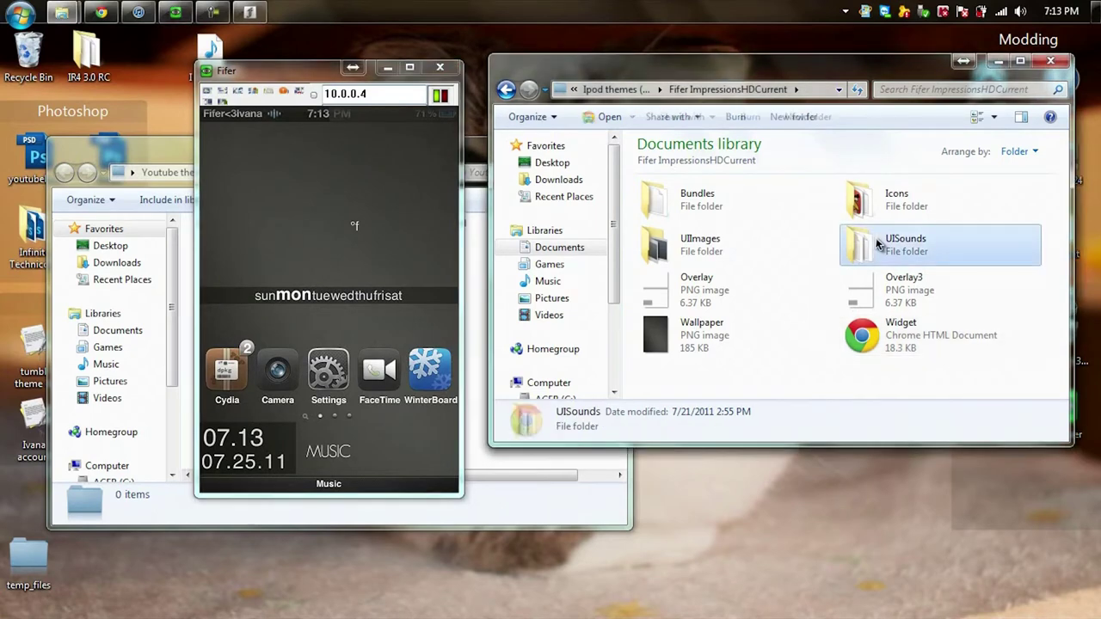
click(507, 91)
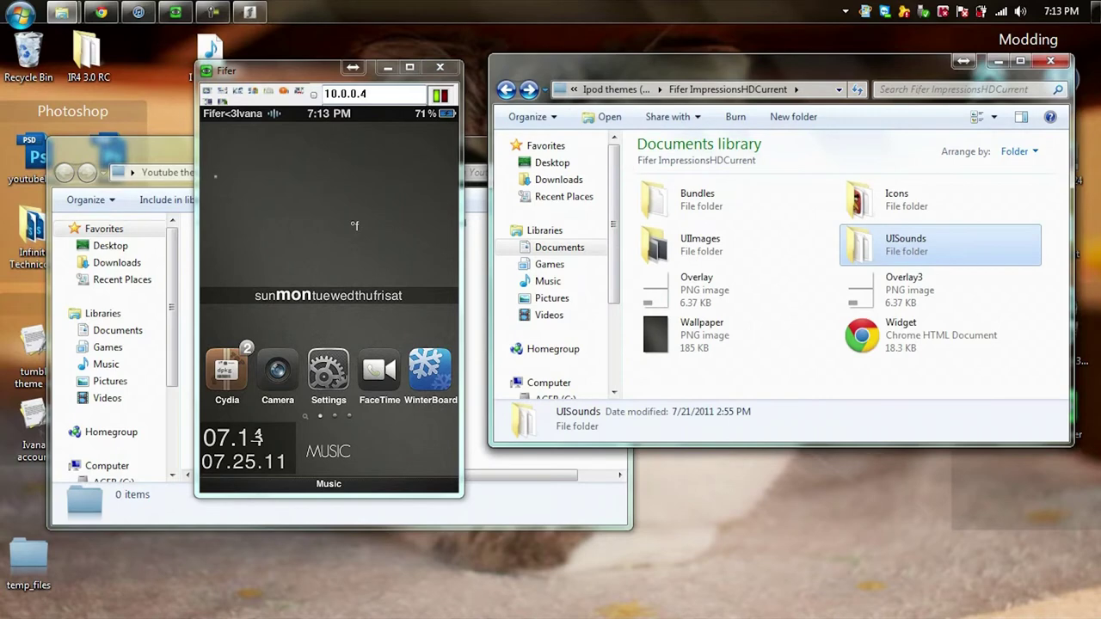
Step: Open the theme's Wallpaper.png in Photoshop
click(179, 168)
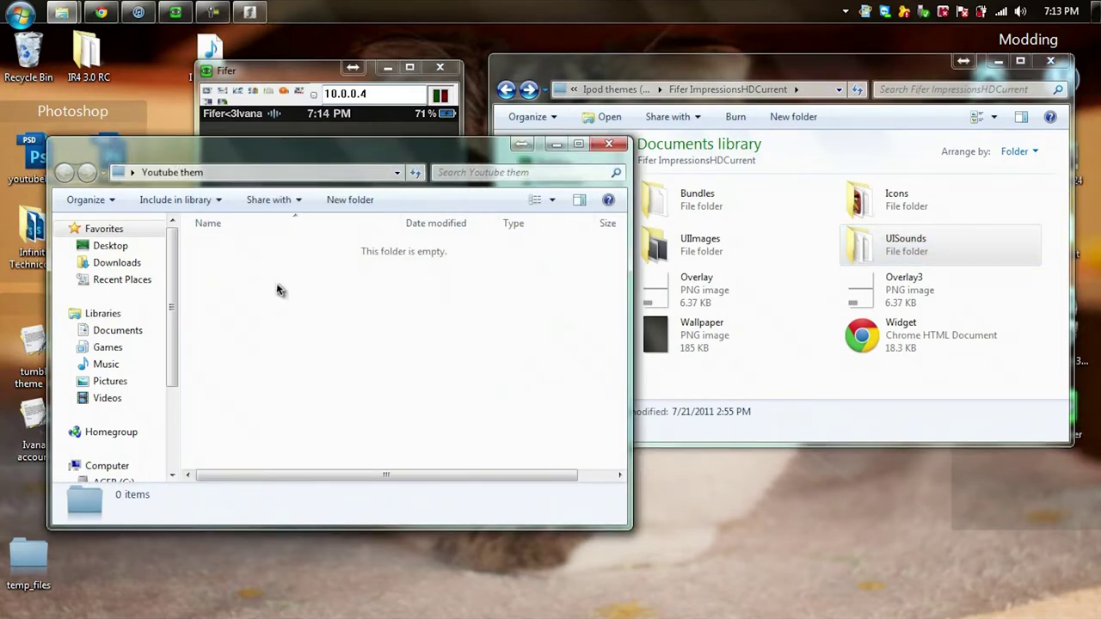
click(289, 72)
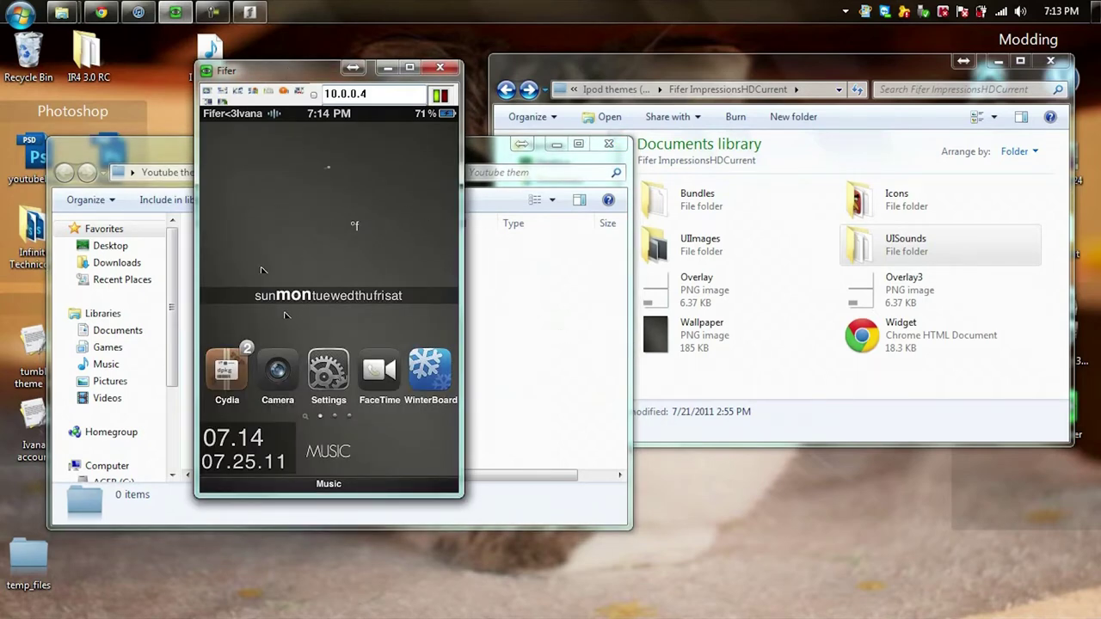
click(574, 350)
mouse_move(568, 610)
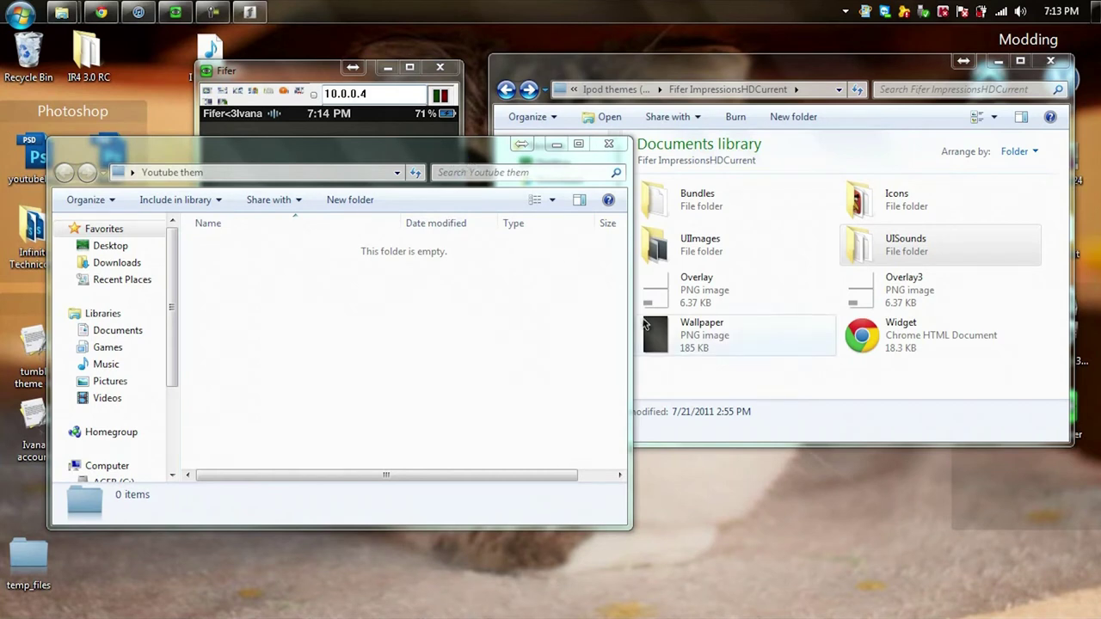
double_click(672, 339)
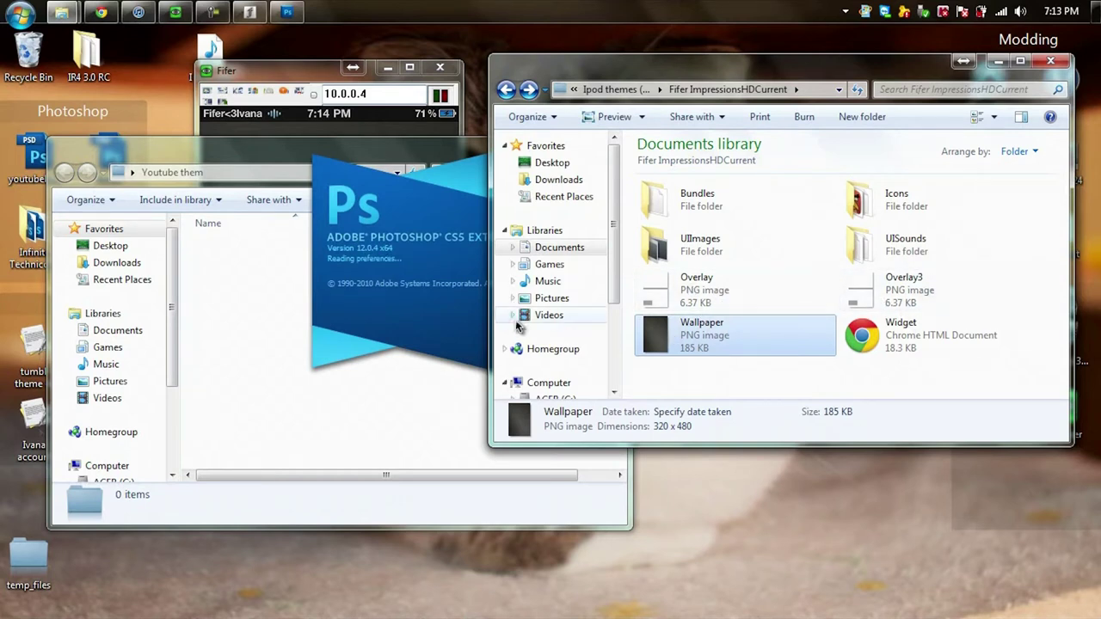
Step: Float and enlarge the Wallpaper.png window, checking its 320 x 480 size in Explorer
click(398, 152)
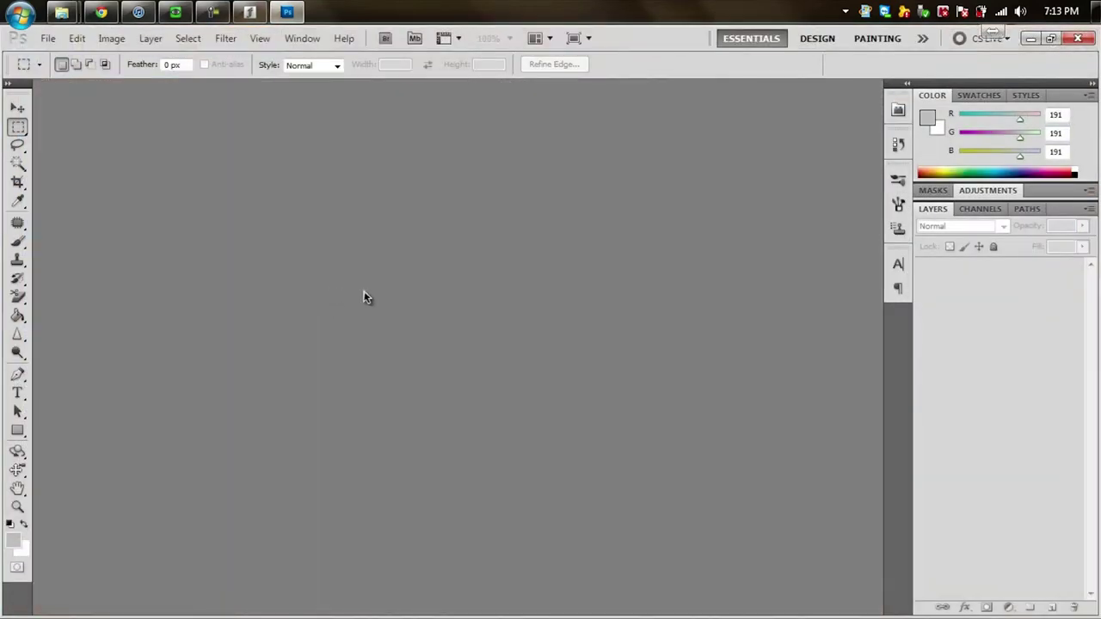
mouse_move(62, 12)
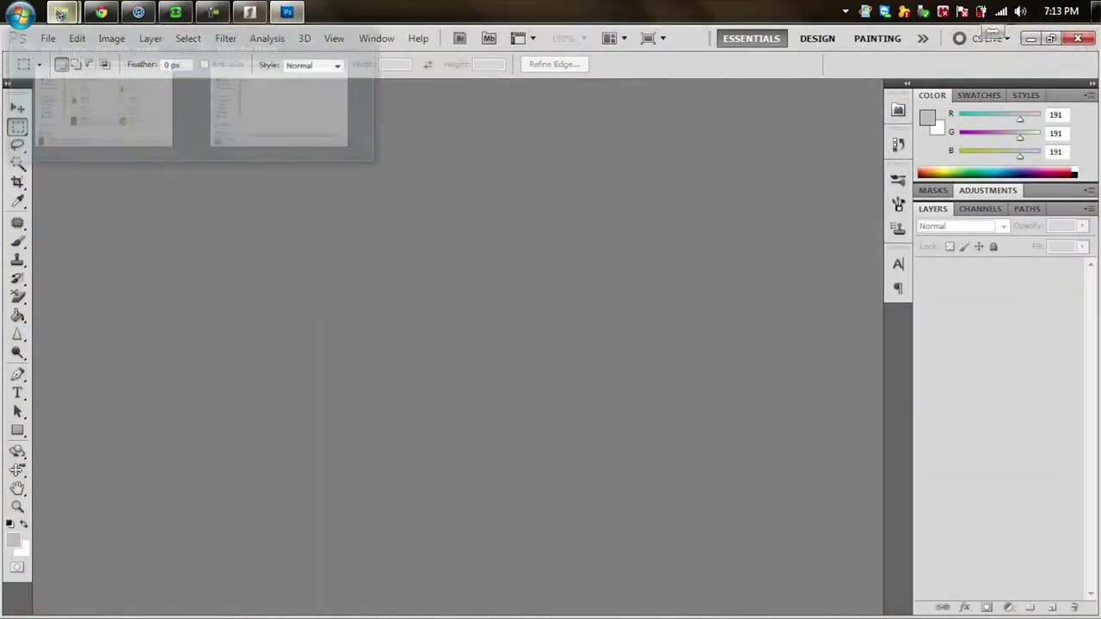
click(294, 96)
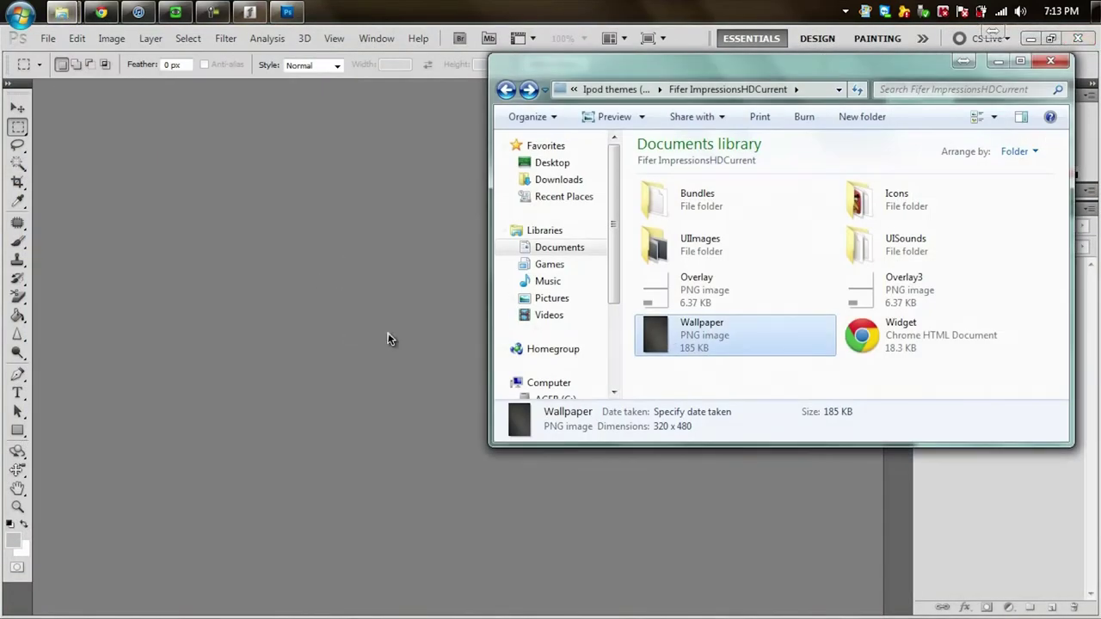
drag(388, 339, 388, 339)
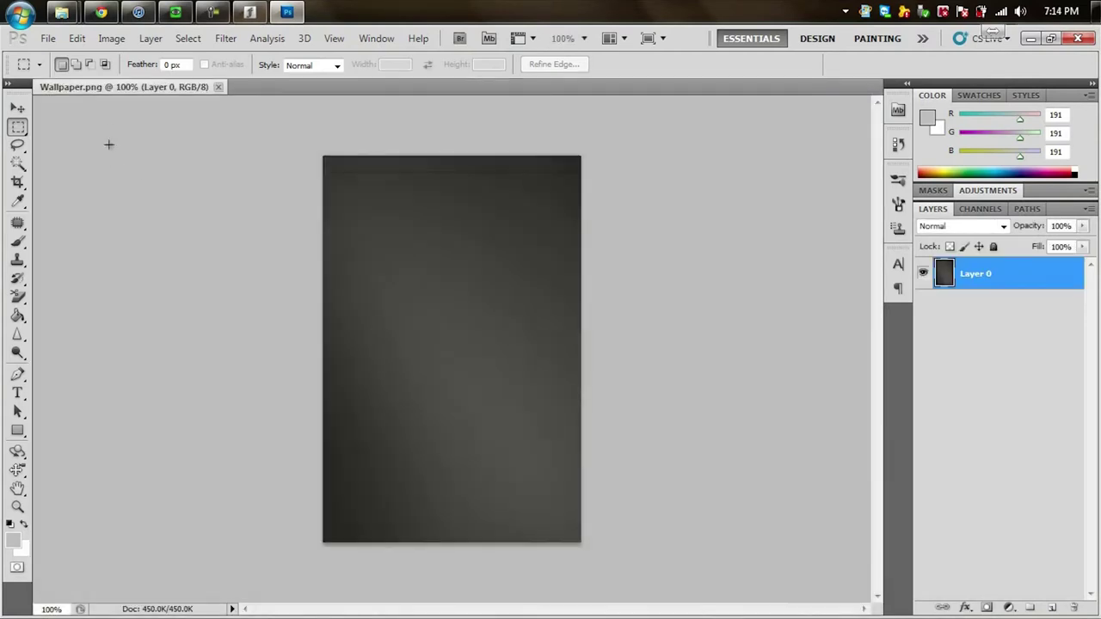
drag(127, 90, 355, 136)
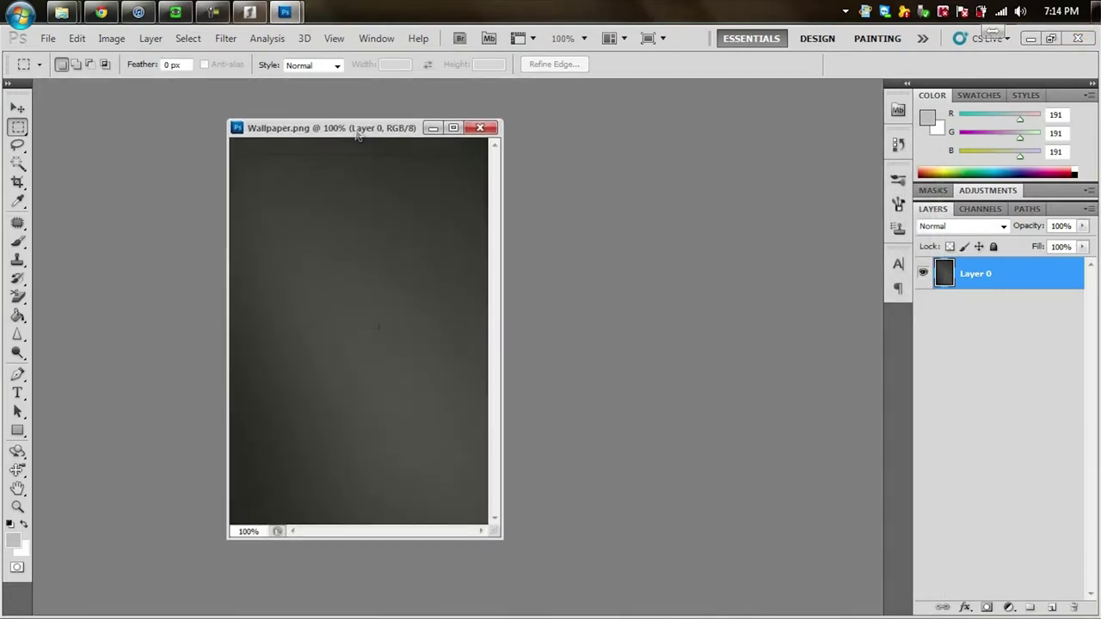
drag(475, 537, 542, 583)
mouse_move(61, 12)
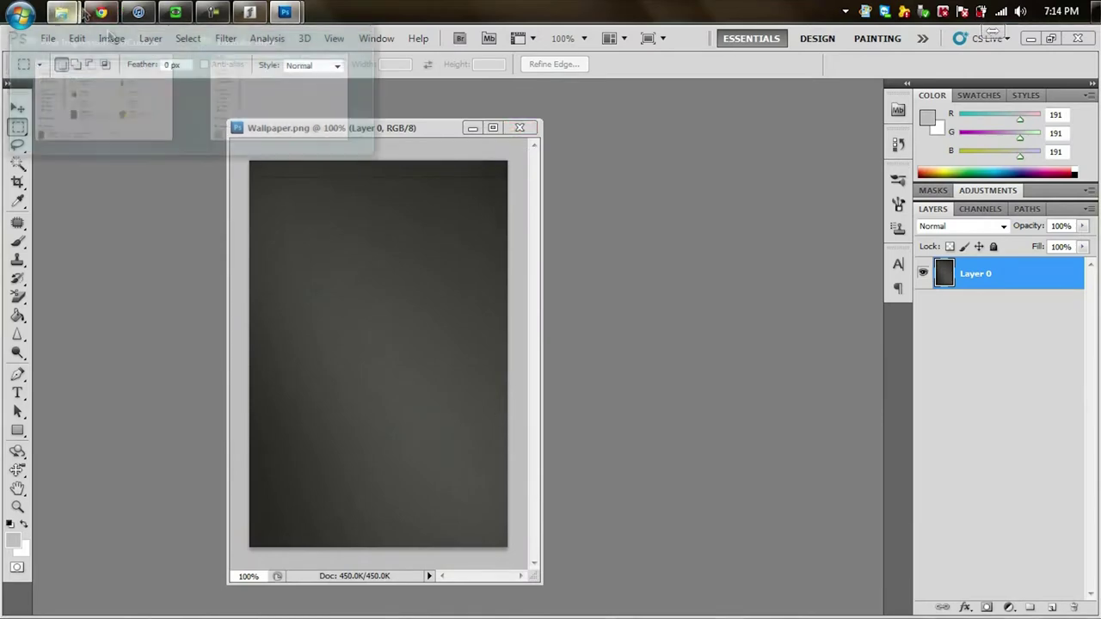
click(144, 86)
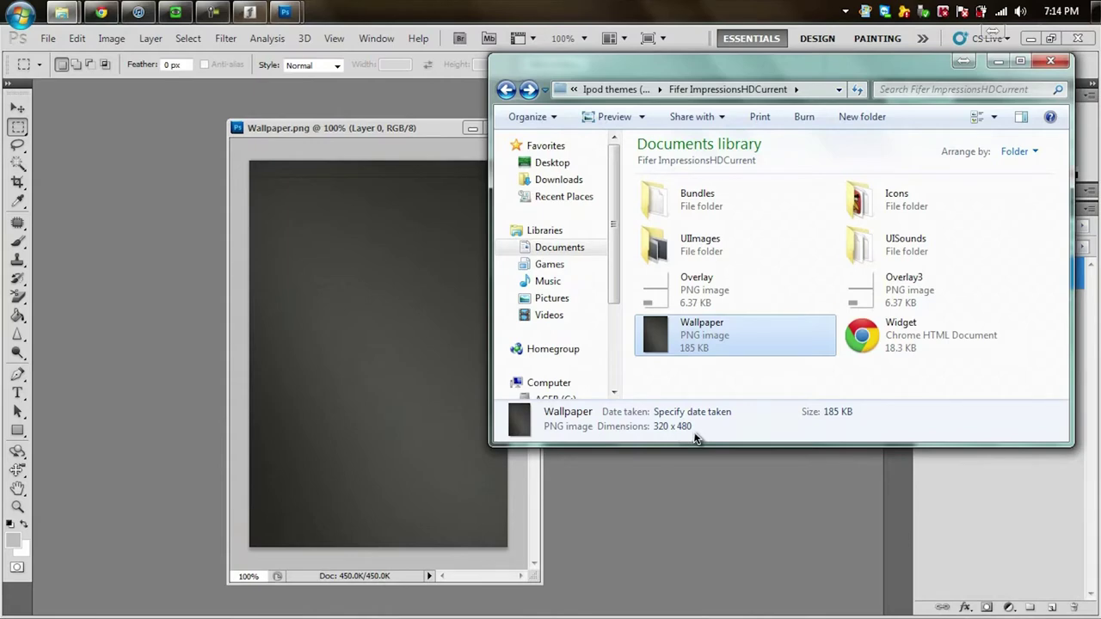
click(49, 41)
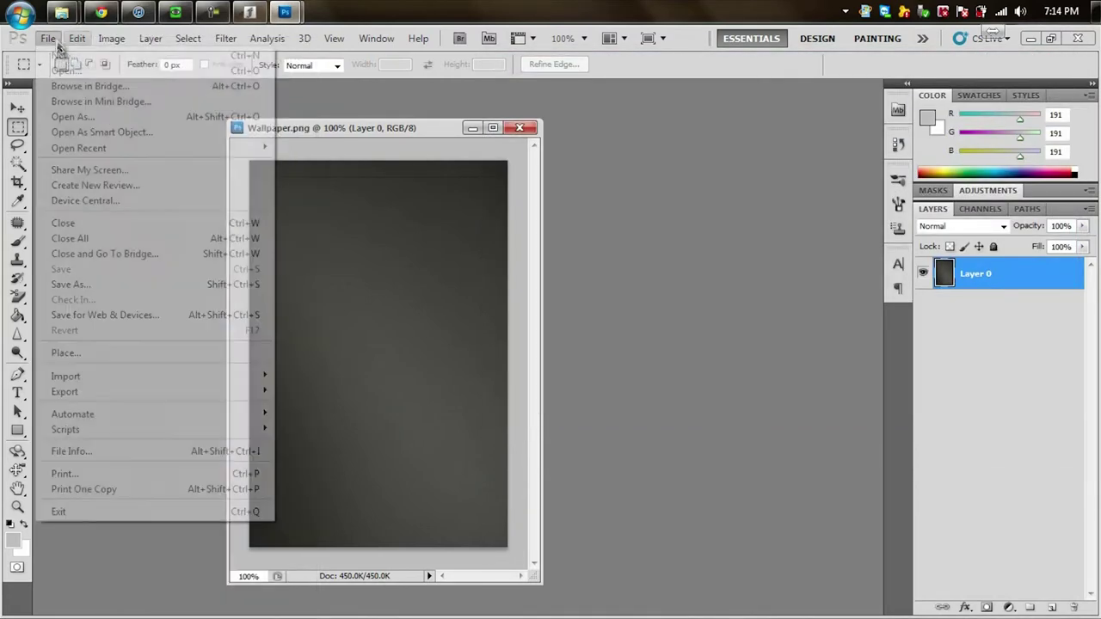
Step: Create a new transparent Photoshop document 320 pixels wide by 480 pixels high
click(60, 55)
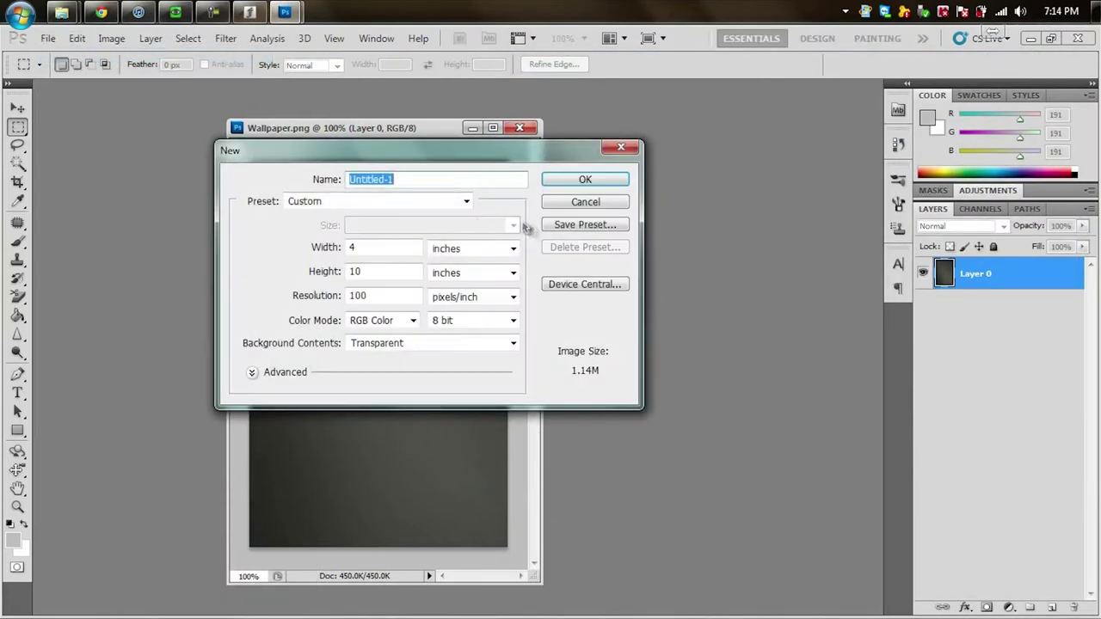
click(399, 250)
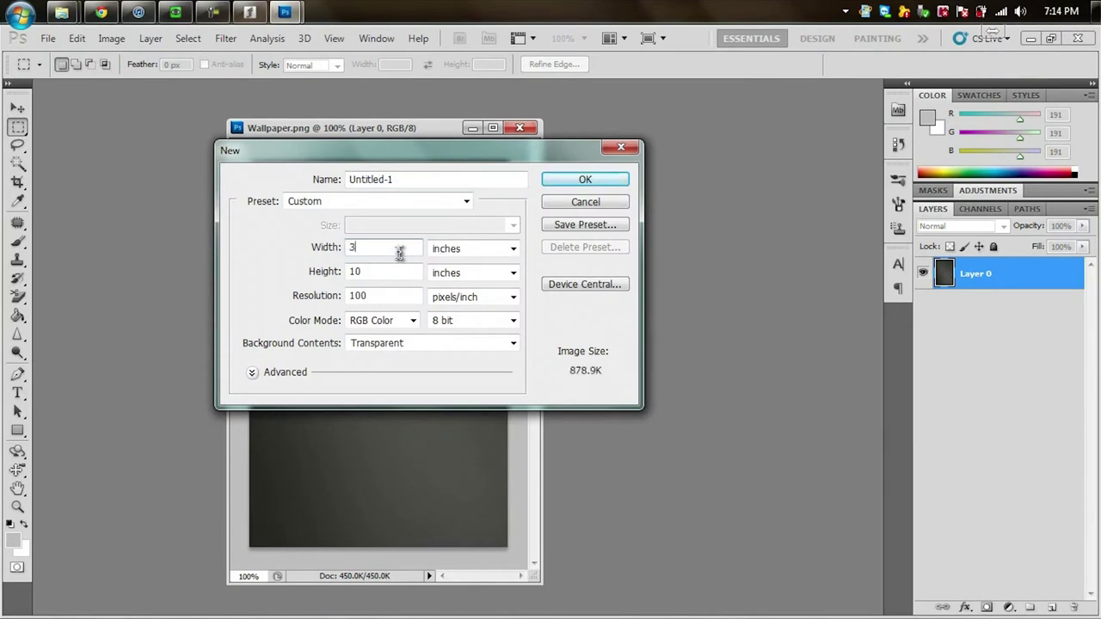
text(20)
double_click(400, 272)
text(1)
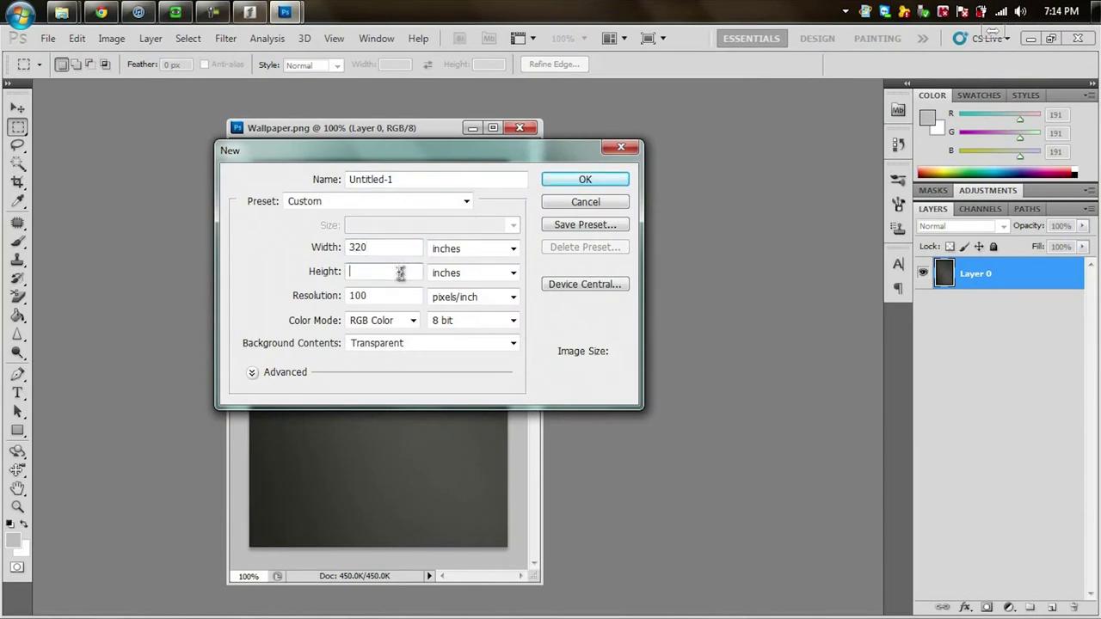
text(480)
click(490, 251)
click(477, 266)
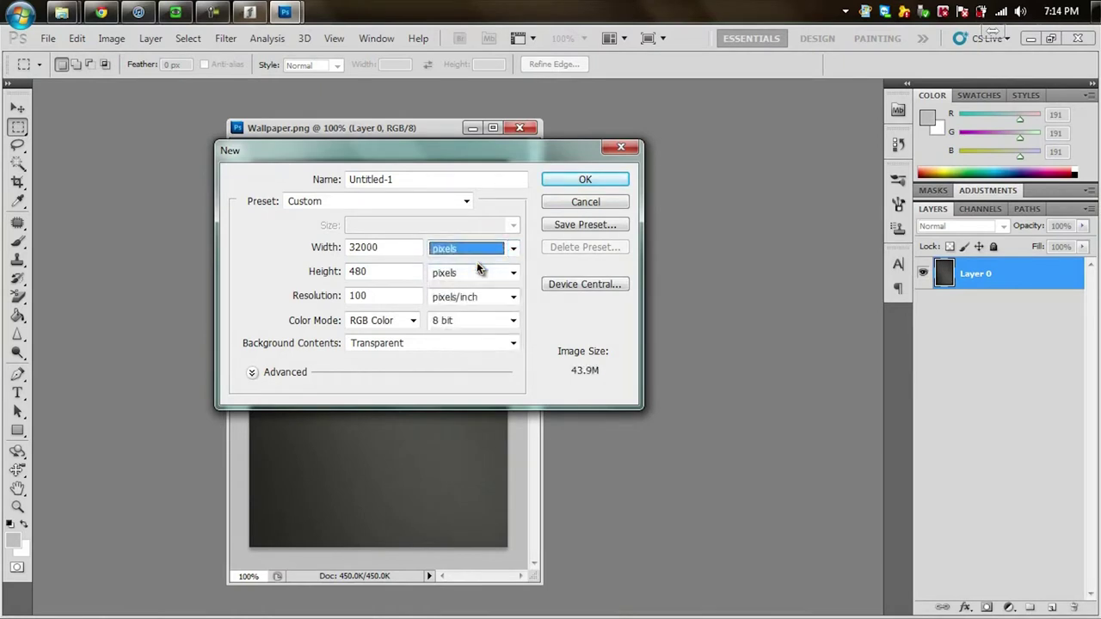
click(482, 273)
click(476, 292)
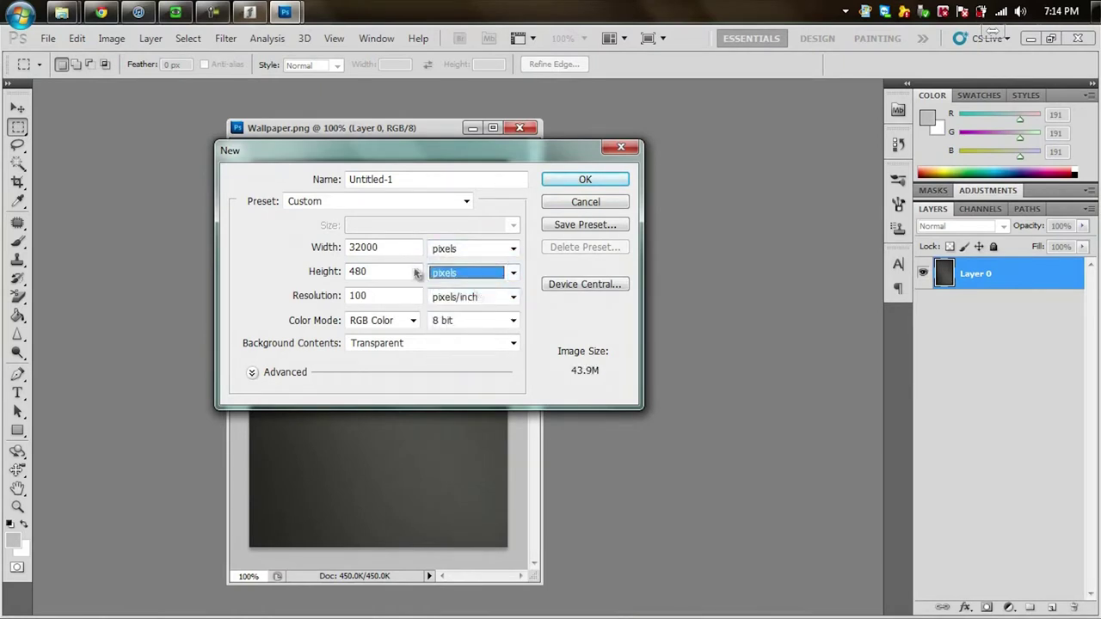
click(386, 247)
key(BackSpace)
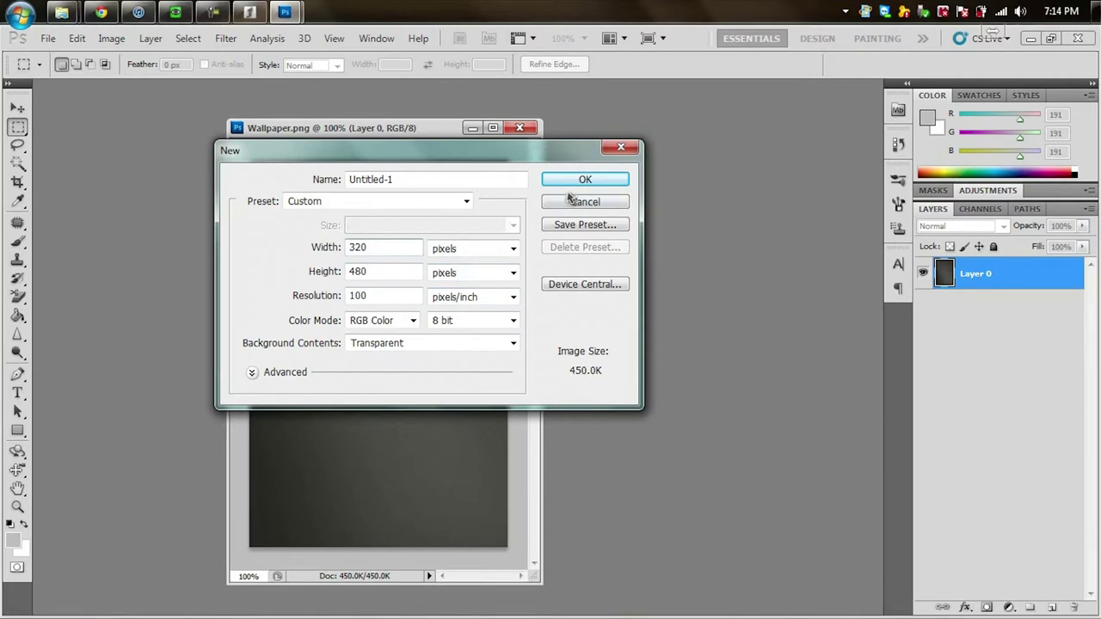
click(579, 179)
Step: Float Untitled-1, close Wallpaper.png, and bring the Chrome browser forward
drag(395, 139, 667, 109)
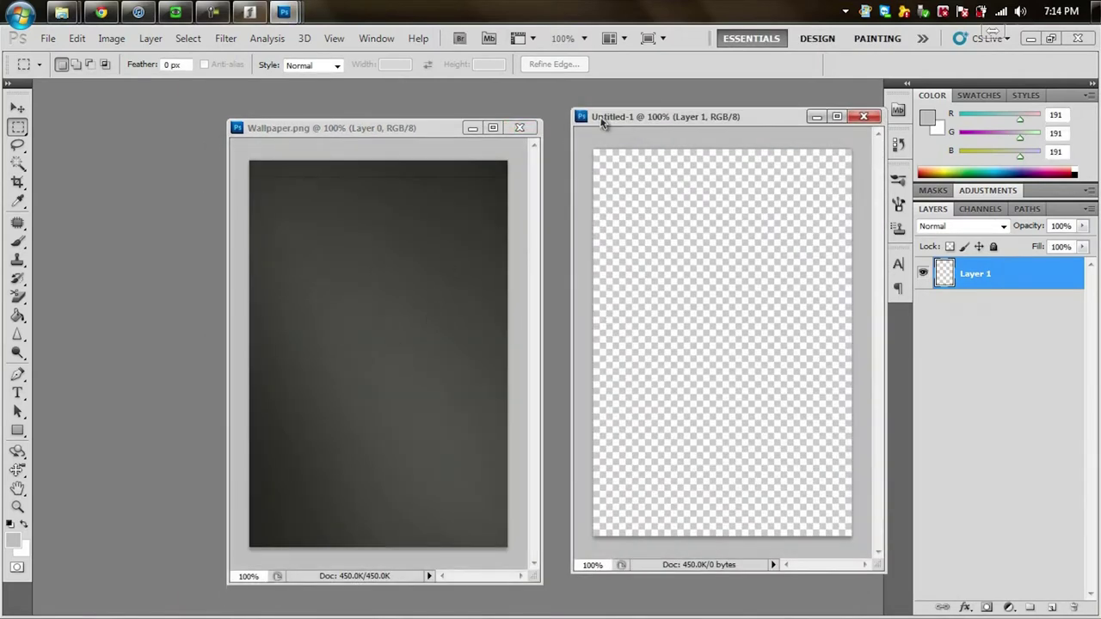
drag(633, 118, 612, 136)
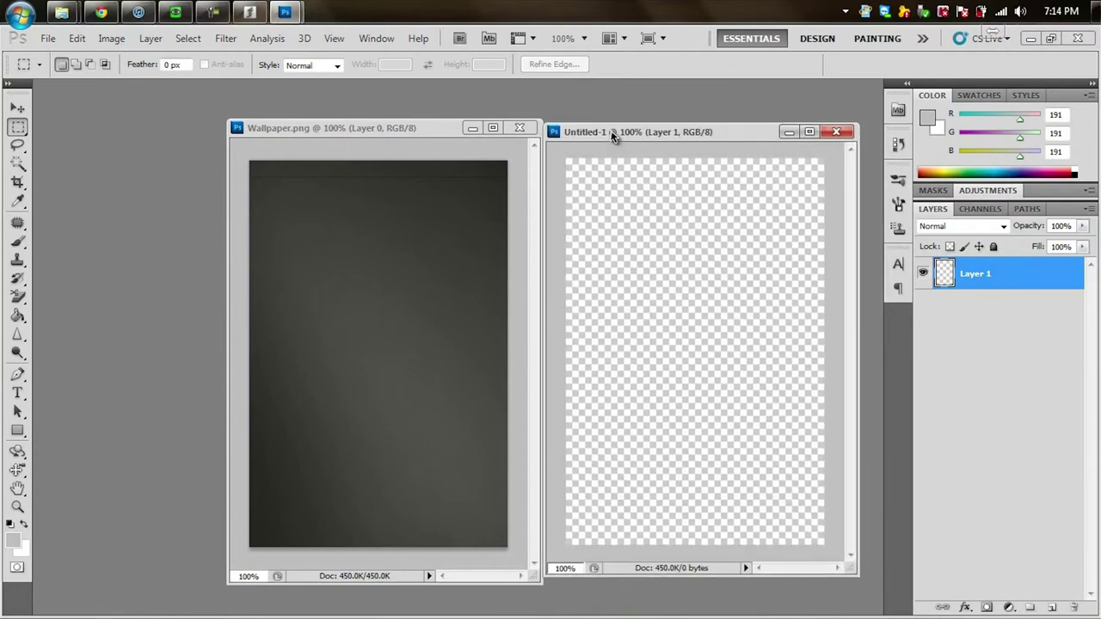
click(520, 127)
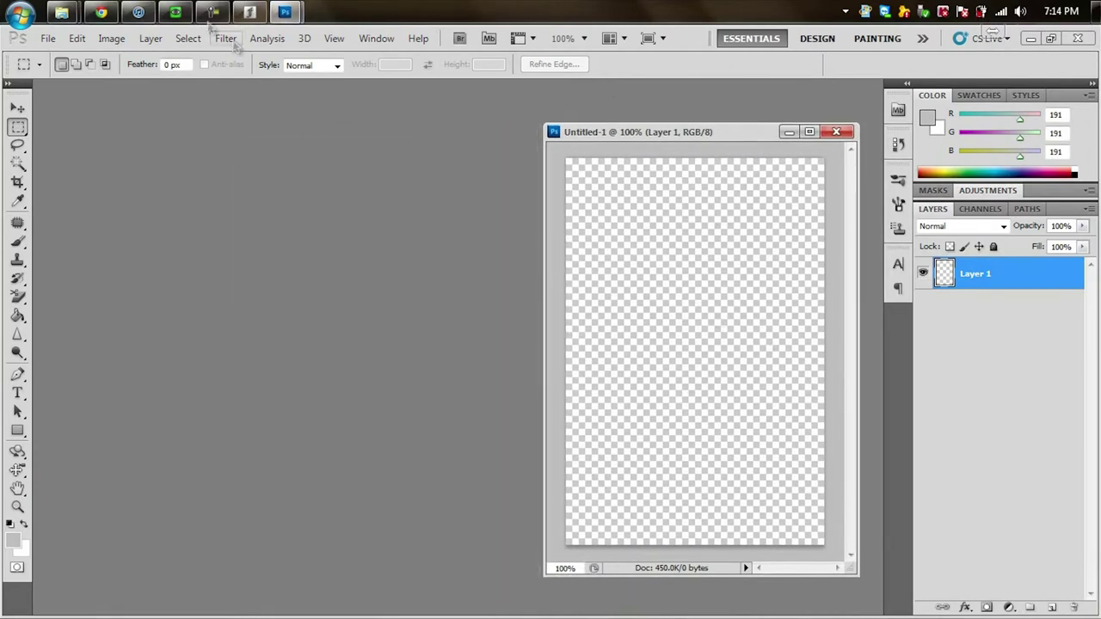
click(175, 11)
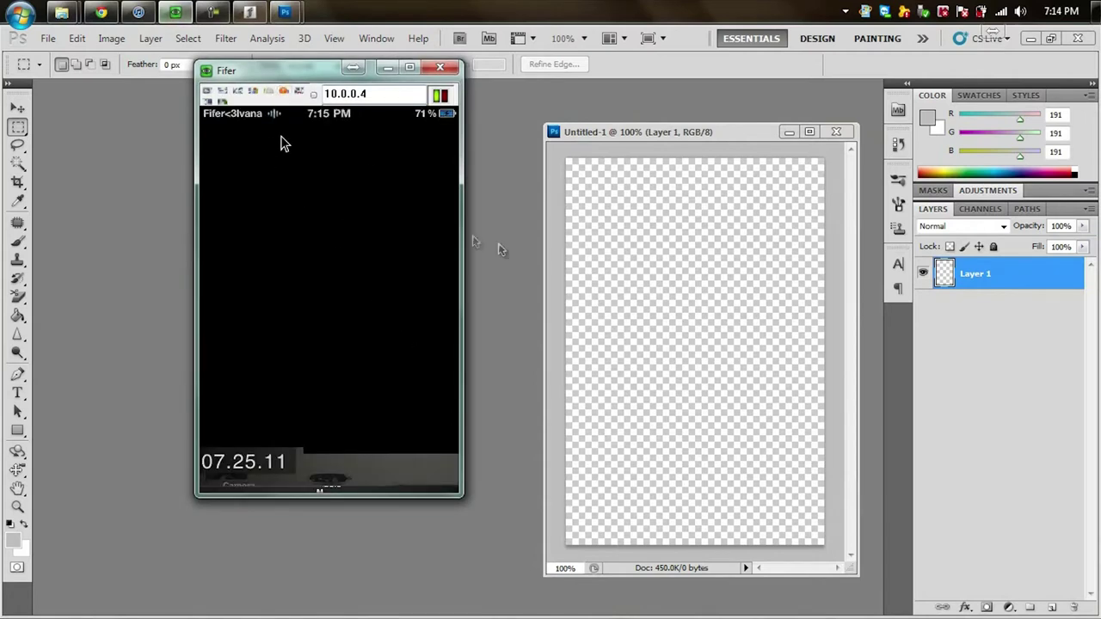
click(387, 67)
click(102, 11)
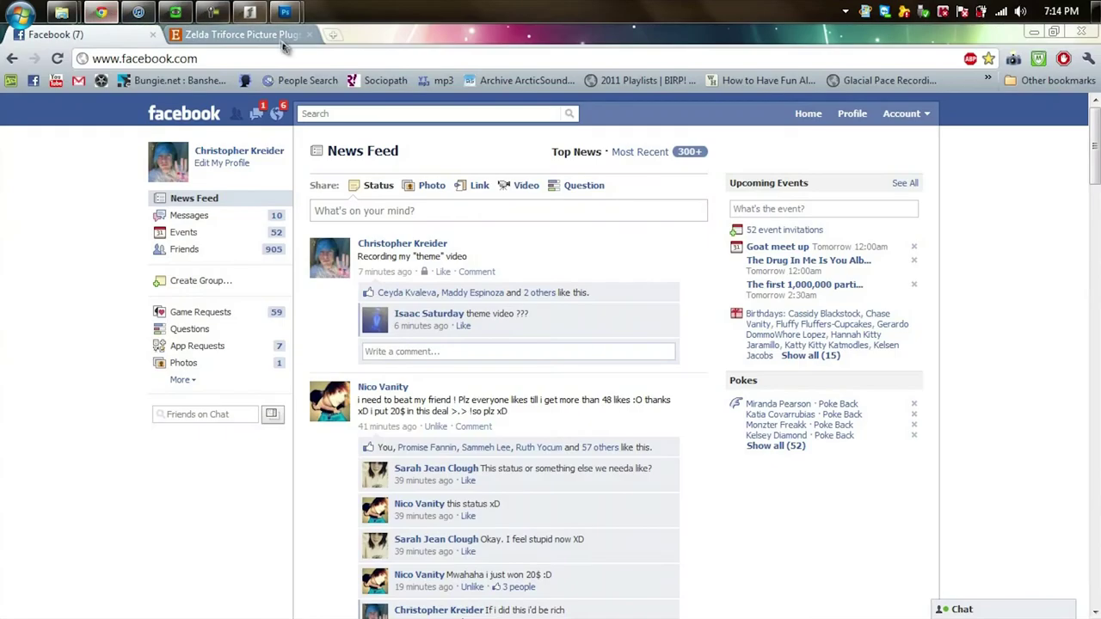
Step: Search Google Images in a new tab for Zelda wallpapers
click(333, 36)
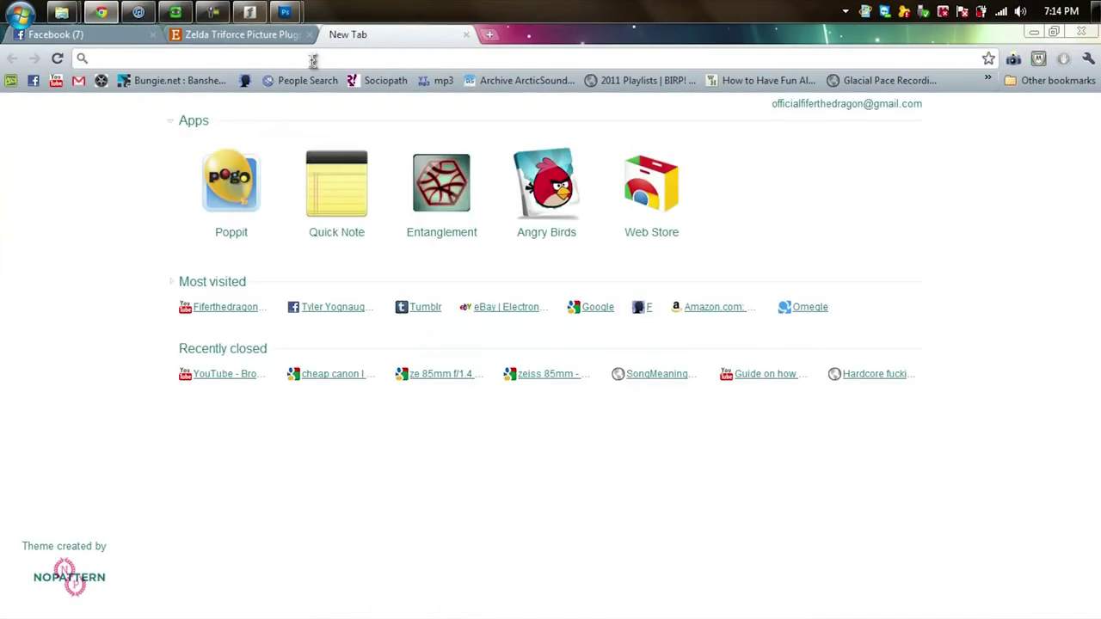
click(124, 36)
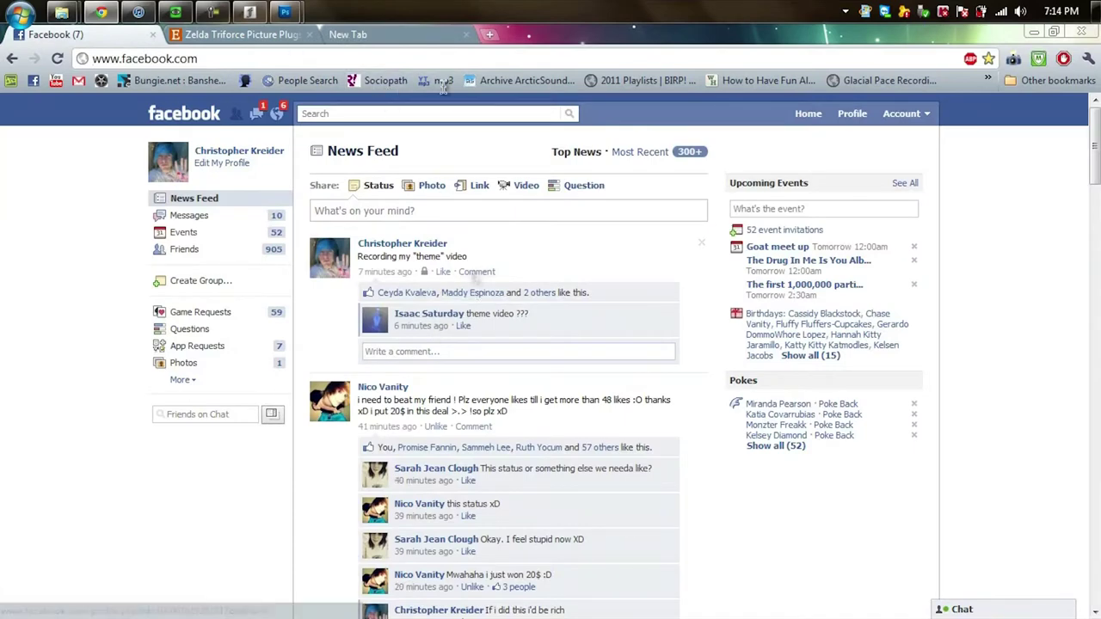
click(420, 36)
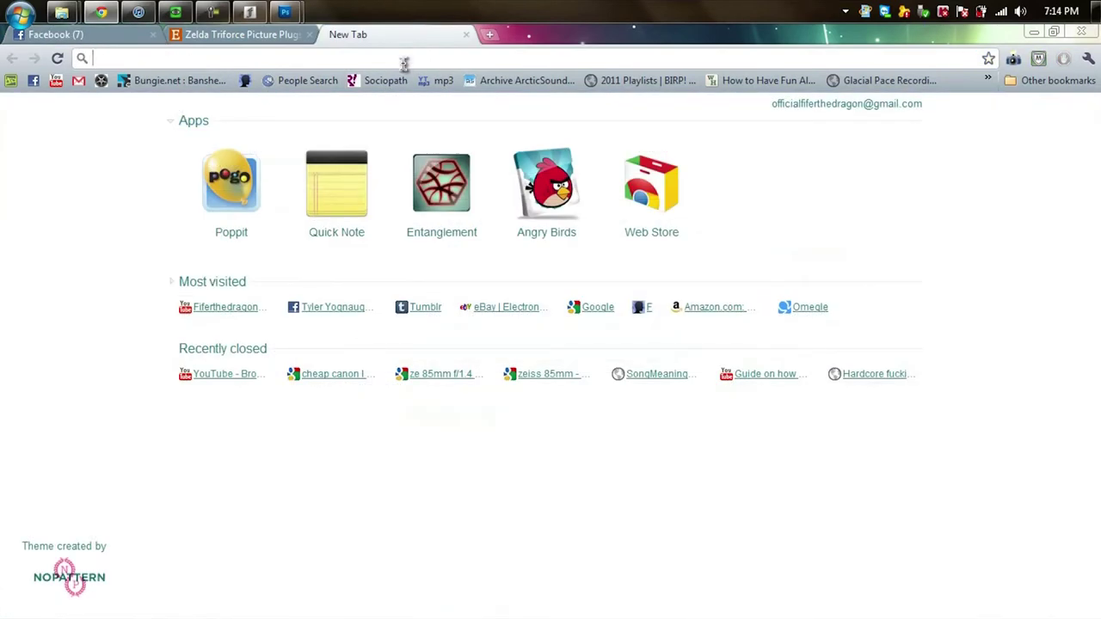
text(zelda)
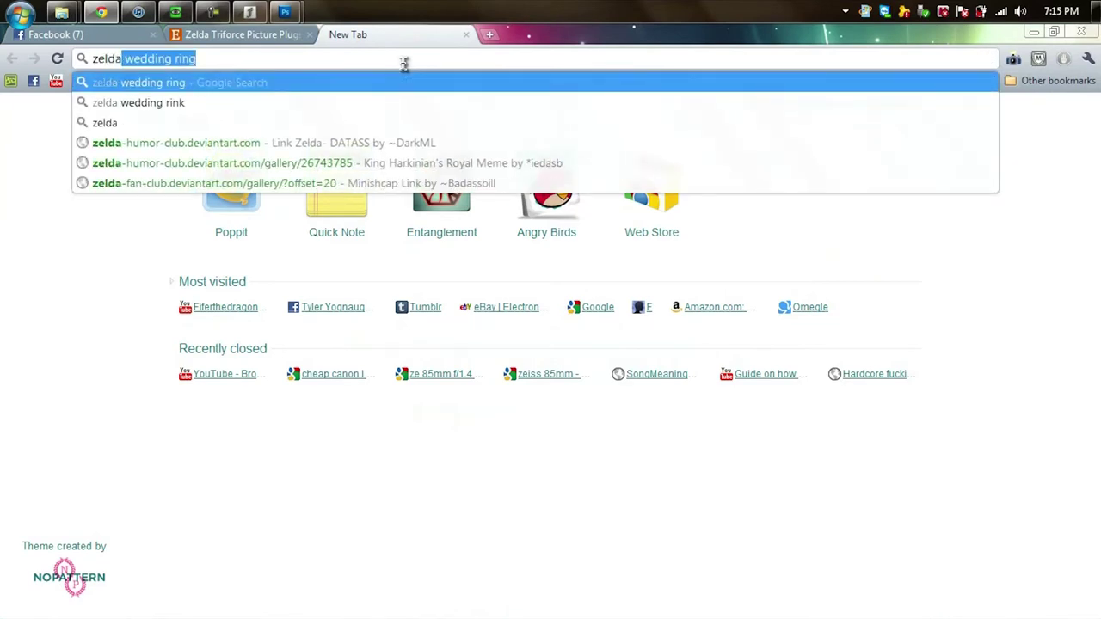
text( link)
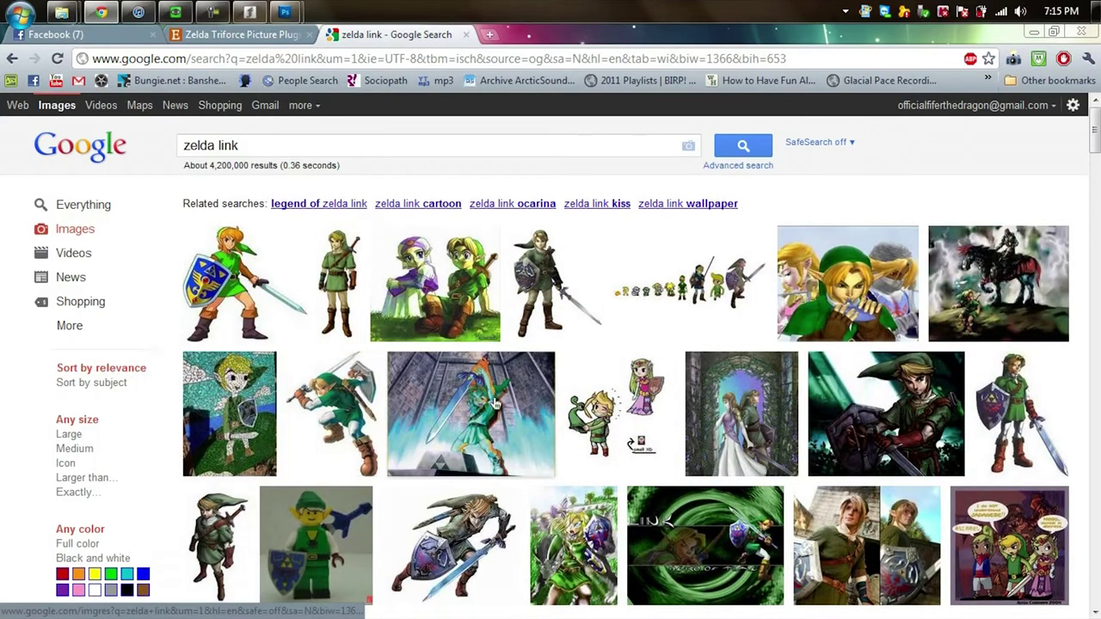
scroll(626, 357, down, 2)
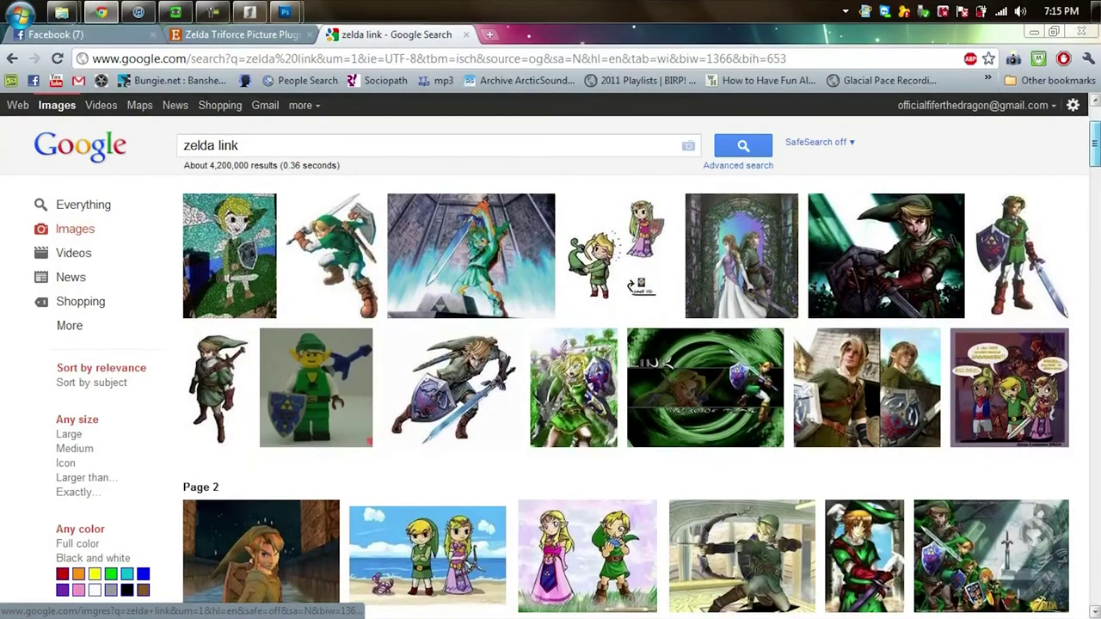
drag(1096, 138, 1094, 405)
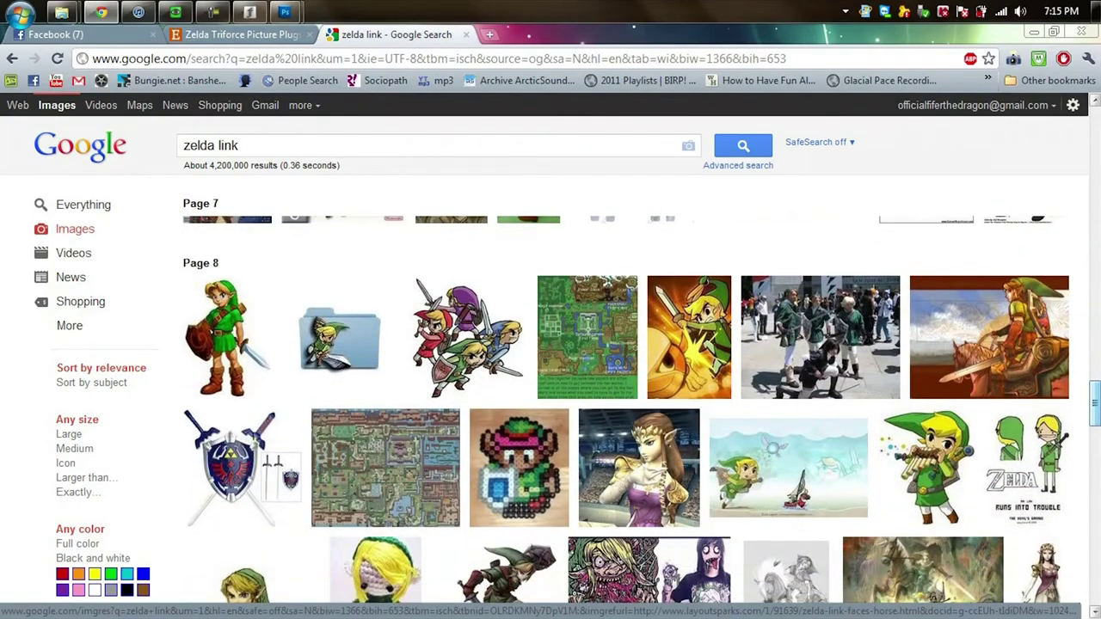
click(249, 146)
key(BackSpace)
key(BackSpace)
key(BackSpace)
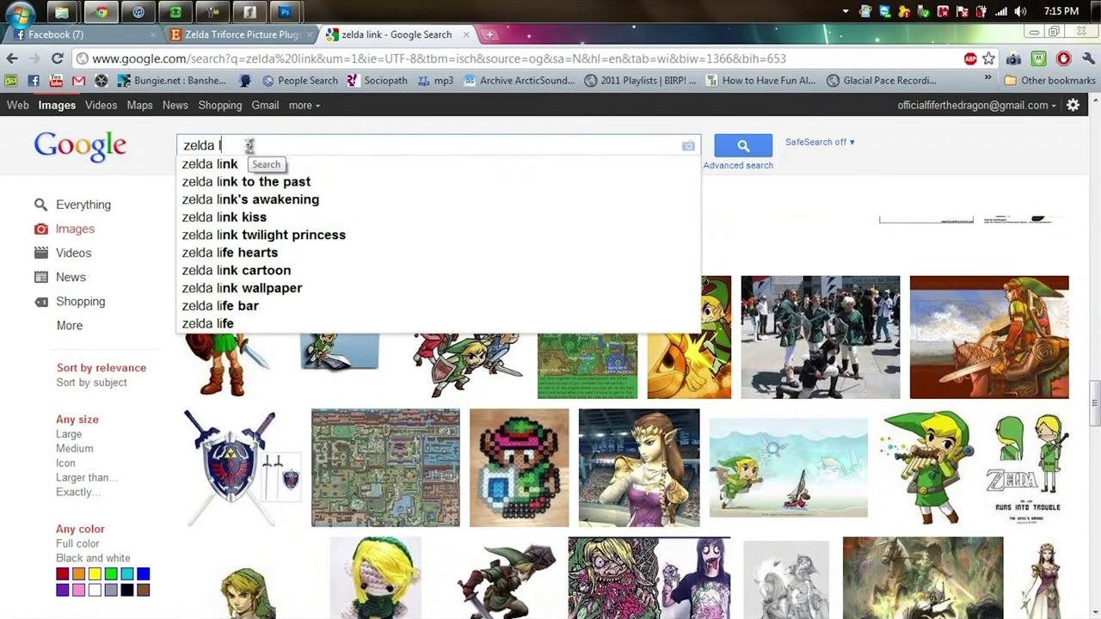
text(wallpaper)
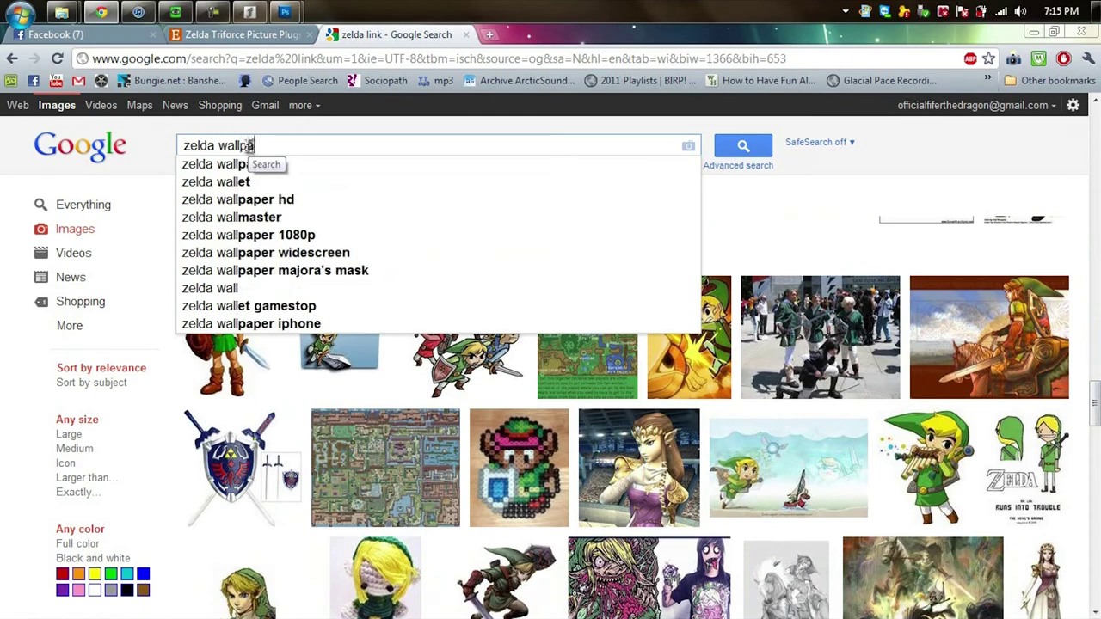
key(Return)
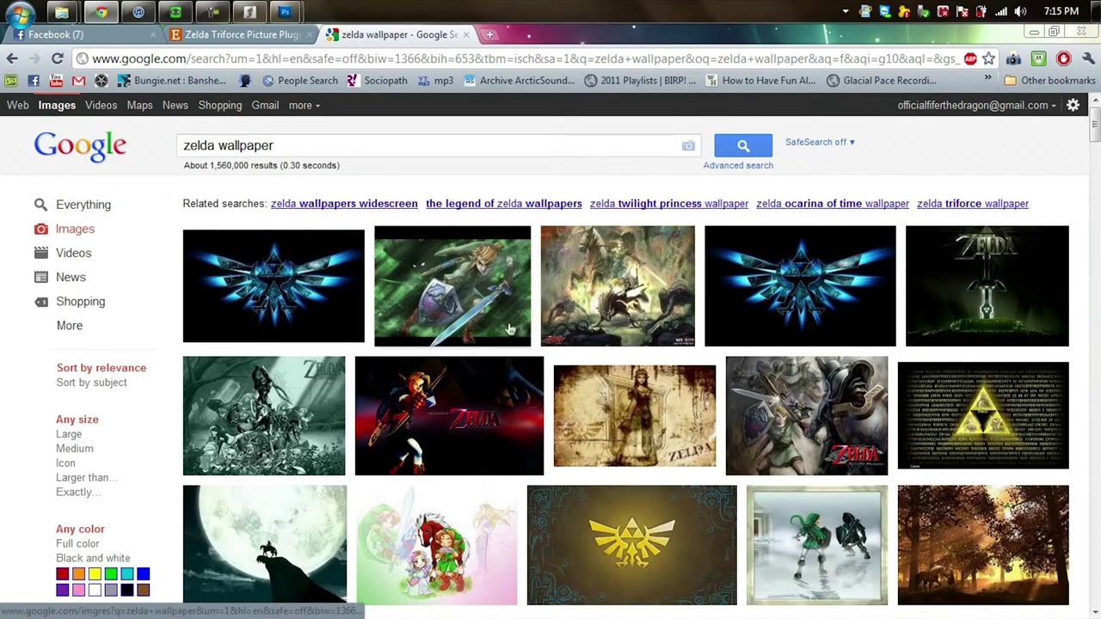
Step: Save the moonlit Zelda wallpaper as zelda1600_2 and drag it into Photoshop
drag(1095, 127, 1091, 147)
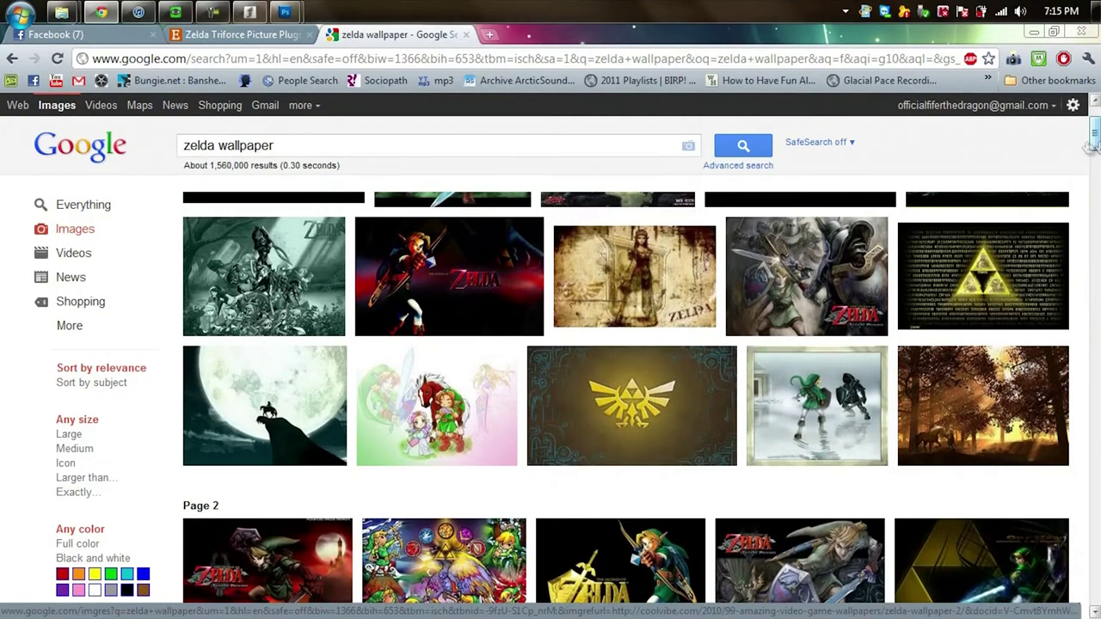
click(264, 404)
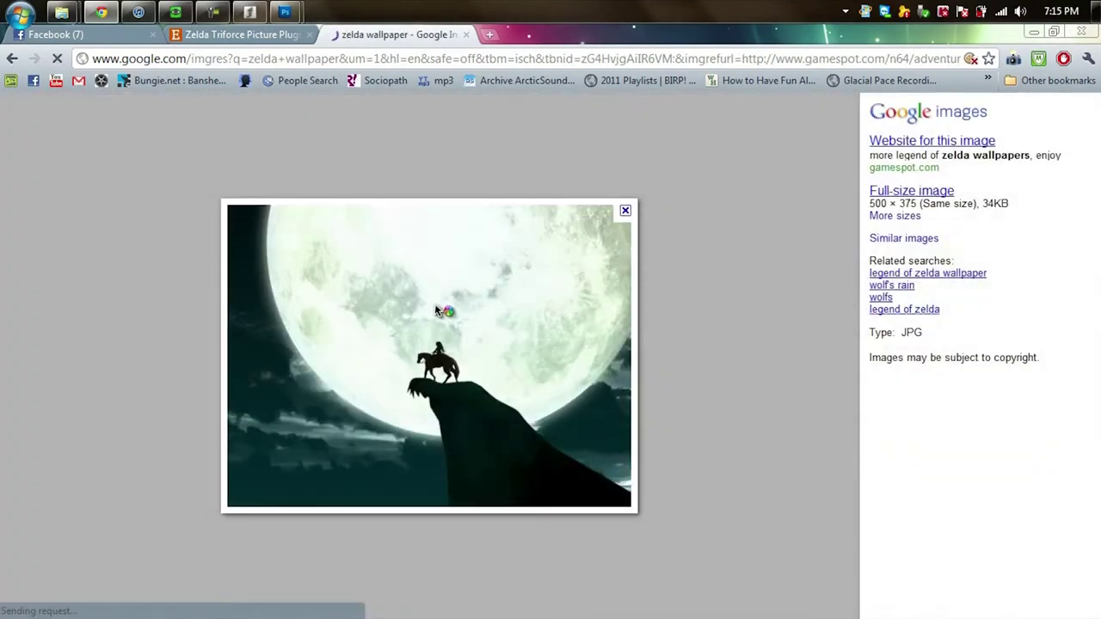
right_click(437, 307)
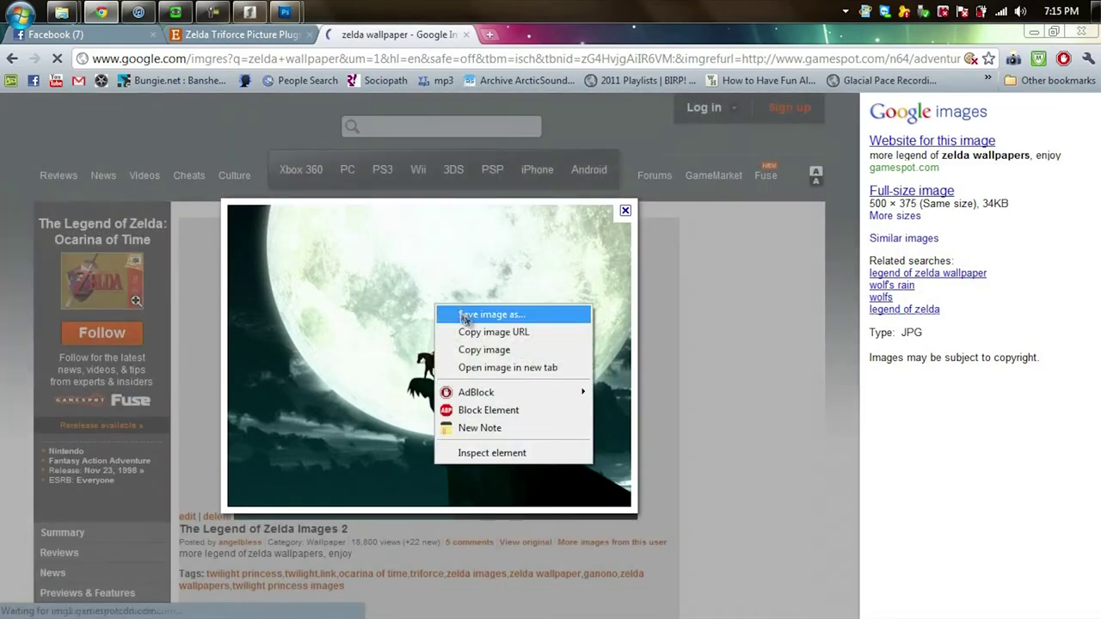
click(465, 316)
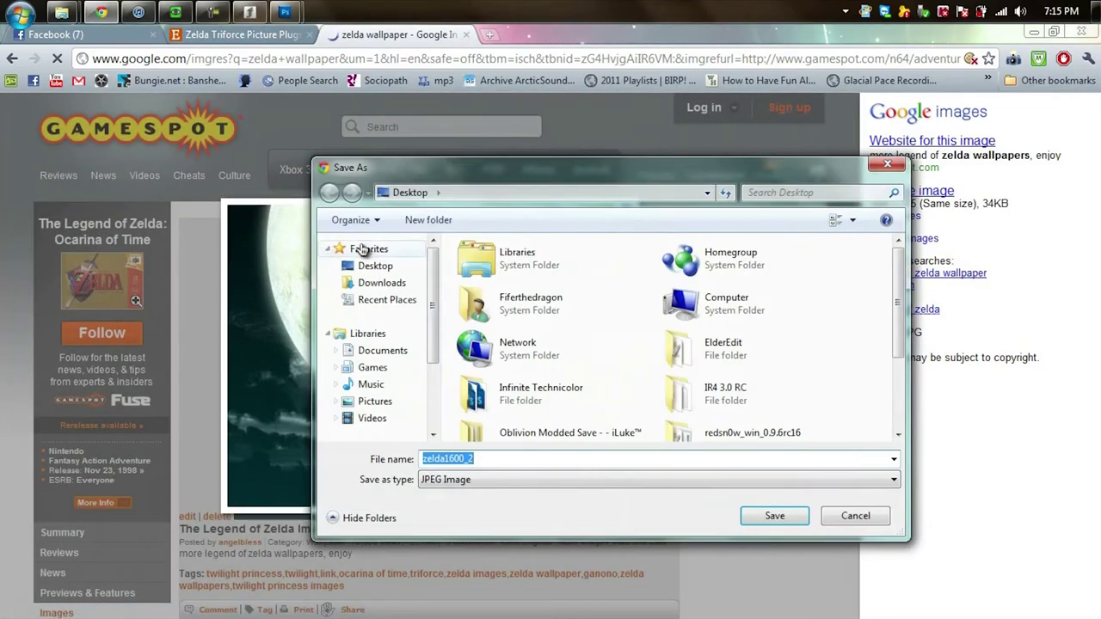
click(746, 512)
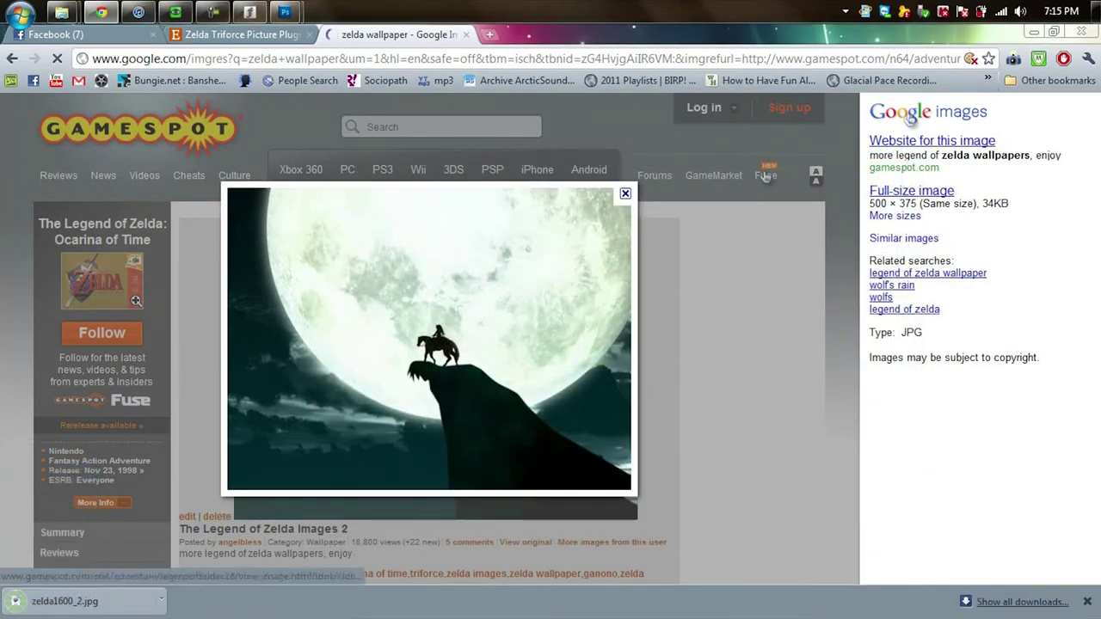
drag(64, 601, 310, 308)
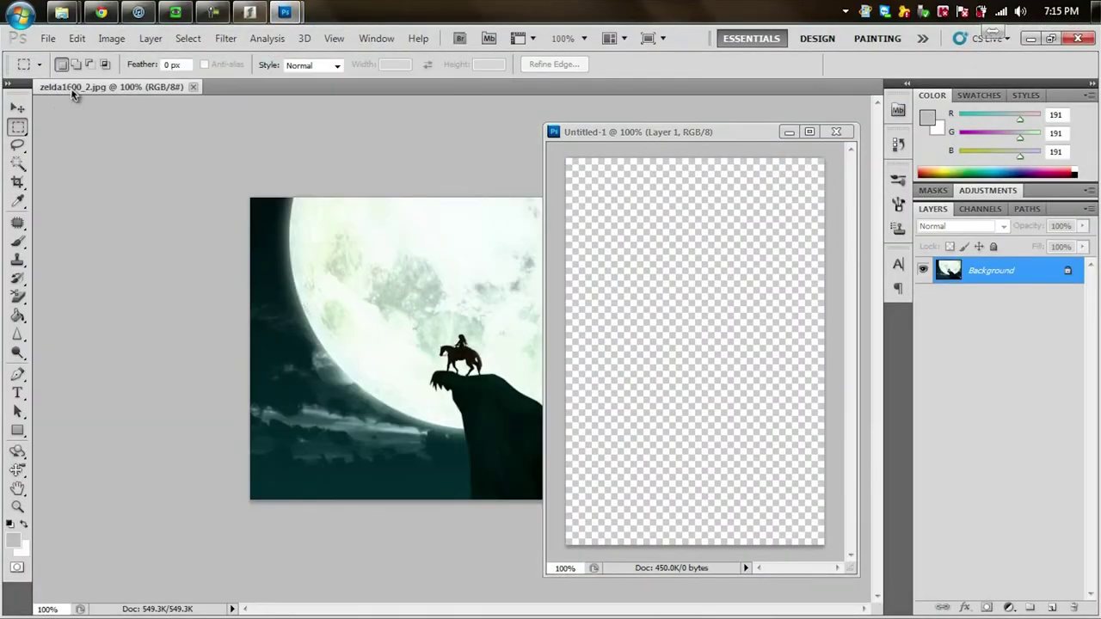
Step: Drag the moonlit Zelda picture into Untitled-1 as a new layer with the Move tool
drag(71, 88, 112, 127)
click(18, 108)
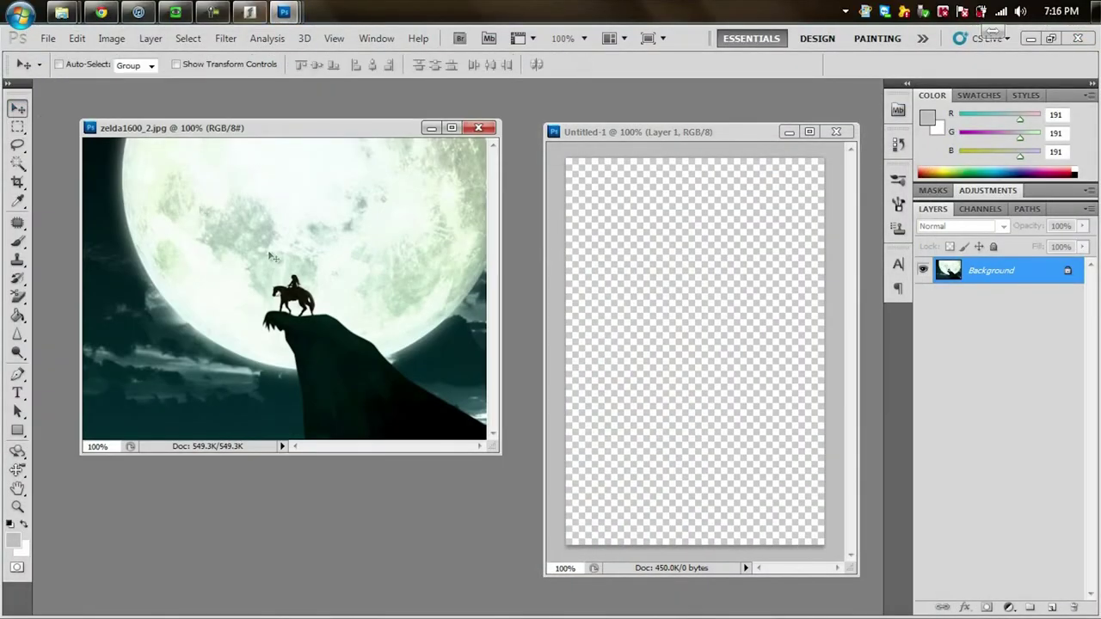
drag(410, 307, 787, 436)
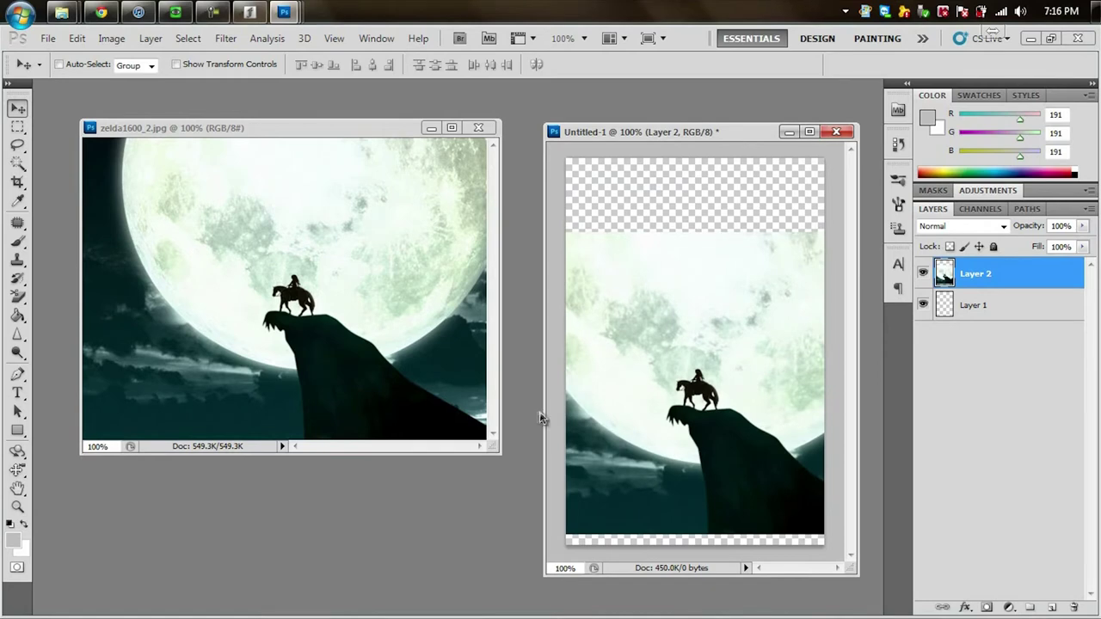
drag(541, 418, 466, 416)
mouse_move(688, 328)
mouse_down()
mouse_move(728, 297)
mouse_move(686, 345)
mouse_up()
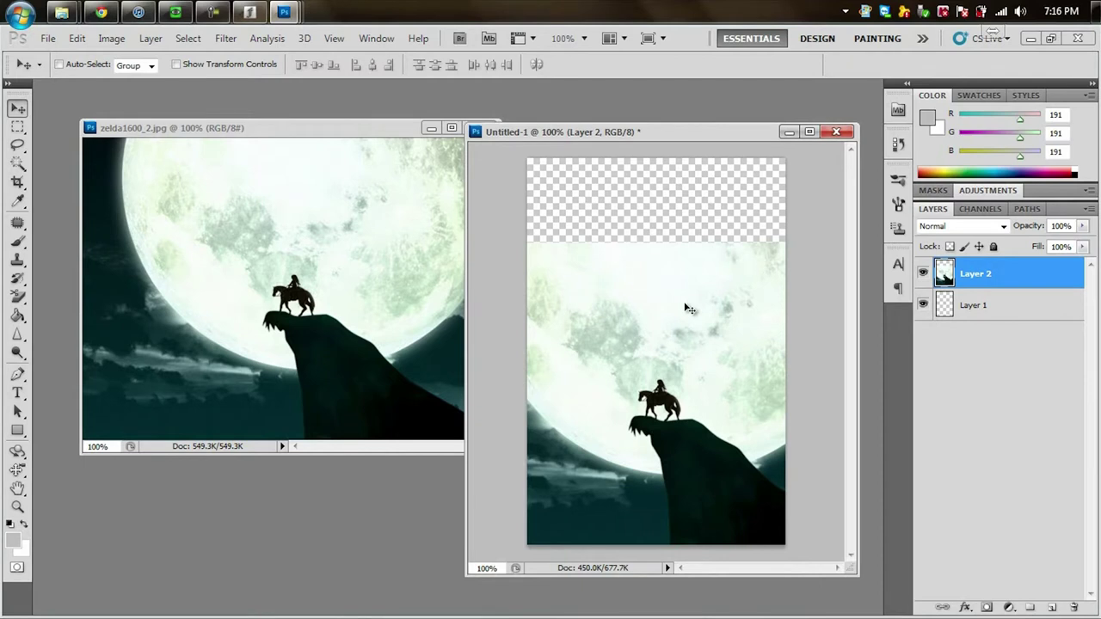
Step: Free-transform the Zelda layer so it stretches to fill the 320 x 480 canvas
key(ctrl+t)
drag(652, 245, 651, 158)
key(Return)
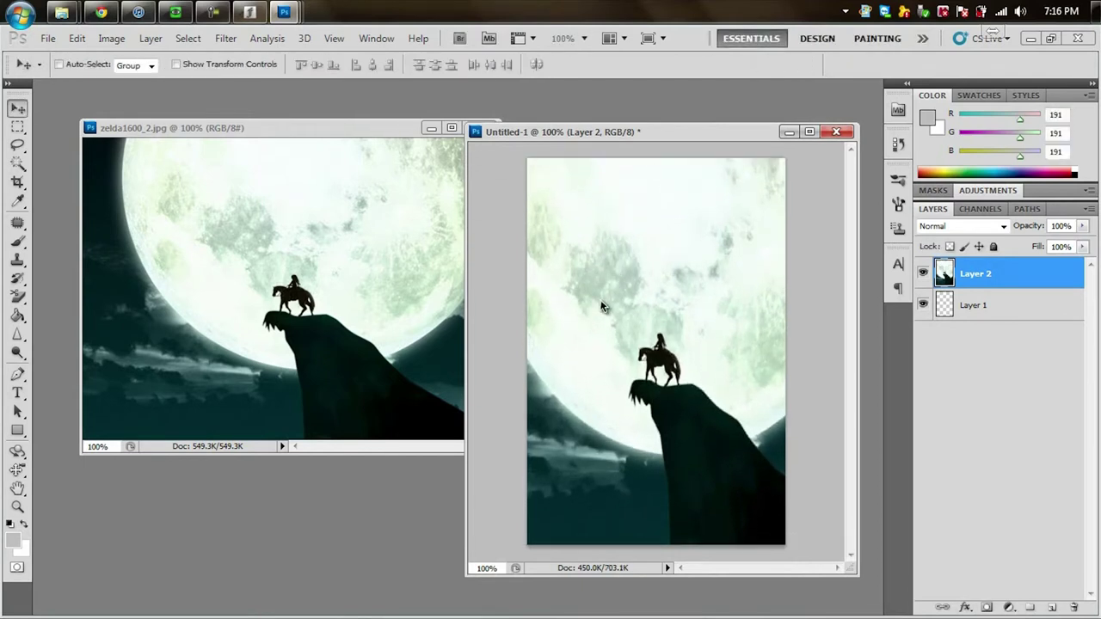
drag(463, 578, 321, 613)
drag(501, 413, 549, 412)
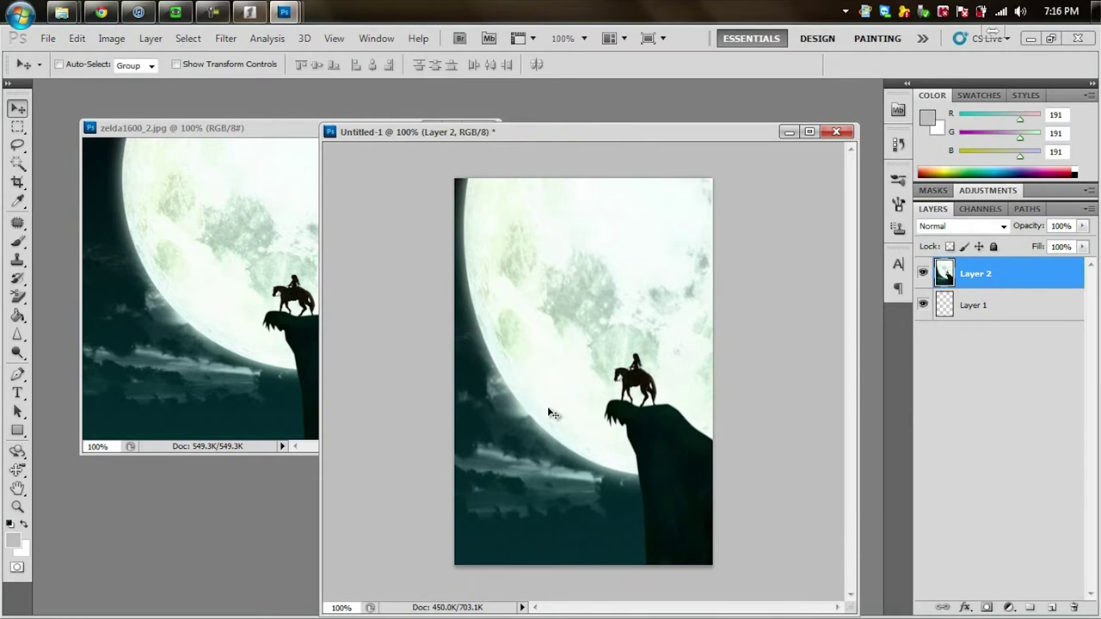
key(ctrl+t)
drag(424, 372, 456, 374)
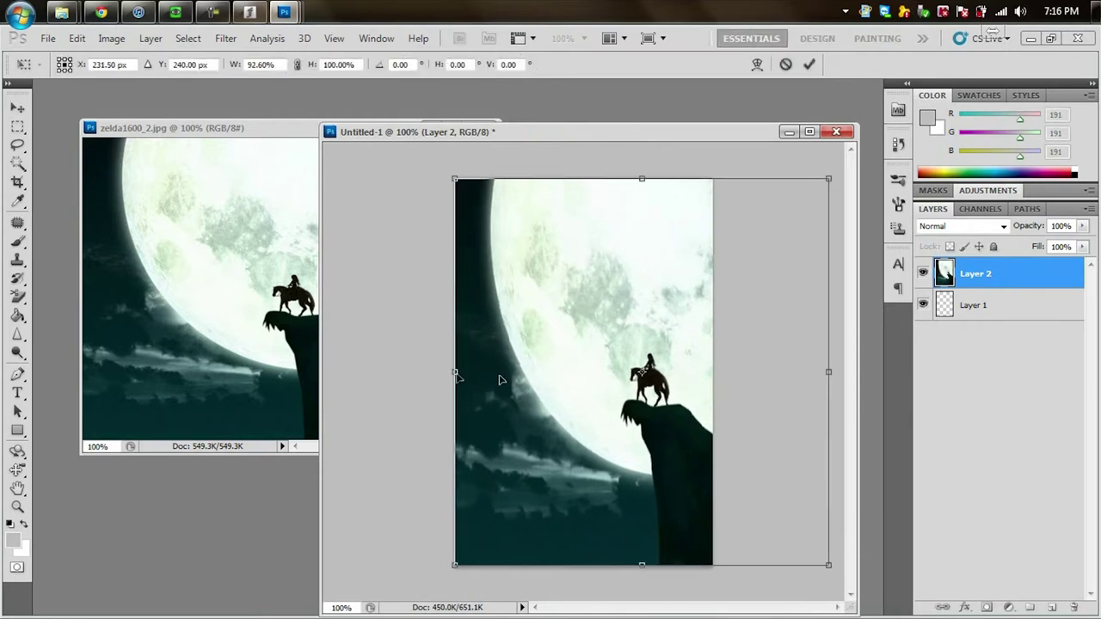
drag(828, 373, 884, 372)
key(Return)
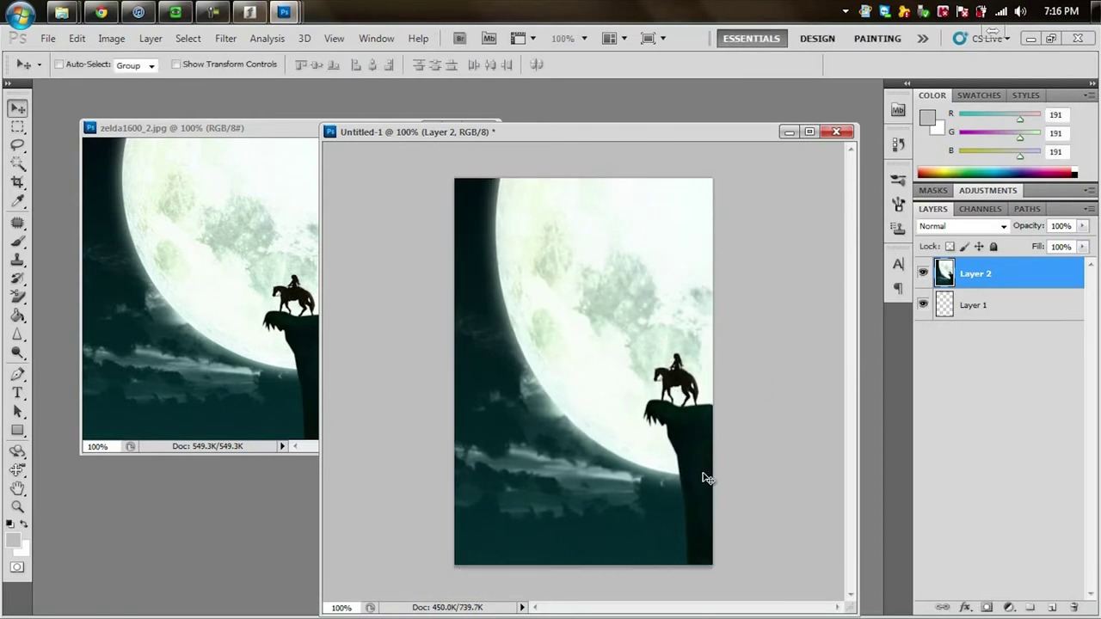
Step: Close the zelda1600_2.jpg source picture and set the Youtube them folder window aside
click(229, 131)
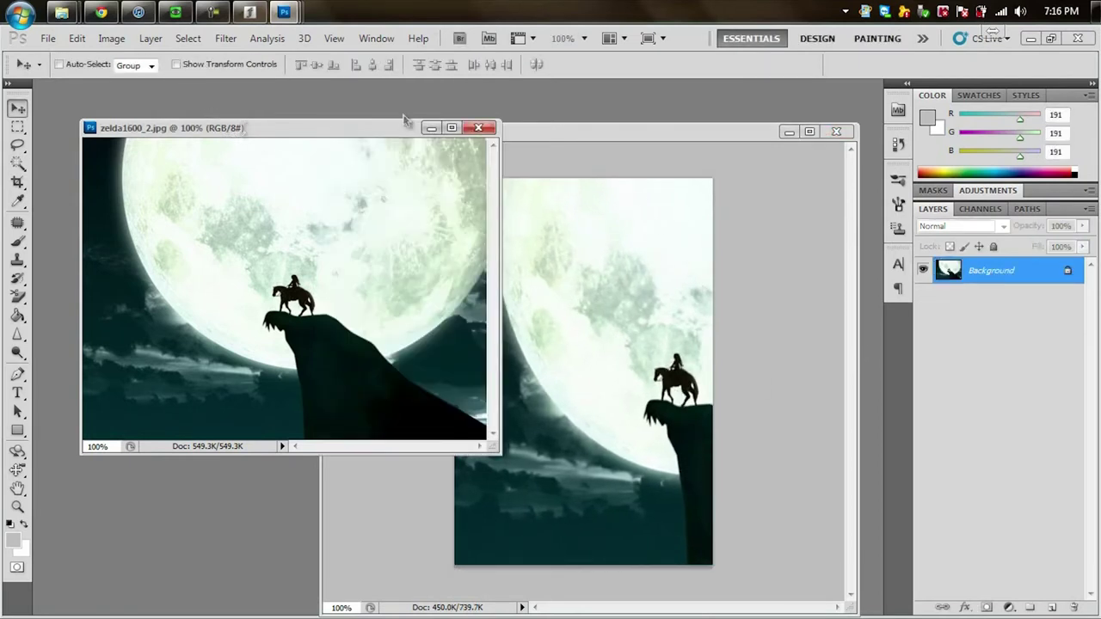
click(477, 128)
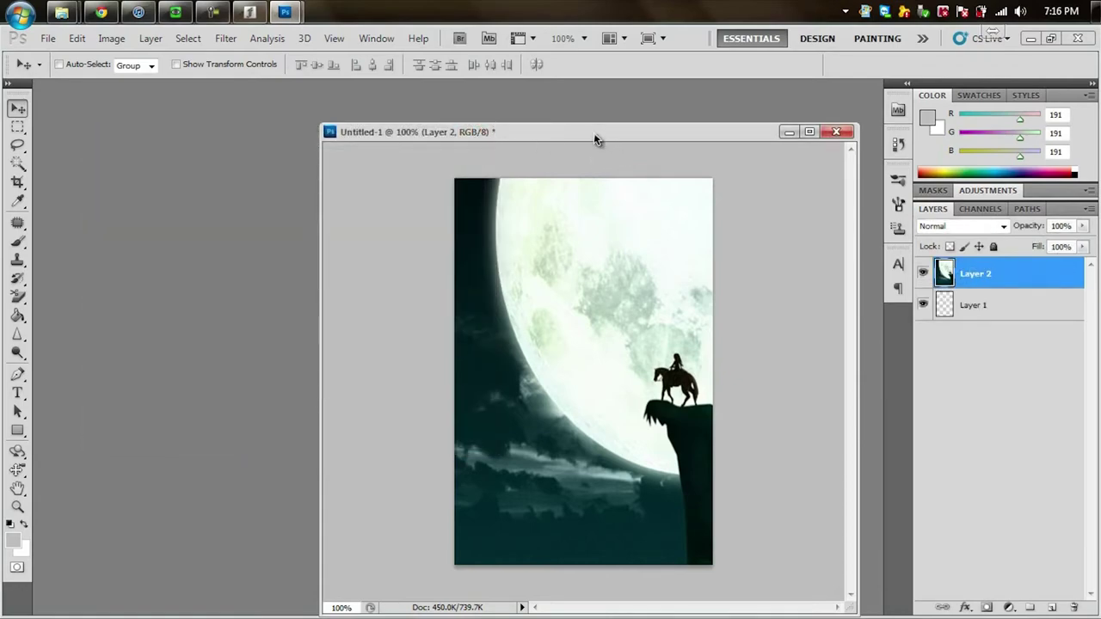
drag(593, 133, 527, 129)
mouse_move(61, 12)
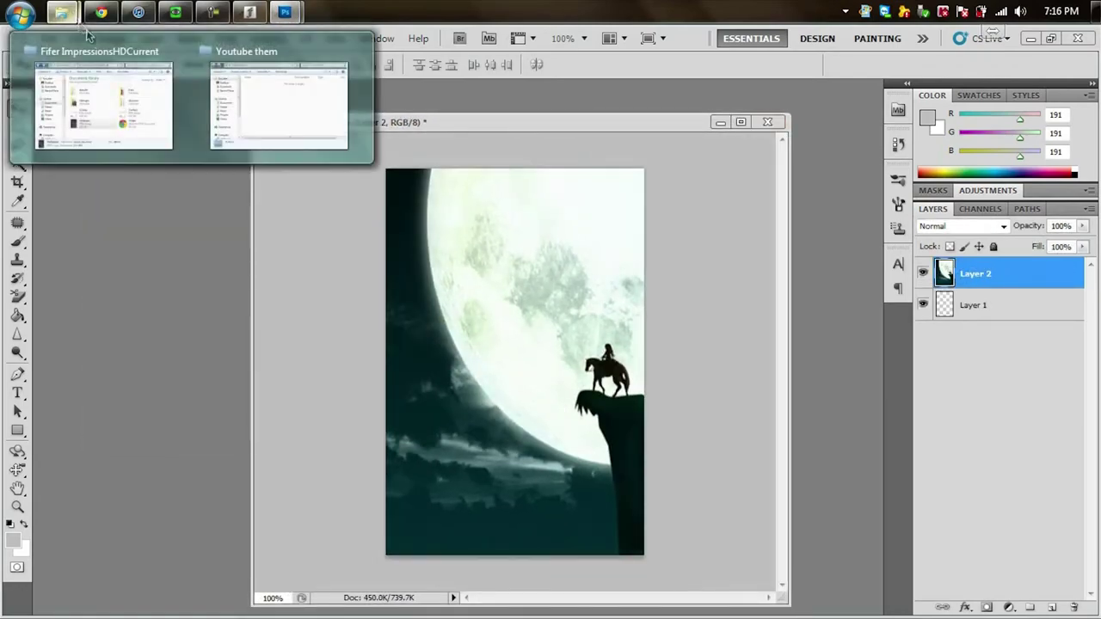
click(213, 105)
drag(229, 145, 570, 123)
click(898, 109)
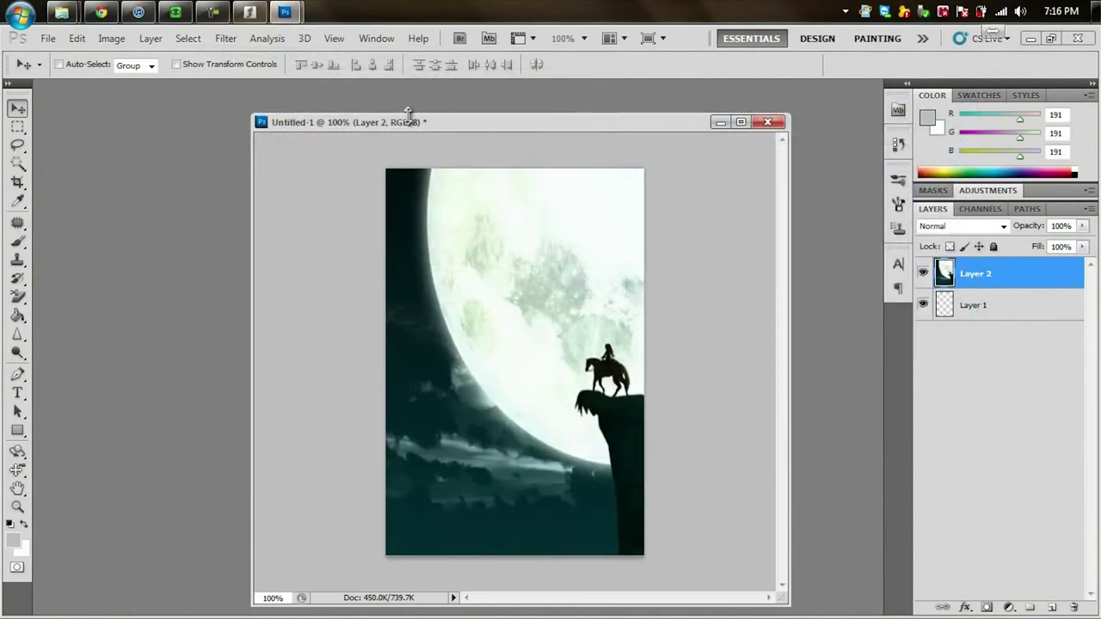
Step: Save Untitled-1 as a PNG named Wallpaper in the Youtube them folder with default options
click(48, 38)
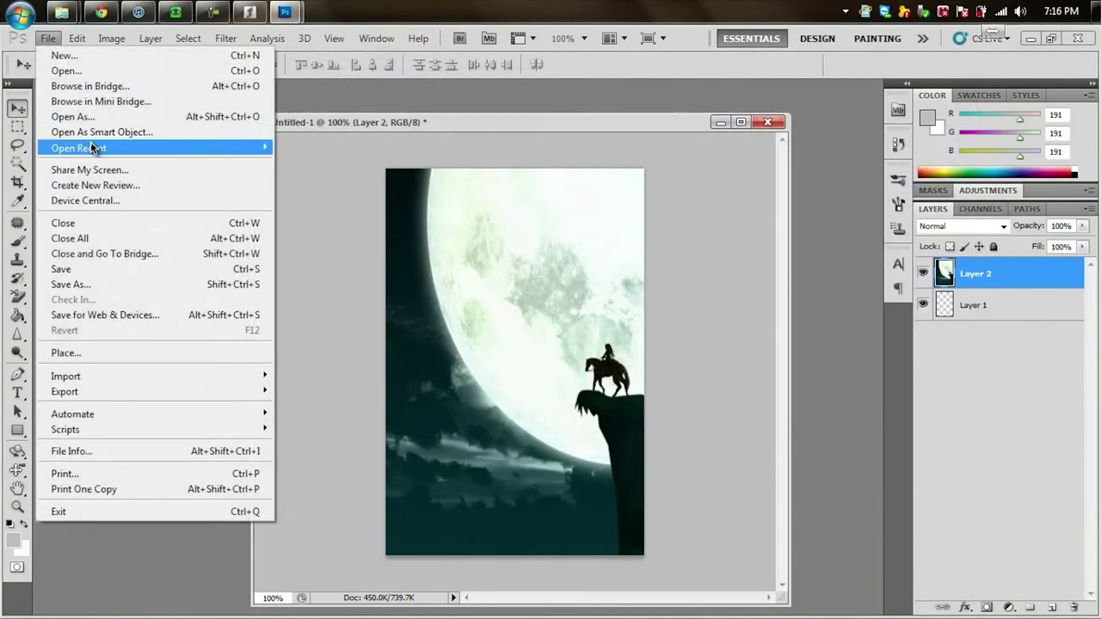
click(79, 284)
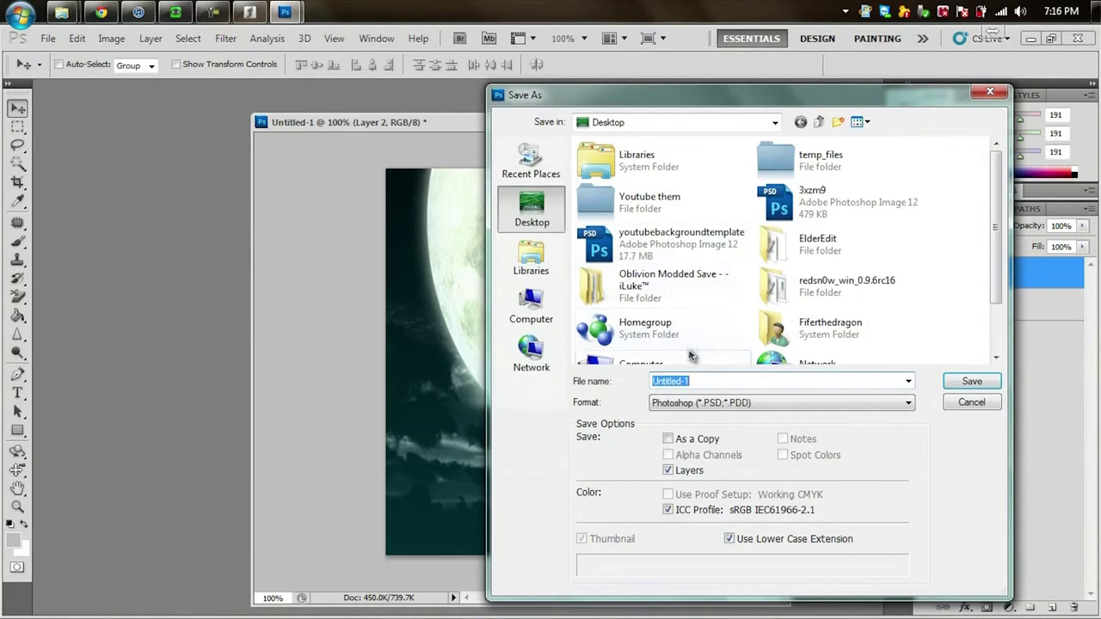
click(622, 244)
double_click(654, 202)
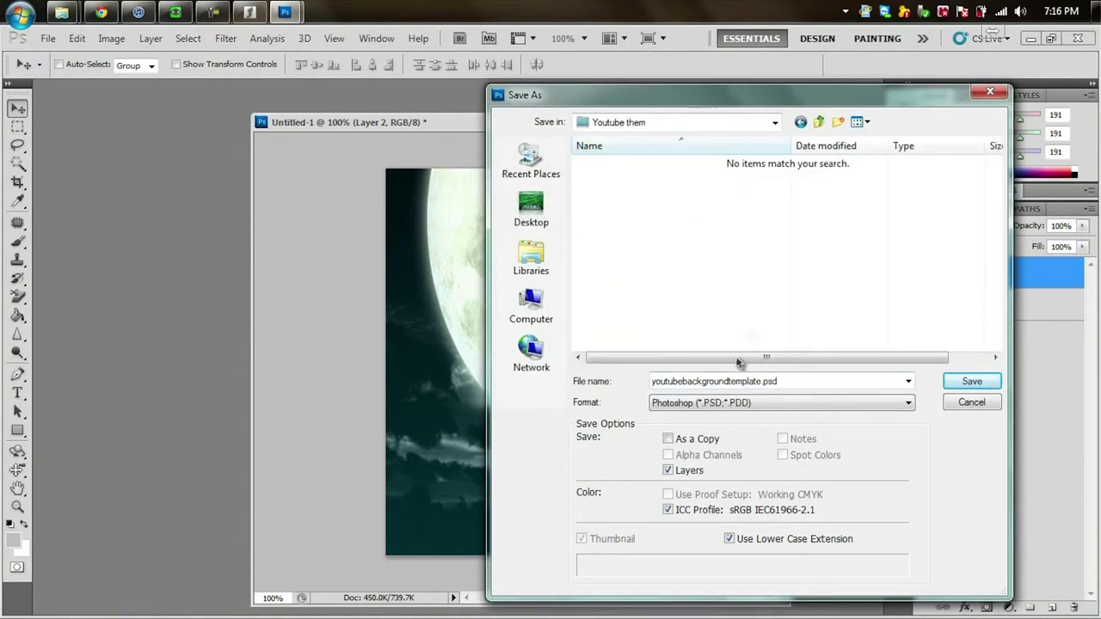
click(706, 404)
click(703, 383)
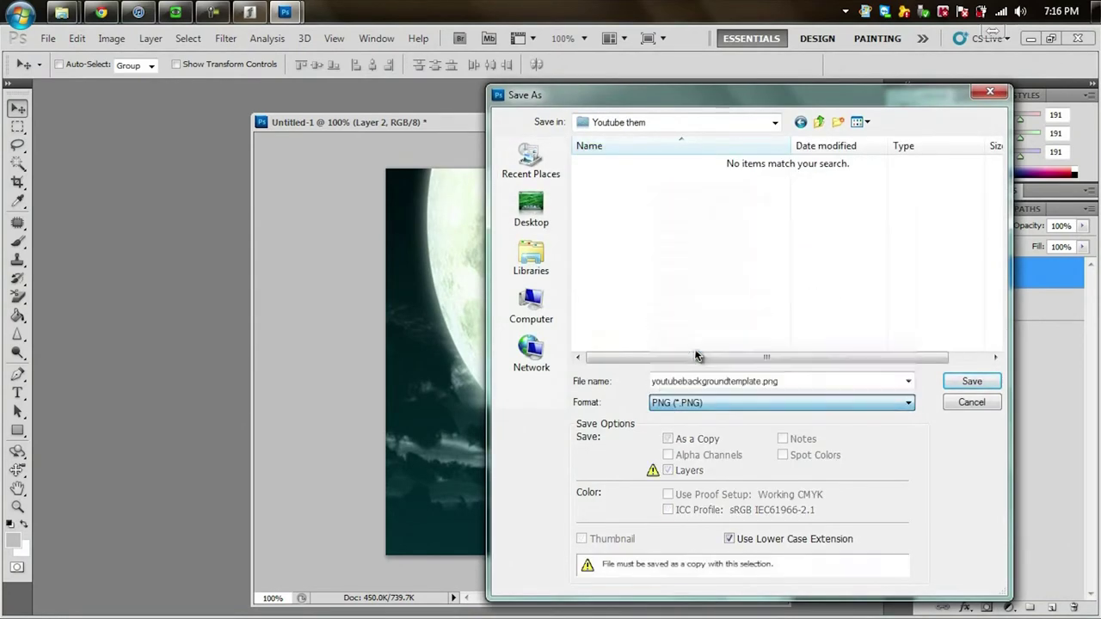
text(Wallpaper)
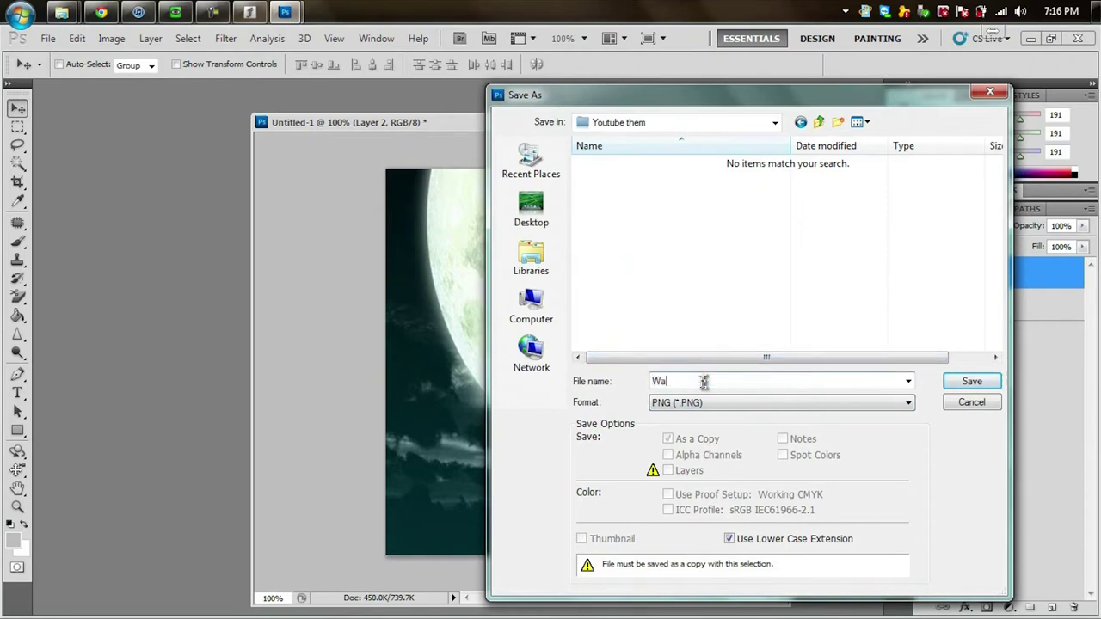
click(972, 382)
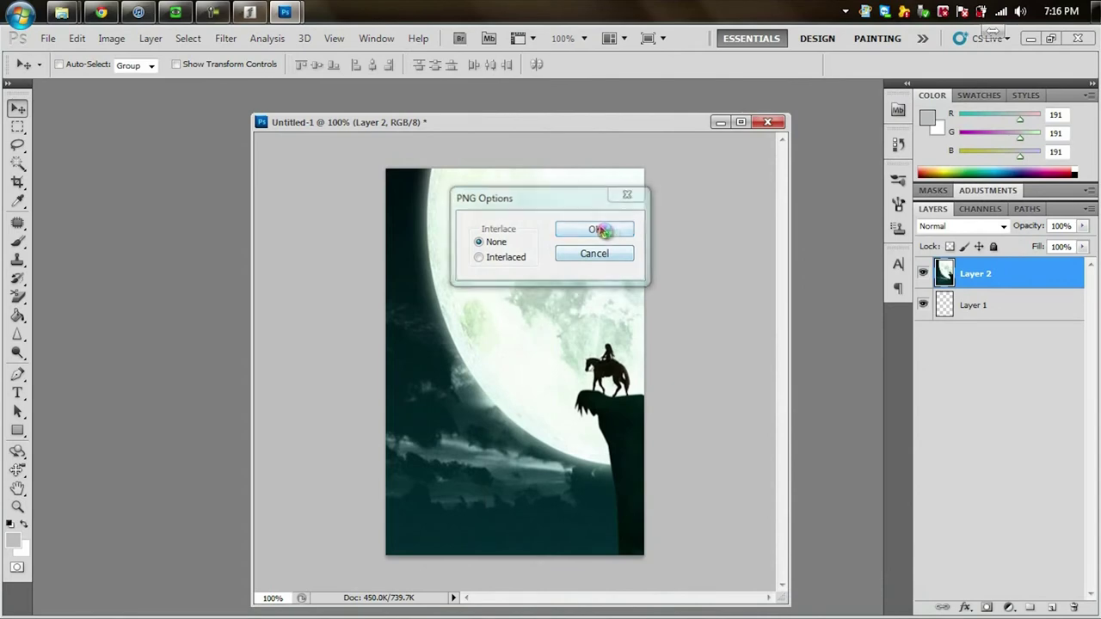
click(597, 229)
Step: Show Youtube them in Tiles view and preview the new Wallpaper image
mouse_move(61, 11)
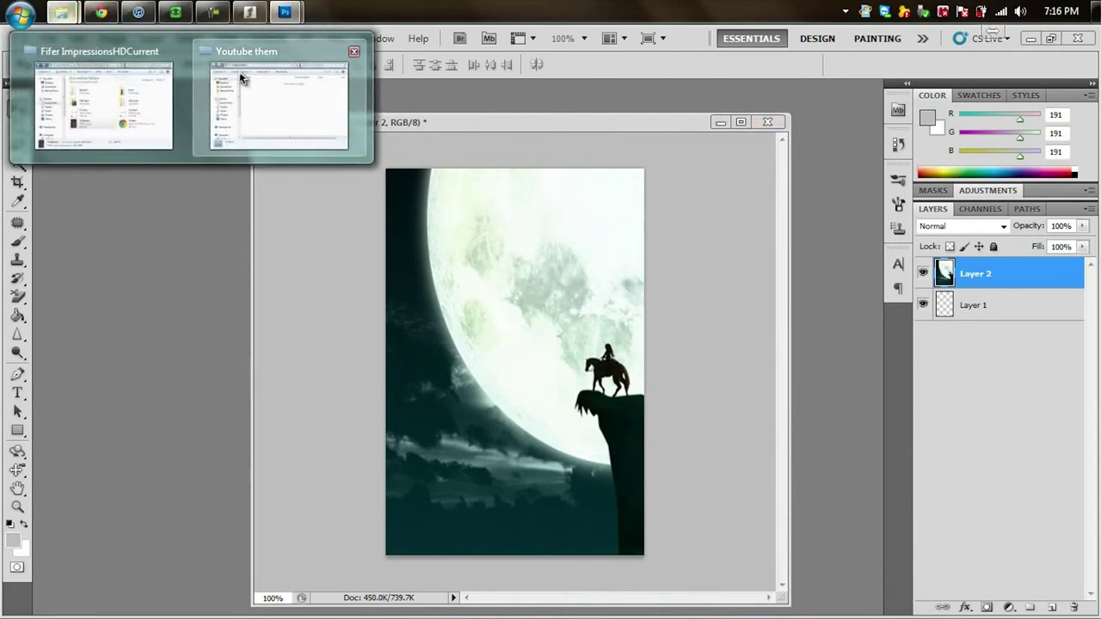
click(338, 142)
click(585, 219)
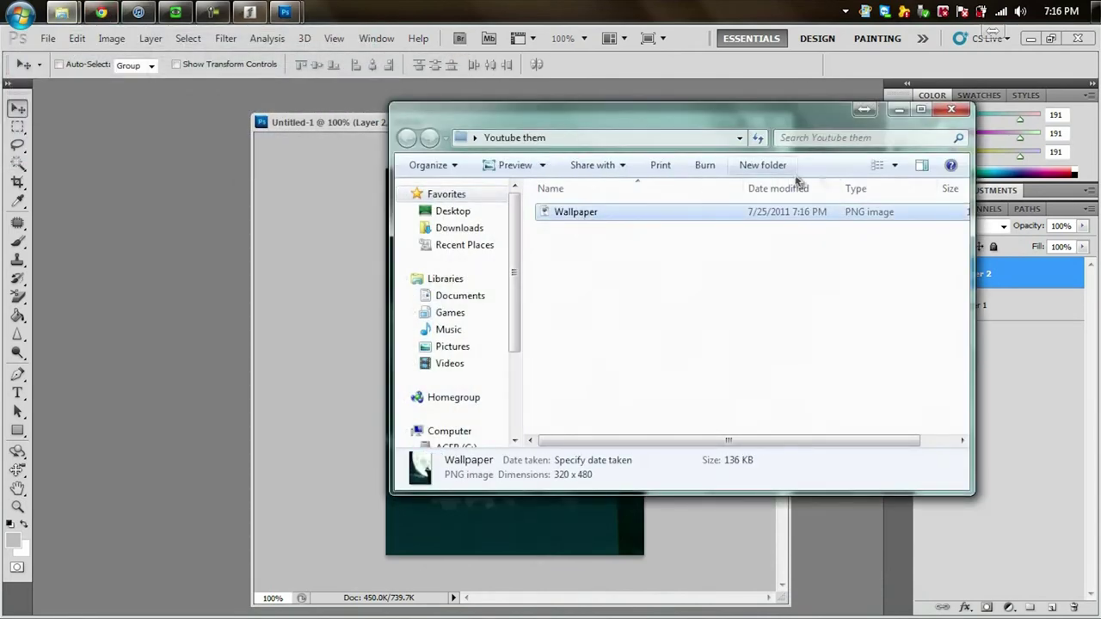
click(877, 164)
double_click(607, 218)
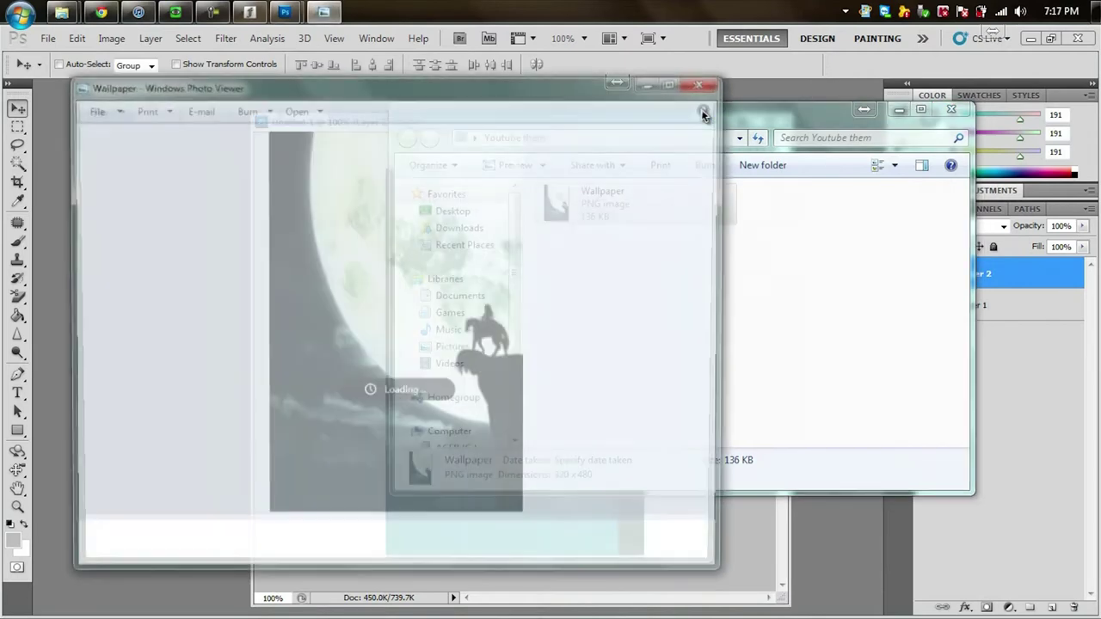
click(704, 83)
Step: Arrange the Youtube them window beside the Fifer ImpressionsHDCurrent theme folder window
mouse_move(61, 11)
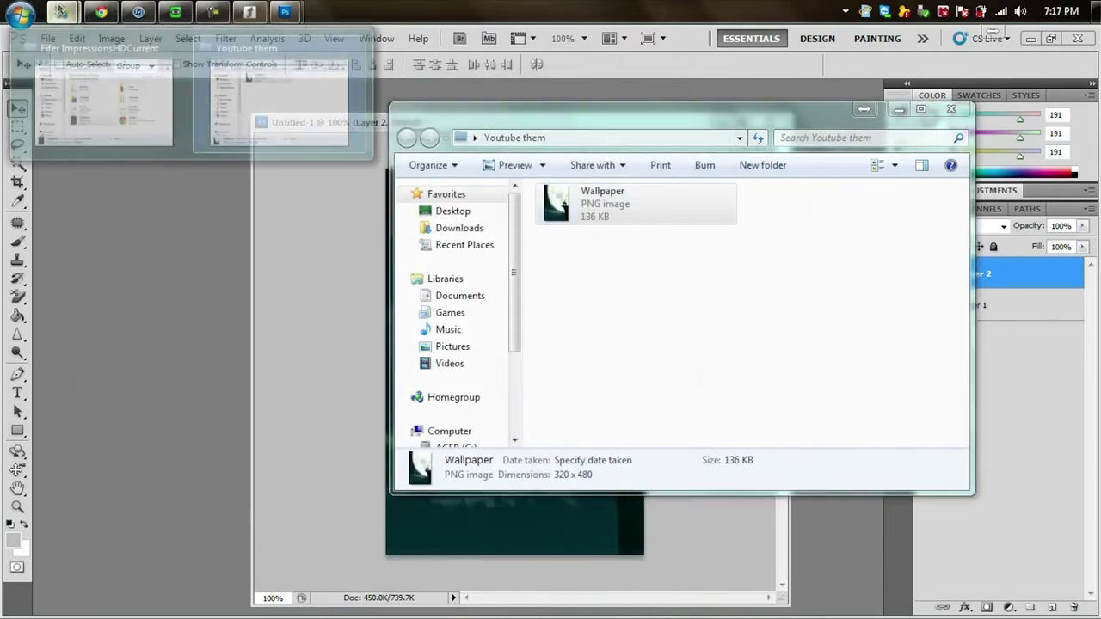
click(103, 90)
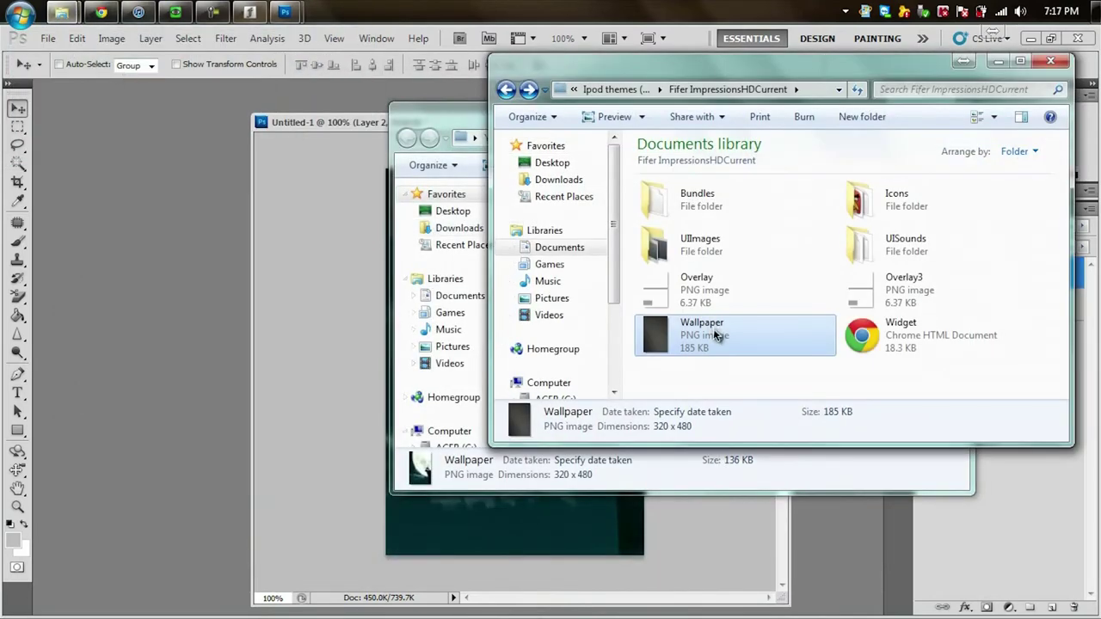
click(458, 118)
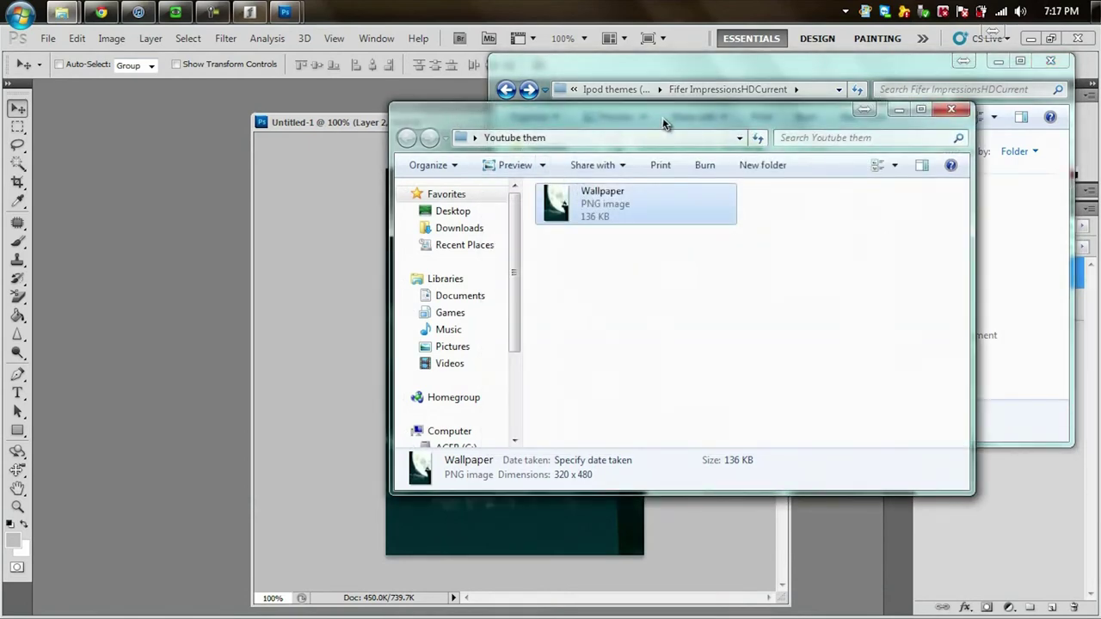
drag(662, 117, 426, 132)
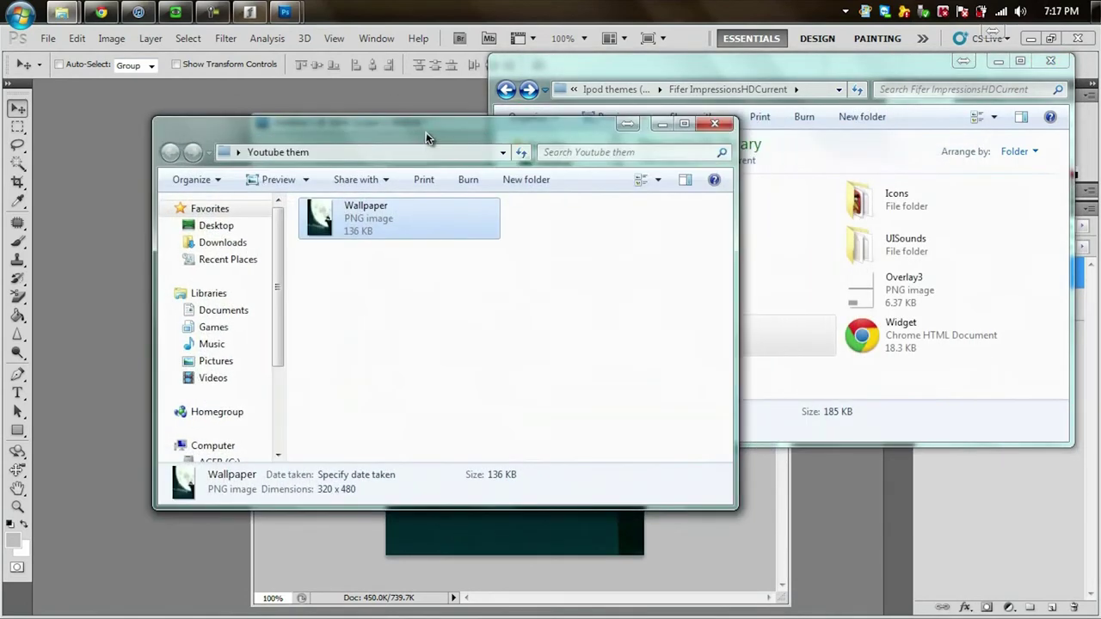
click(613, 73)
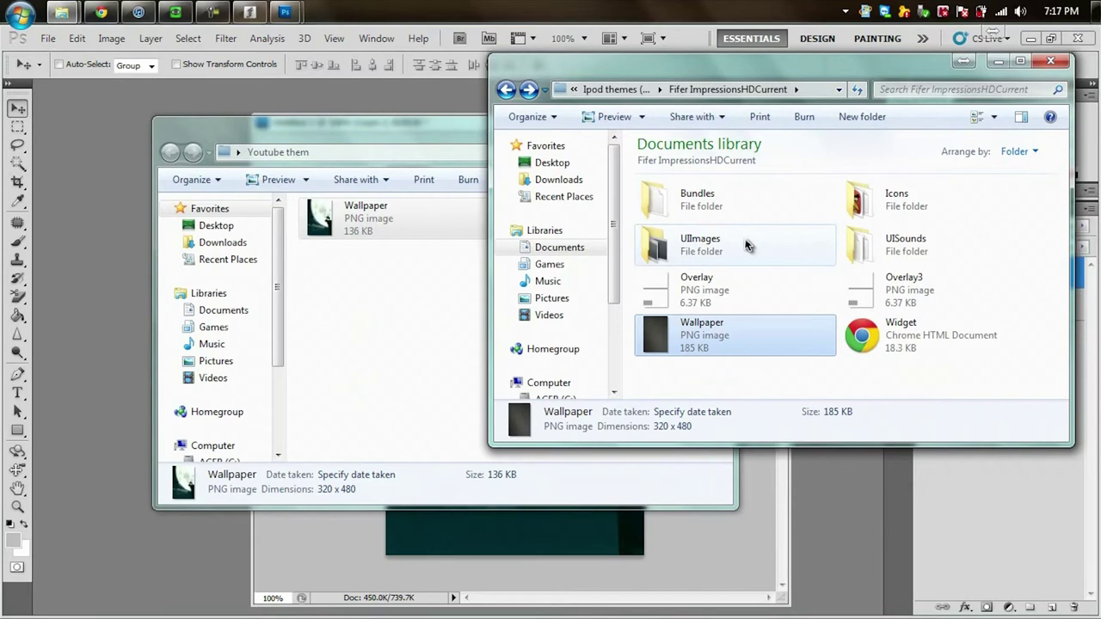
Step: Create new folders named Bundles and Icons in Youtube them
click(413, 282)
right_click(413, 281)
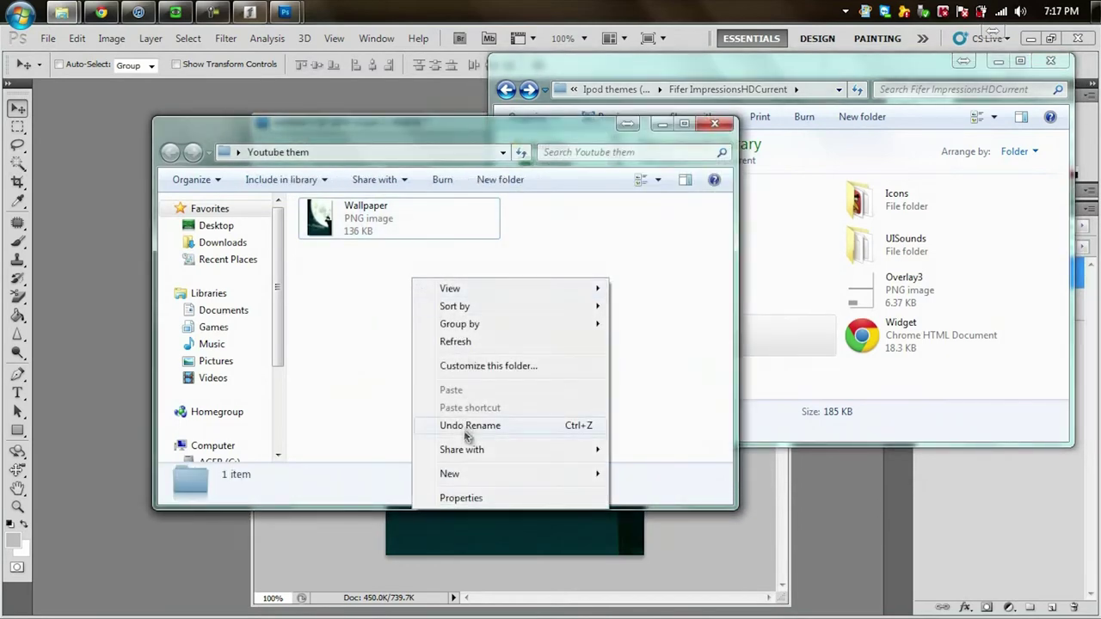
mouse_move(454, 473)
click(659, 308)
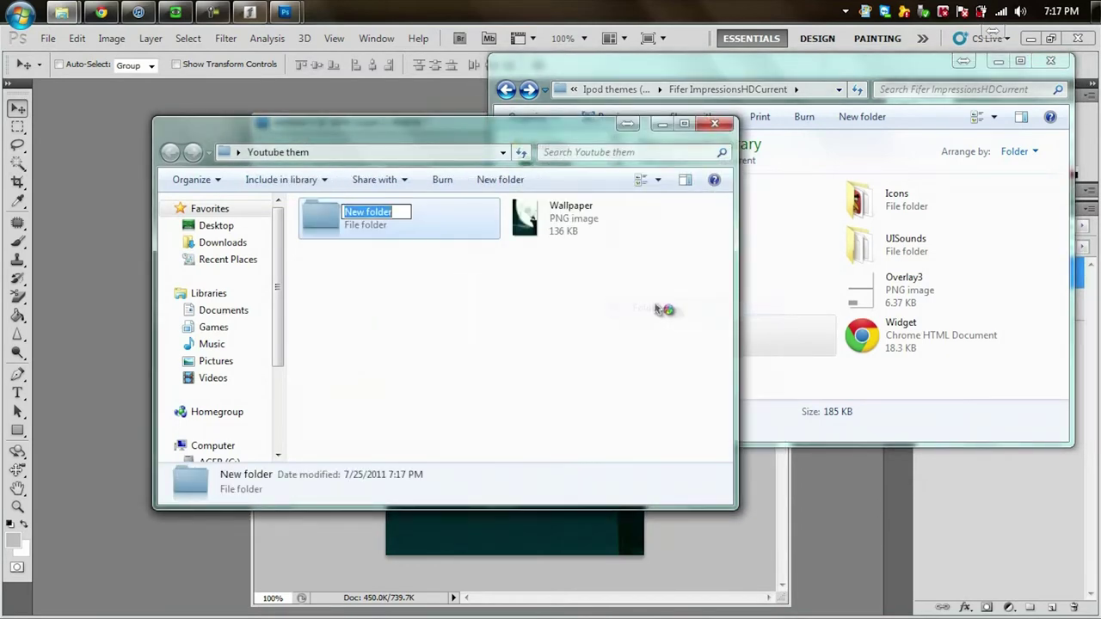
drag(599, 134, 495, 158)
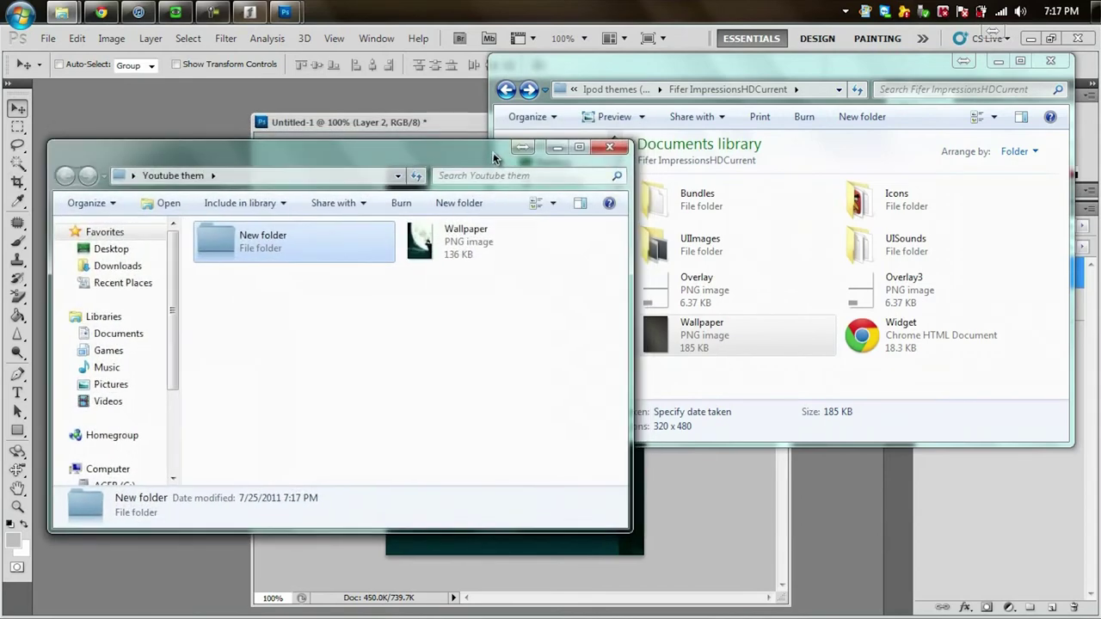
click(275, 239)
text(Bun)
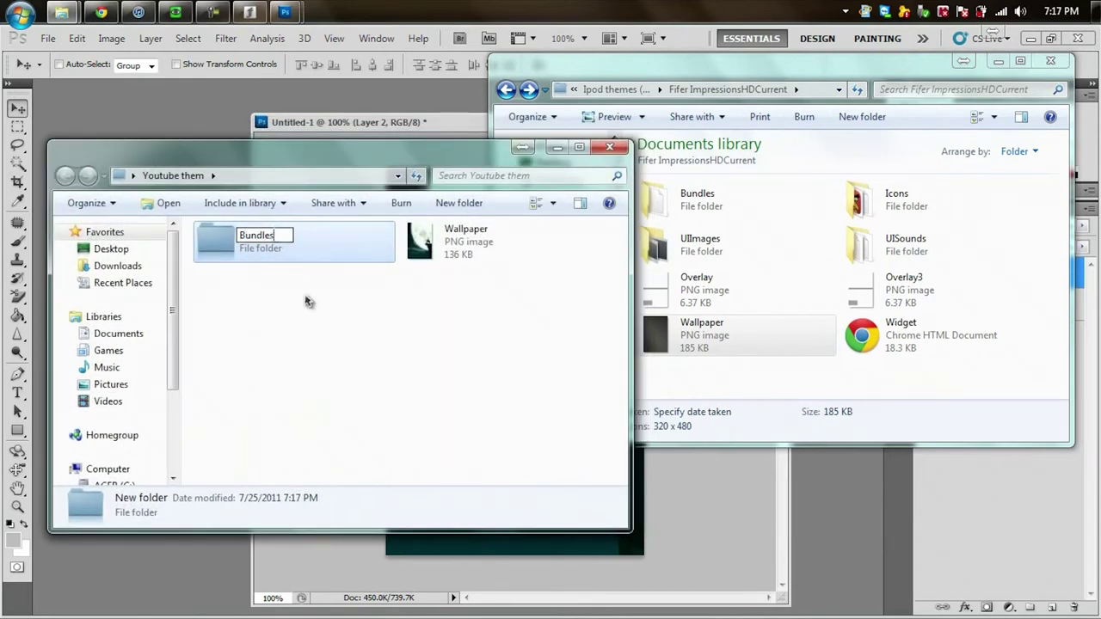
text(dles)
key(Return)
right_click(319, 327)
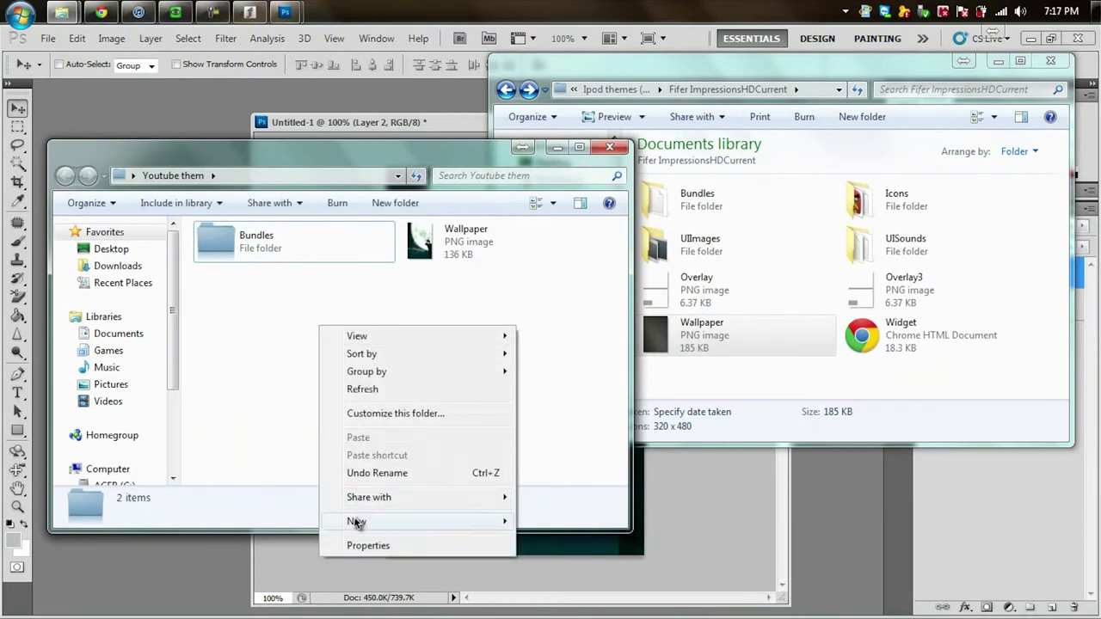
mouse_move(357, 521)
click(550, 354)
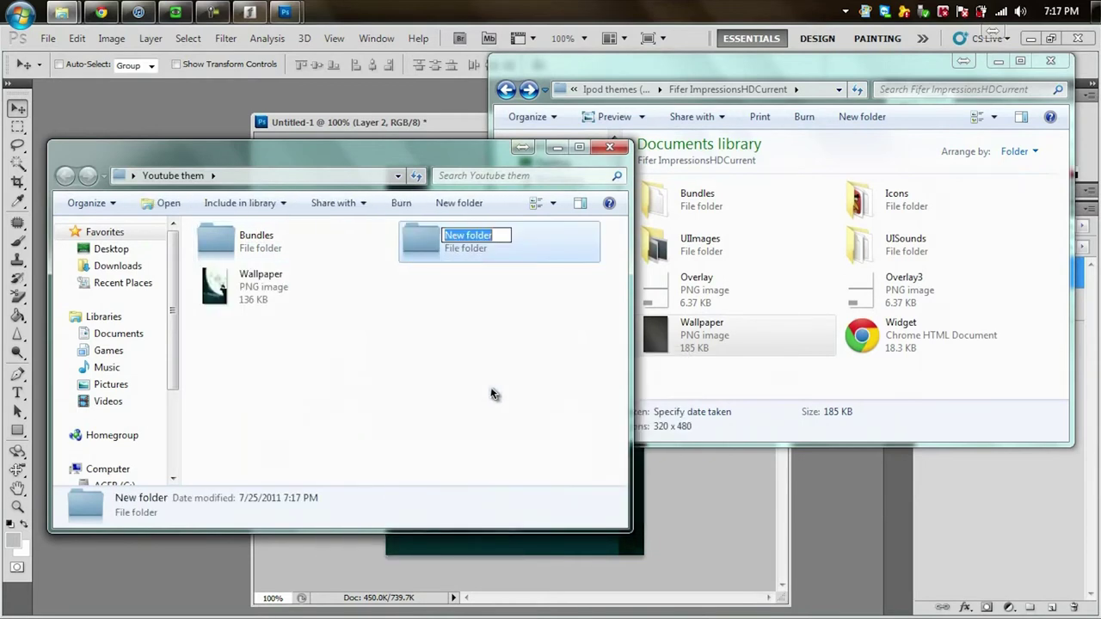
text(I)
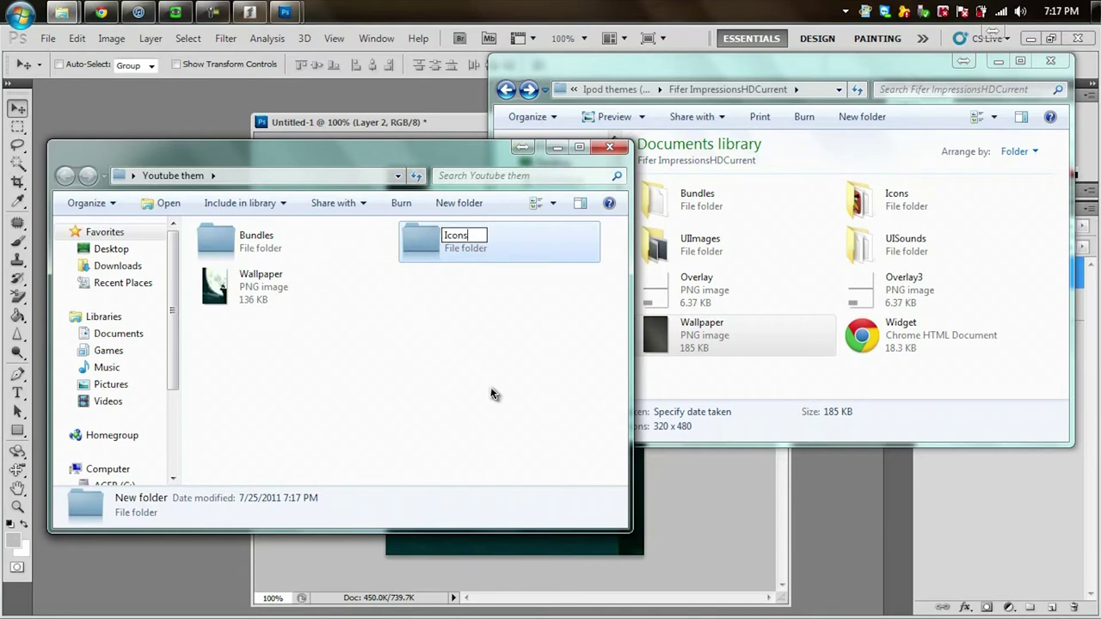
text(cons)
click(493, 394)
Step: Create new folders named UIImages and UISounds in Youtube them
right_click(420, 360)
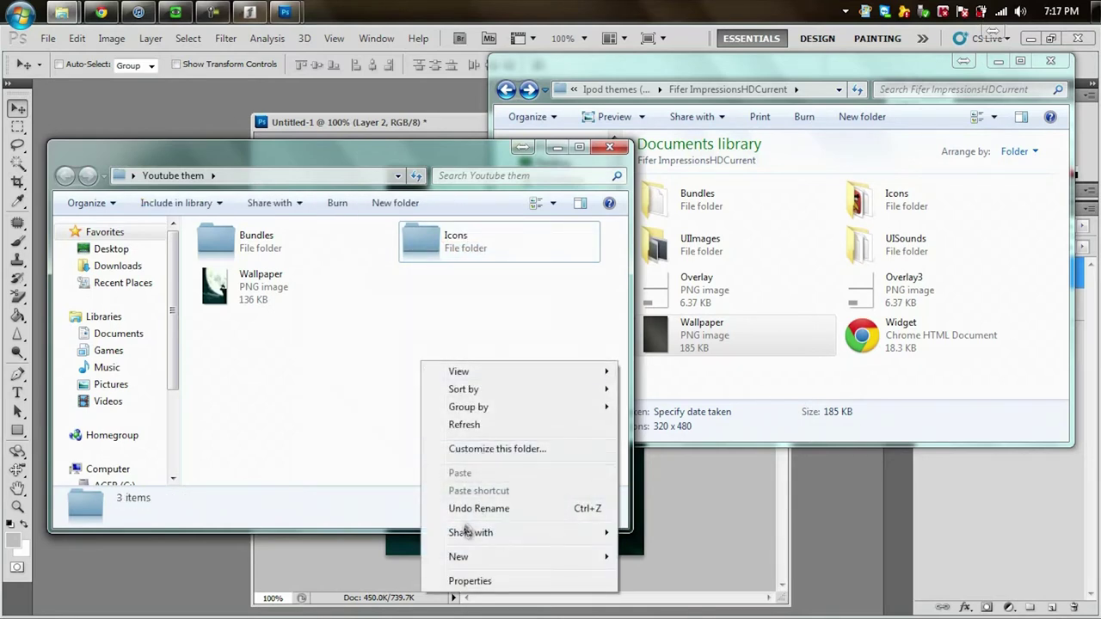
mouse_move(456, 556)
click(658, 389)
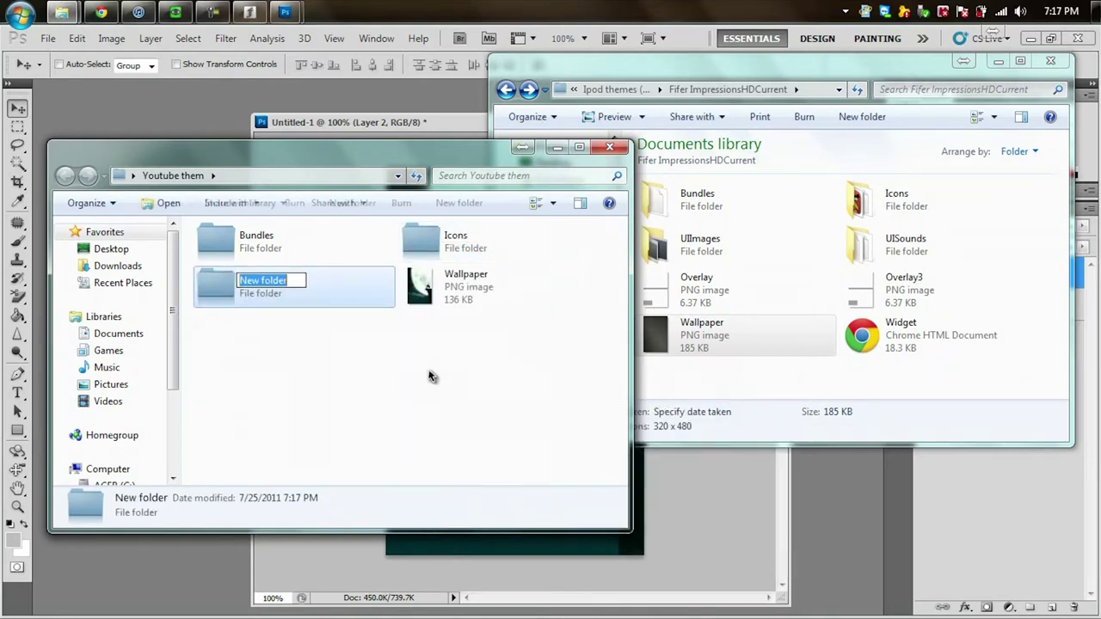
text(UIImages)
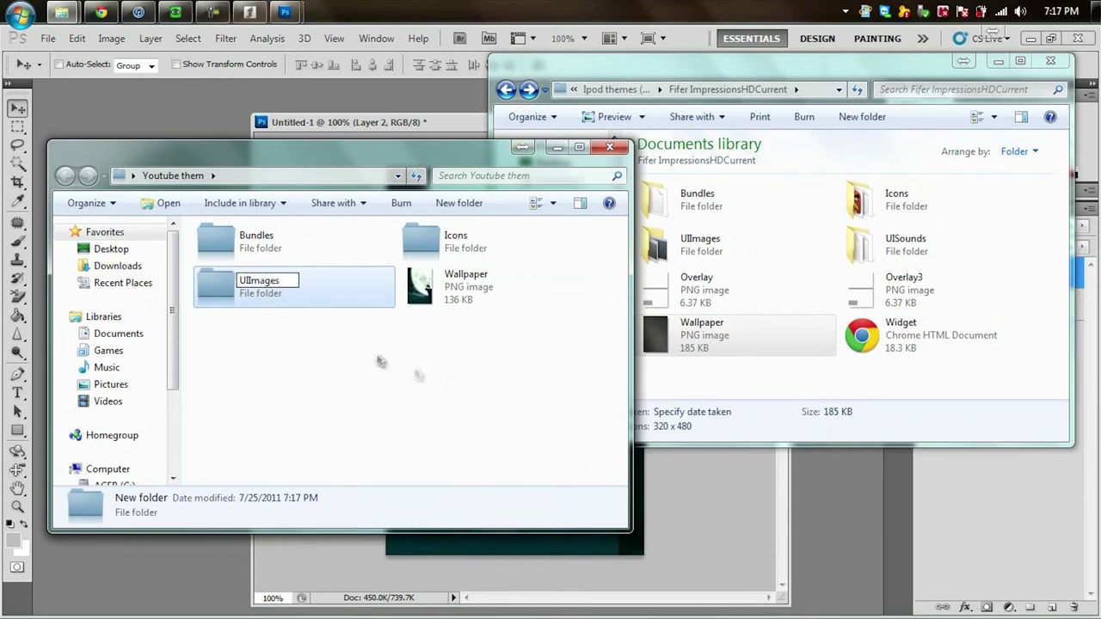
click(376, 358)
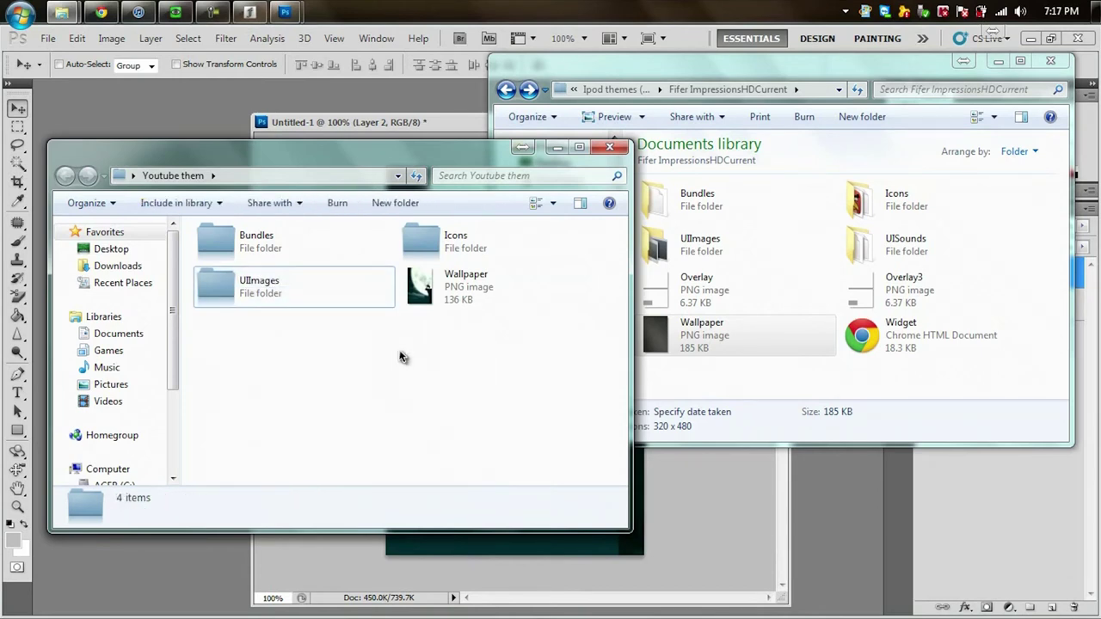
right_click(398, 349)
click(362, 419)
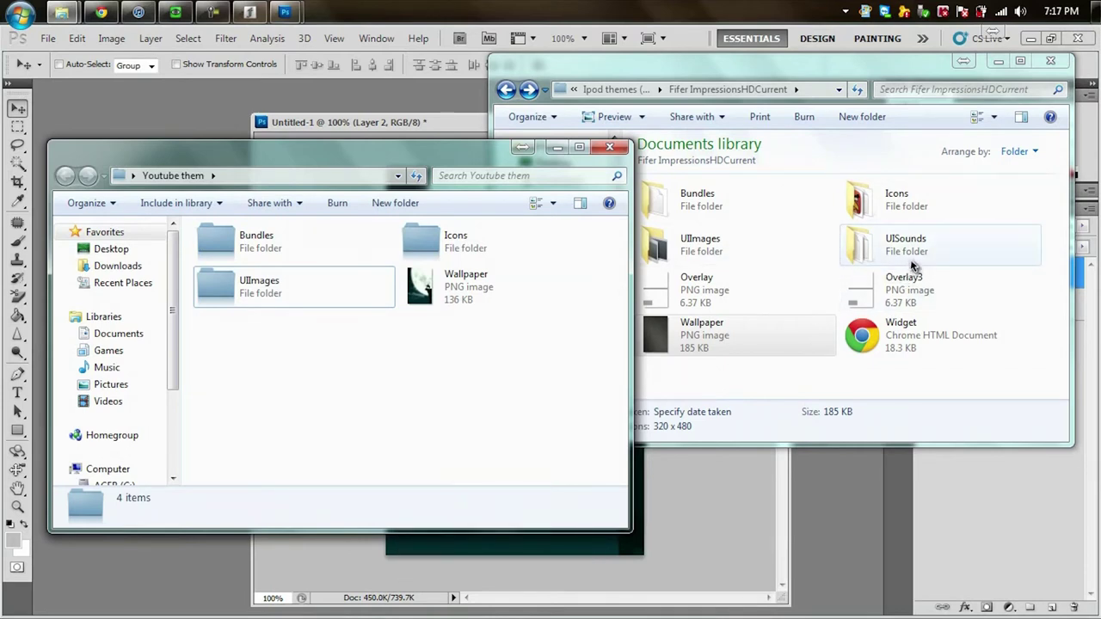
right_click(455, 327)
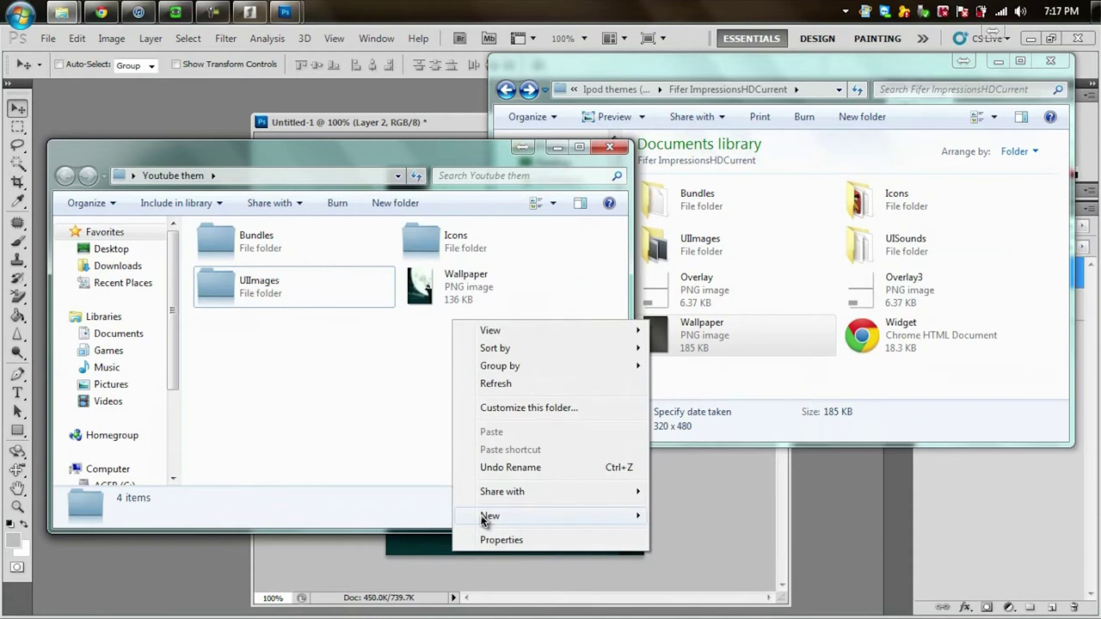
mouse_move(484, 519)
click(696, 353)
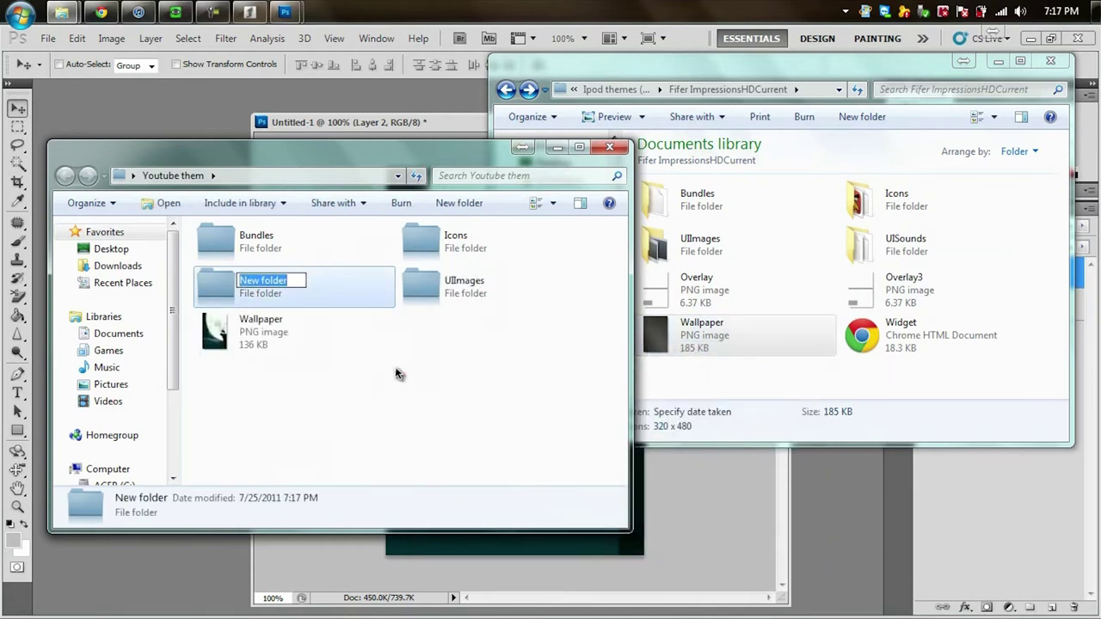
text(UI)
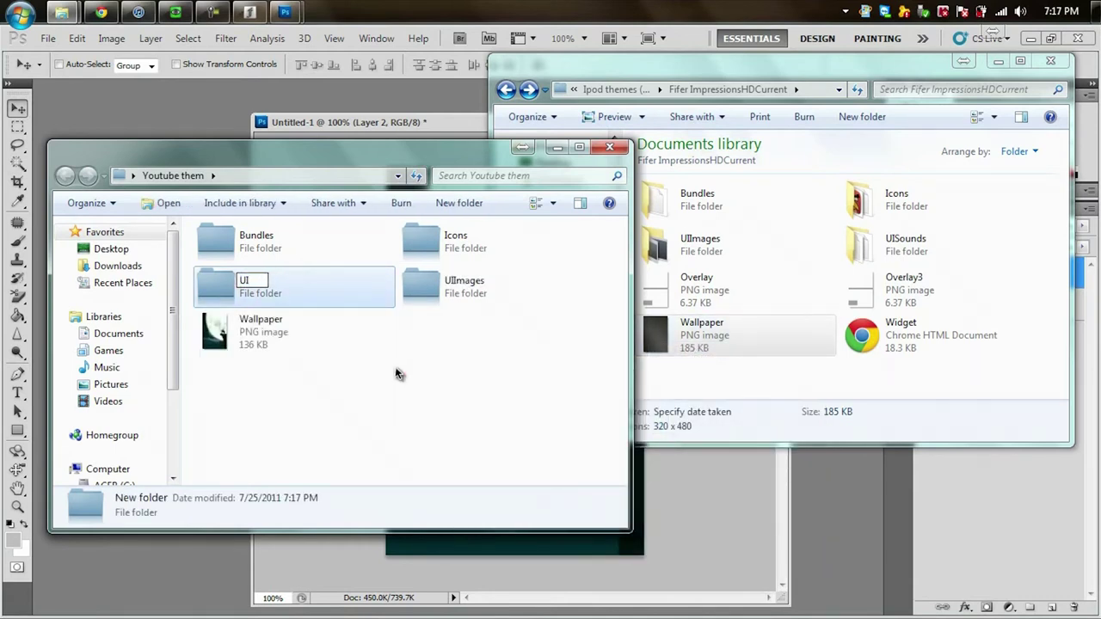
text(Sounds)
click(356, 388)
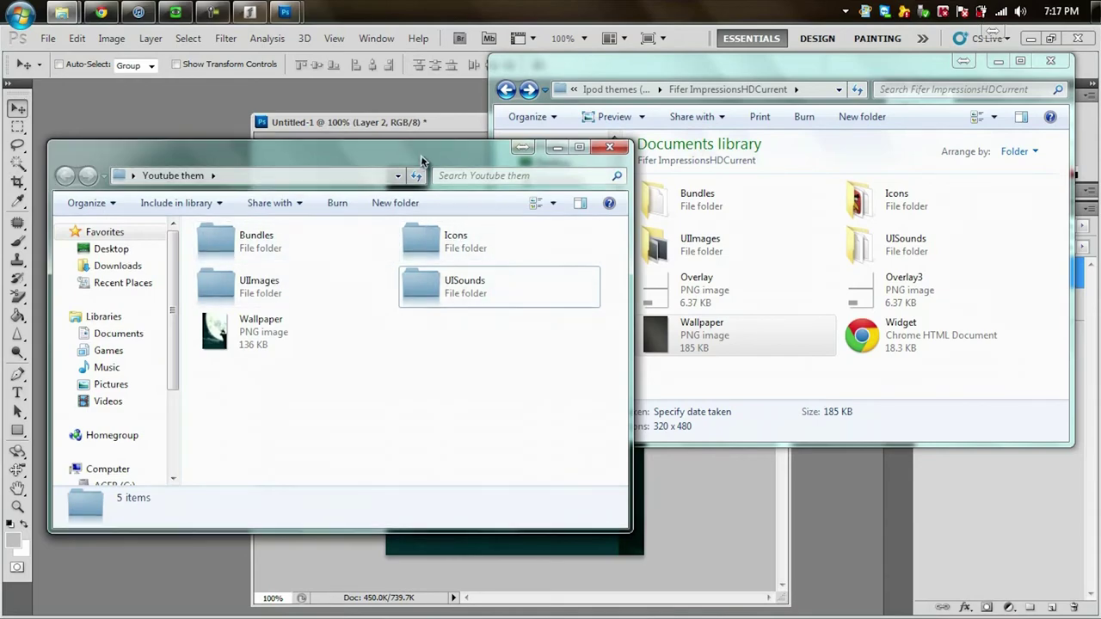
drag(420, 155, 465, 85)
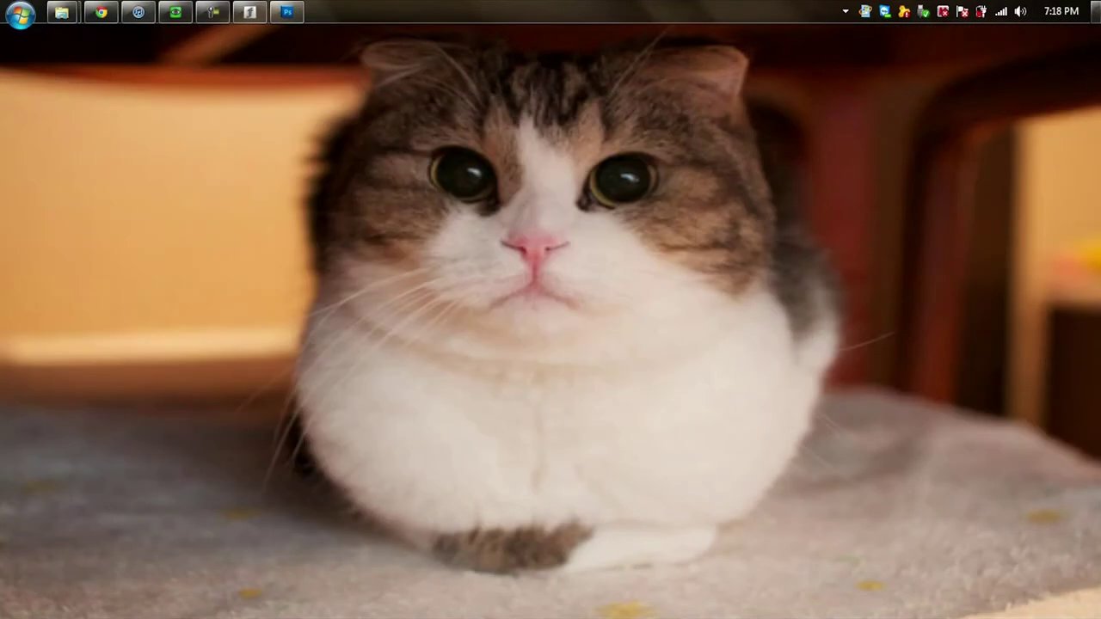
Step: Bring i-FunBox into view and deselect the dBar Mao theme folder
double_click(614, 165)
click(249, 11)
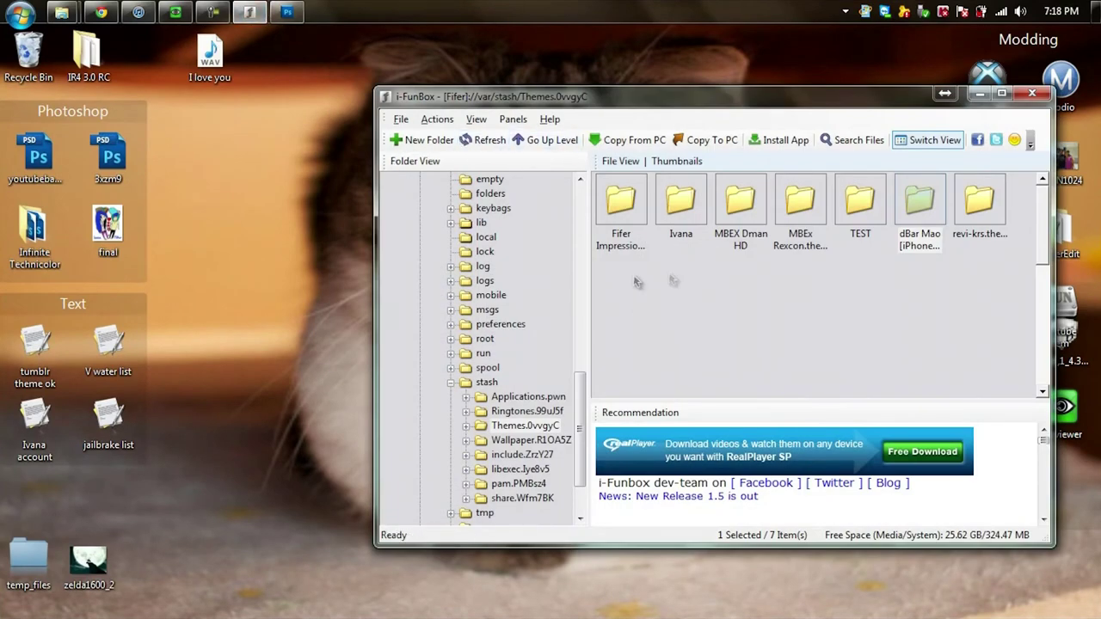
click(696, 295)
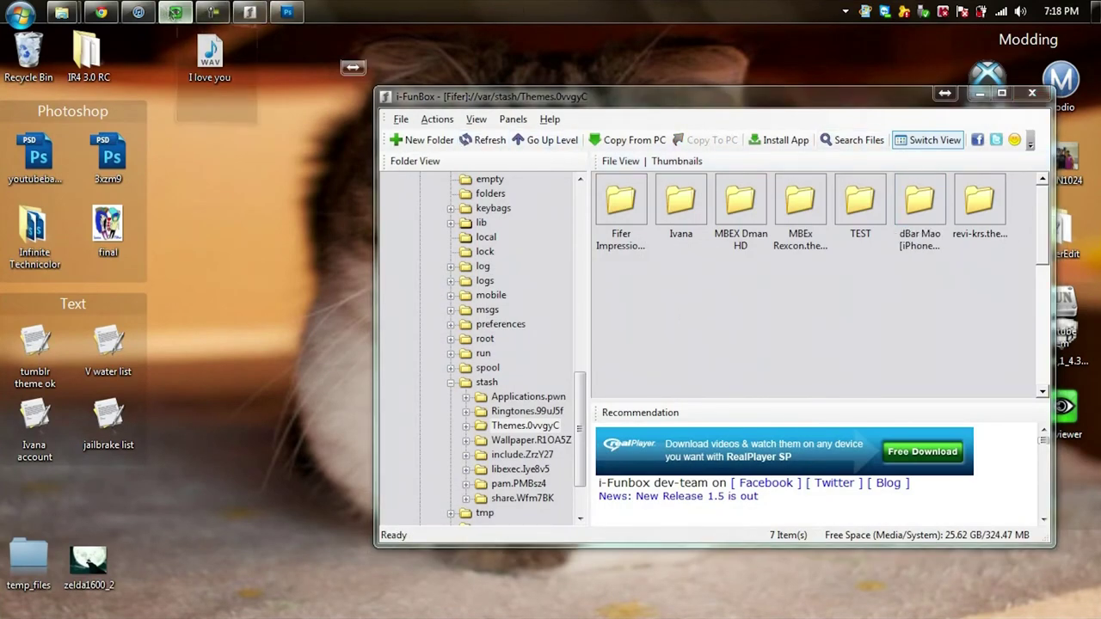
click(175, 12)
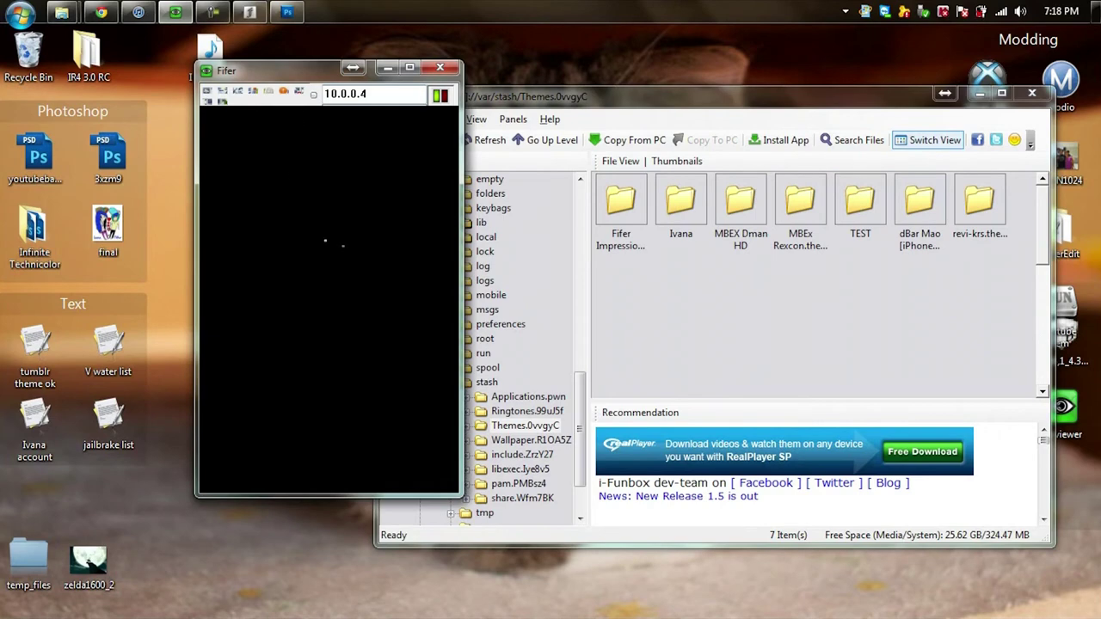
mouse_move(61, 11)
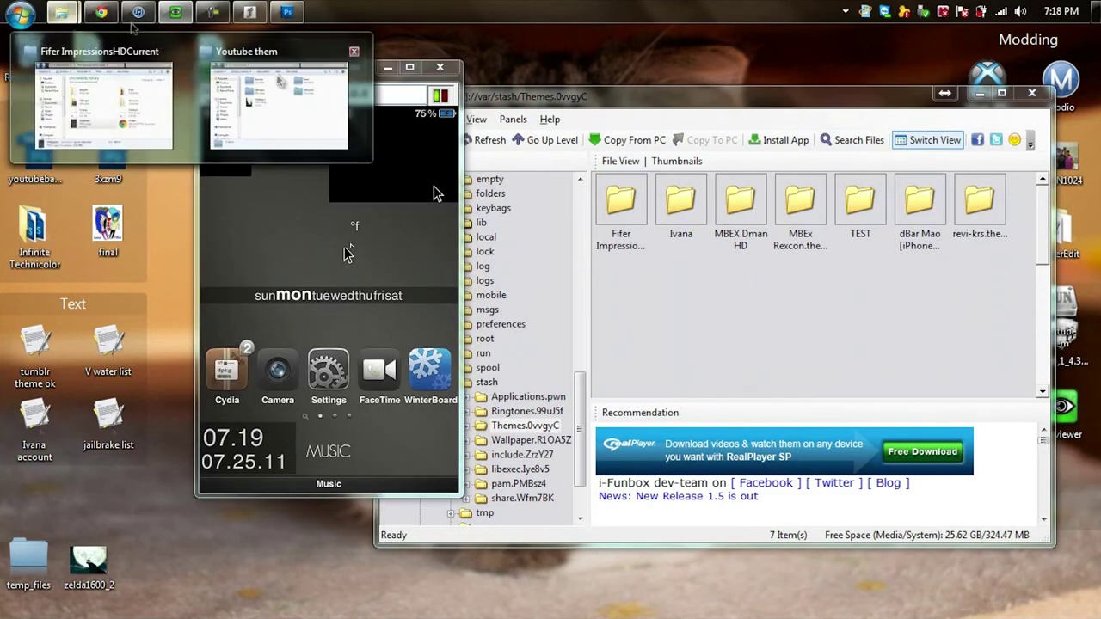
mouse_move(276, 74)
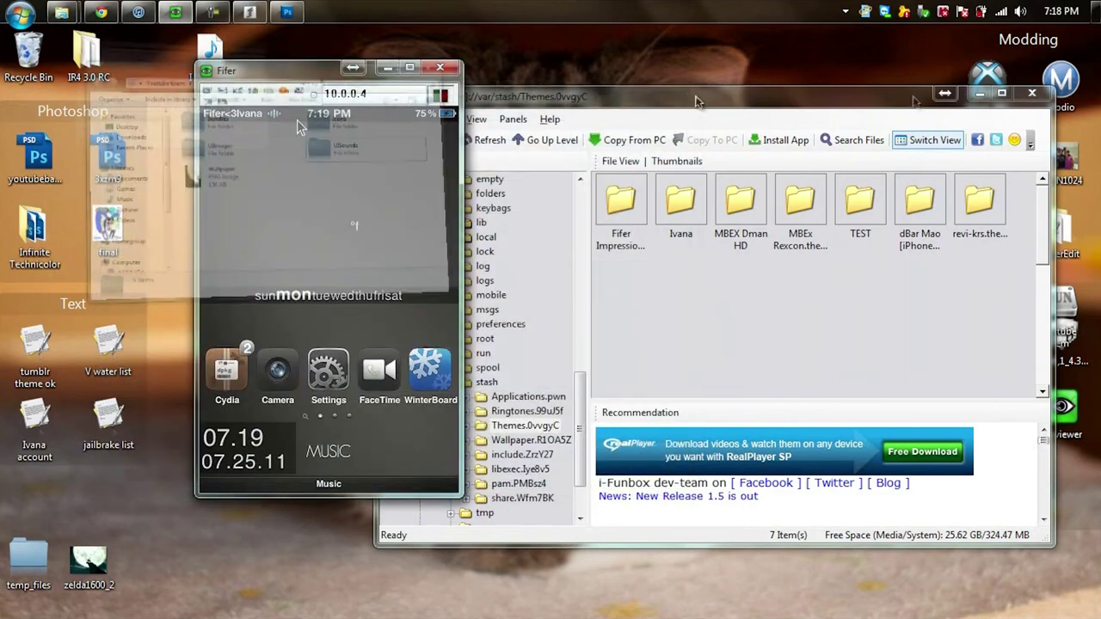
Step: Drag the Youtube them folder from the desktop into the iPod's Themes.0vvgyC folder
click(1097, 10)
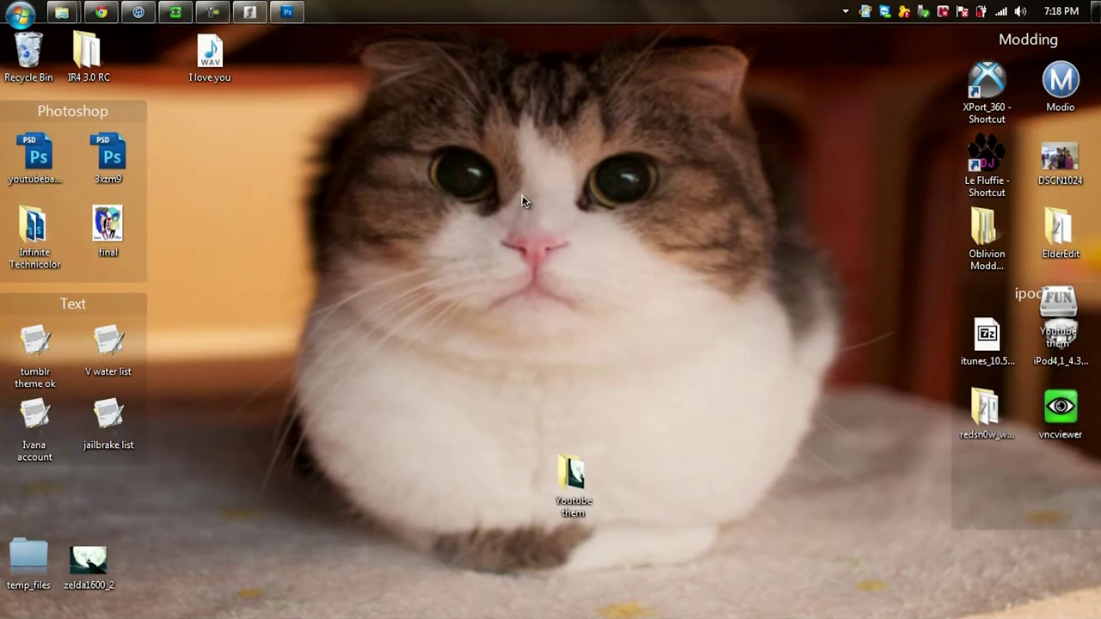
drag(555, 480, 738, 349)
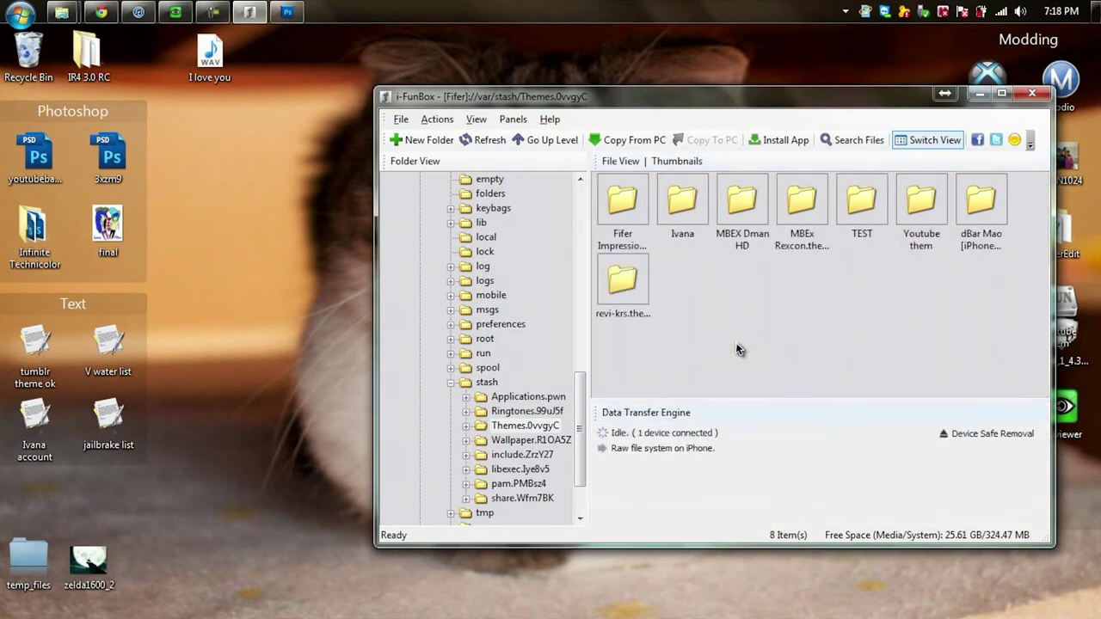
click(926, 215)
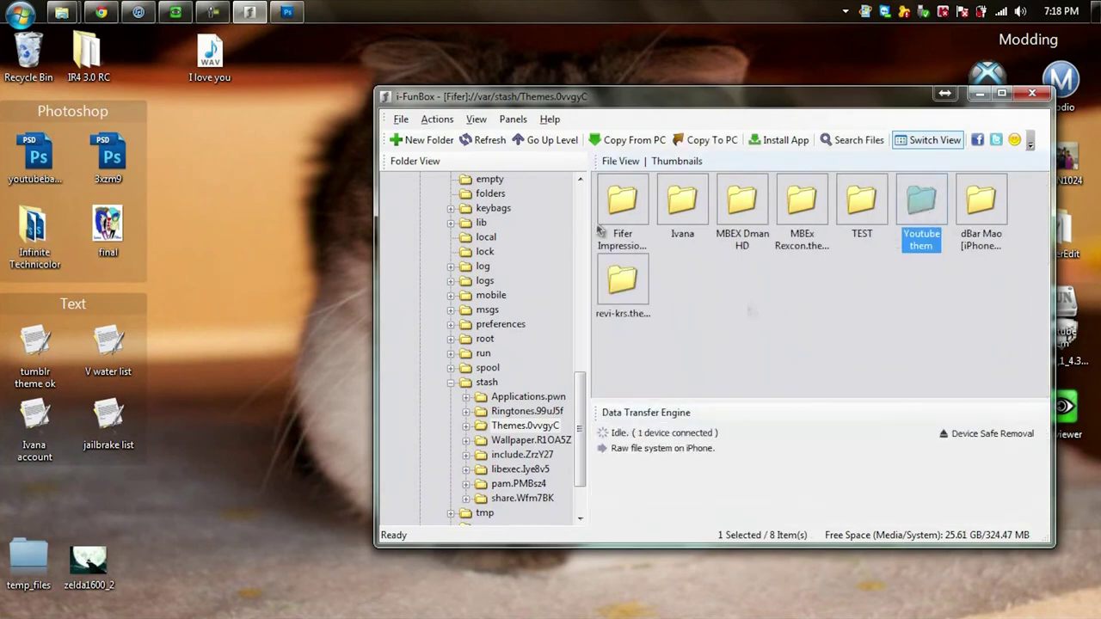
click(175, 12)
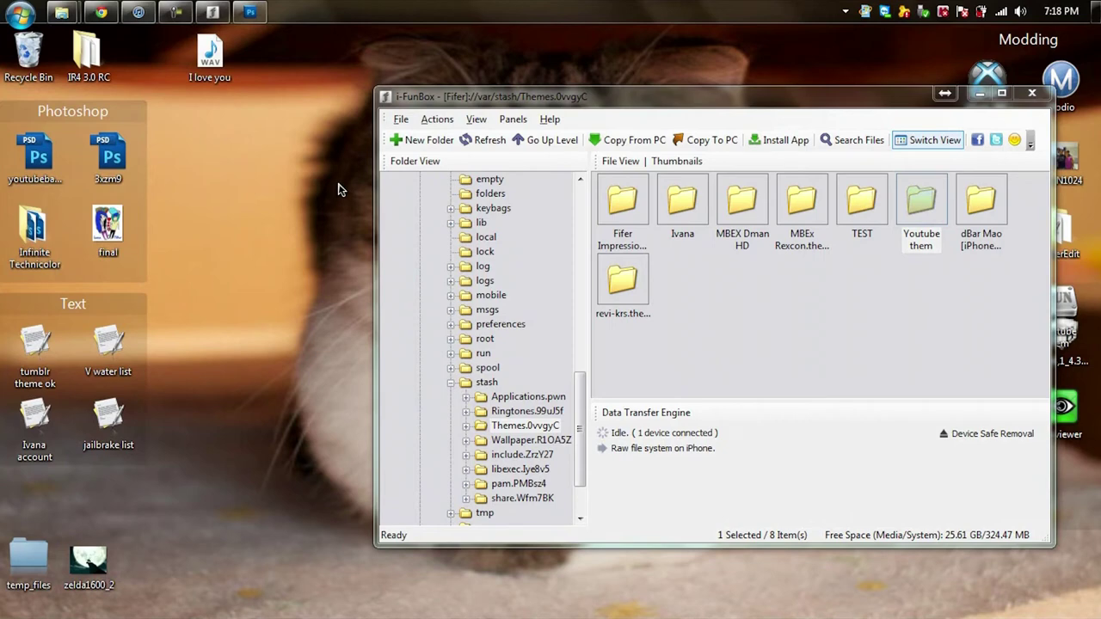
Step: Copy Youtube them from i-FunBox onto the desktop, first in the ipod icon group
drag(754, 106, 639, 87)
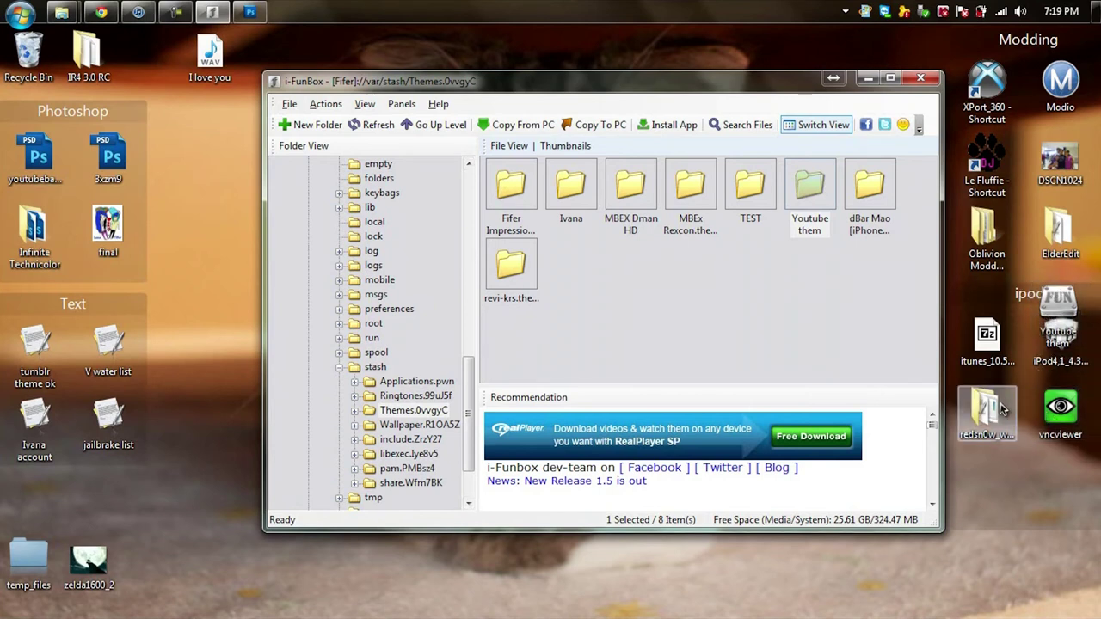
drag(1002, 412, 1059, 420)
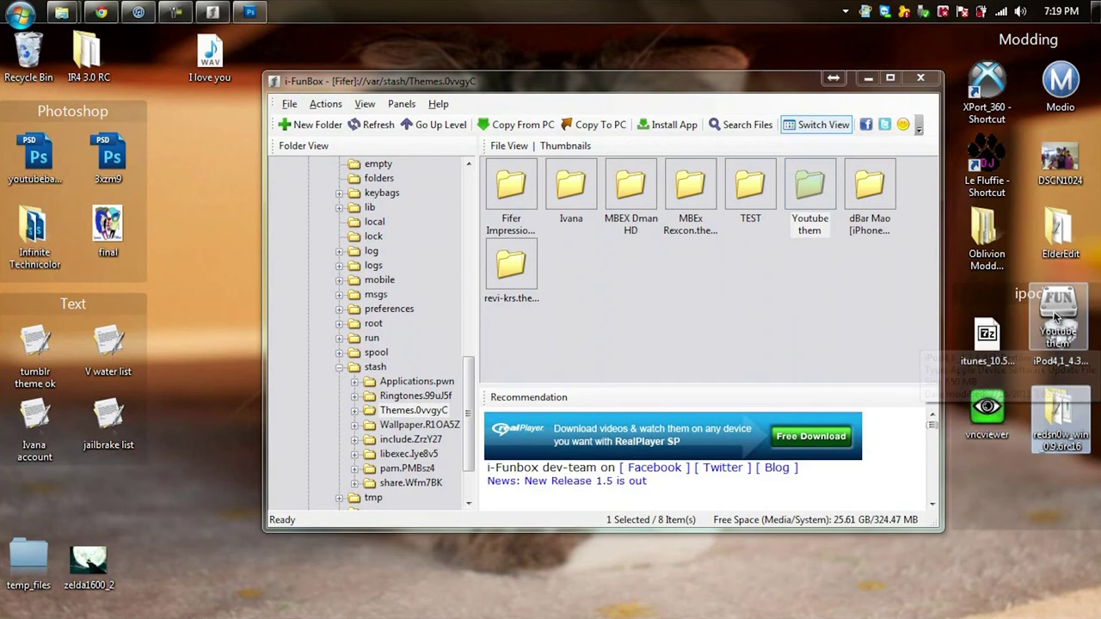
drag(1056, 318, 1025, 335)
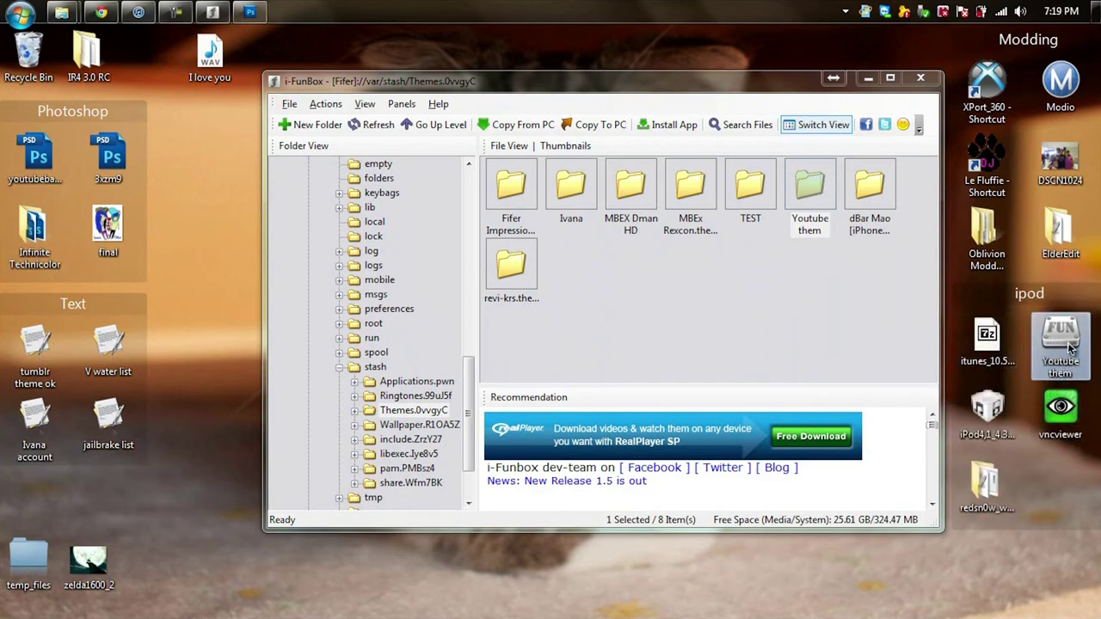
drag(1069, 346, 961, 338)
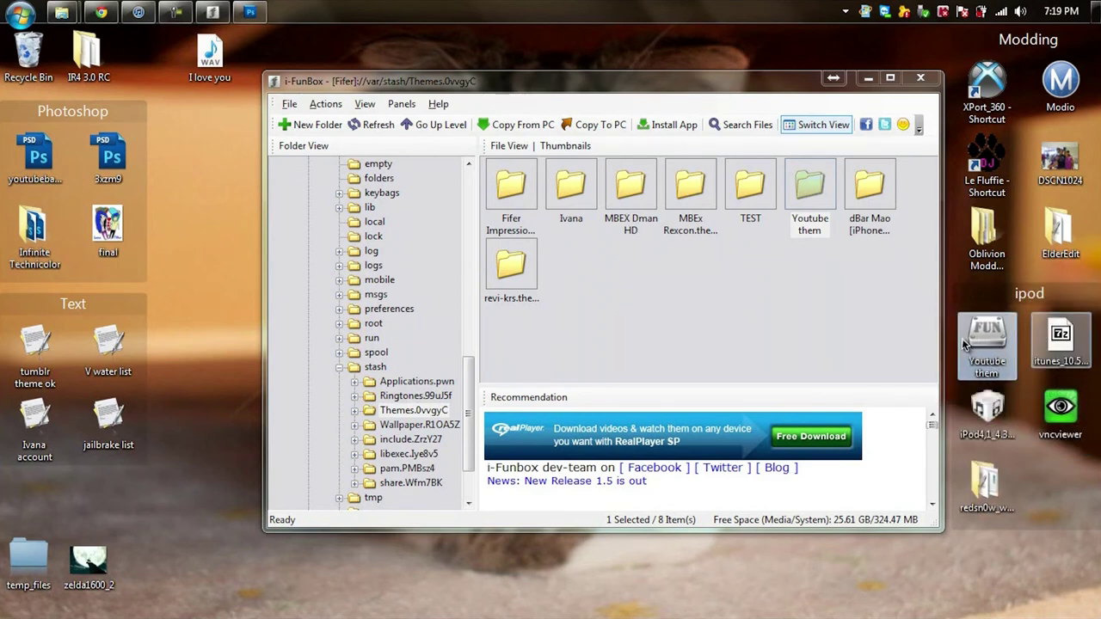
double_click(1062, 413)
Step: Connect VNC Viewer to 10.0.0.4 at 50 viewer scale and move the window left
click(660, 251)
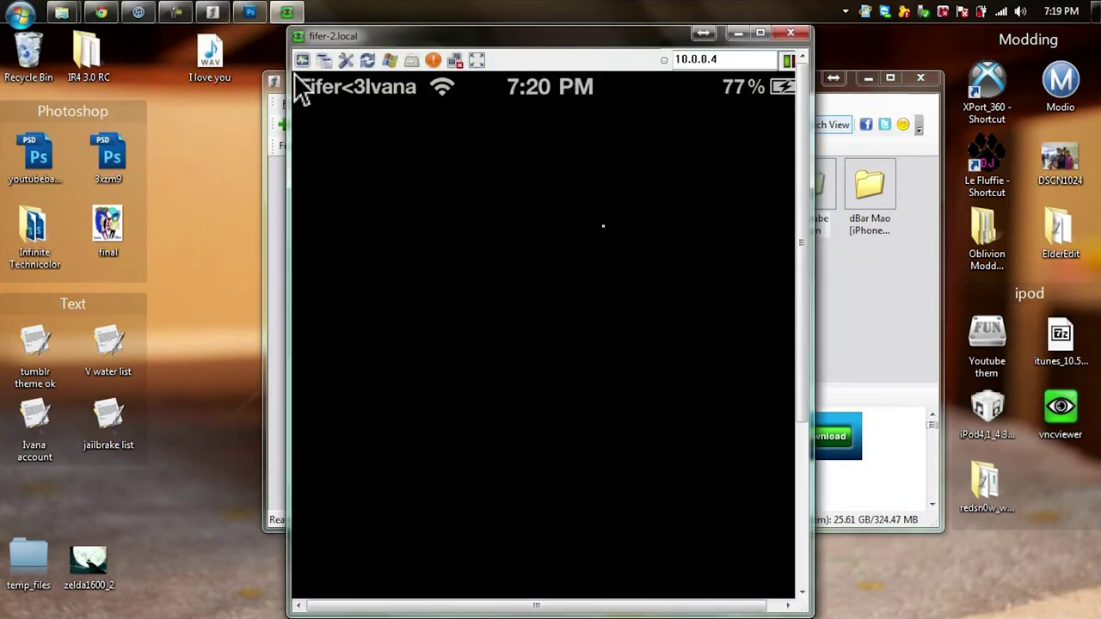
click(345, 60)
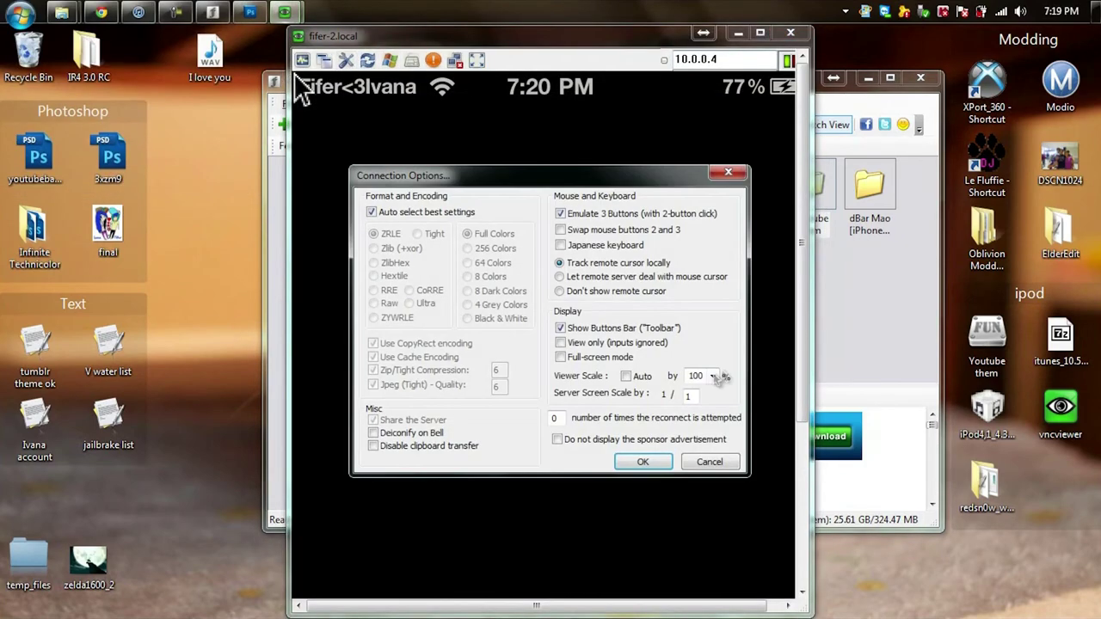
click(712, 376)
click(693, 402)
click(642, 462)
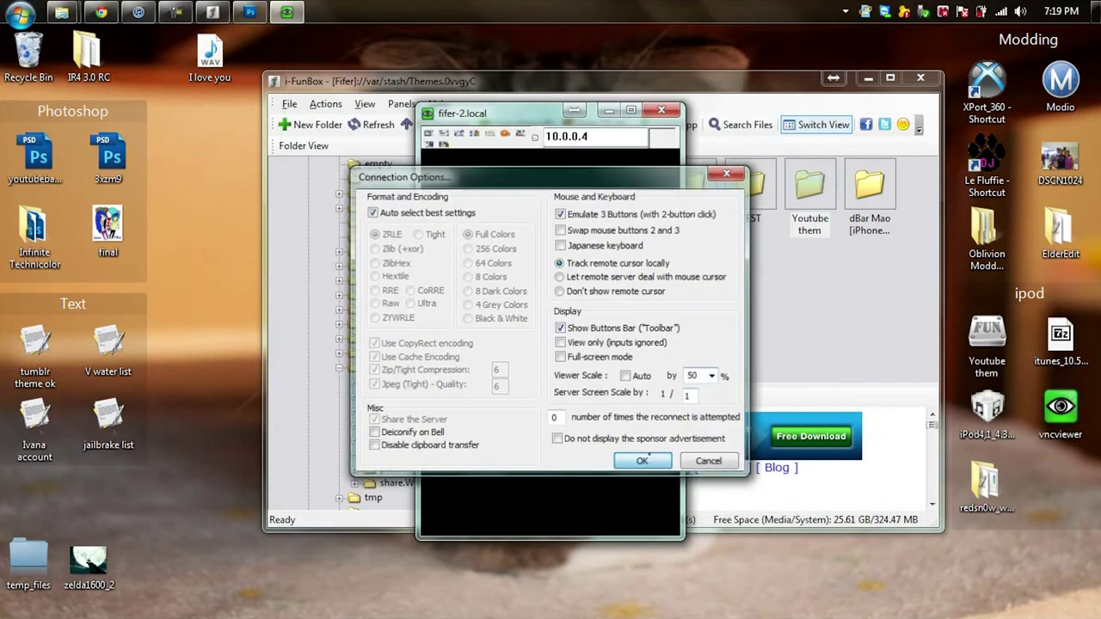
drag(539, 117, 350, 103)
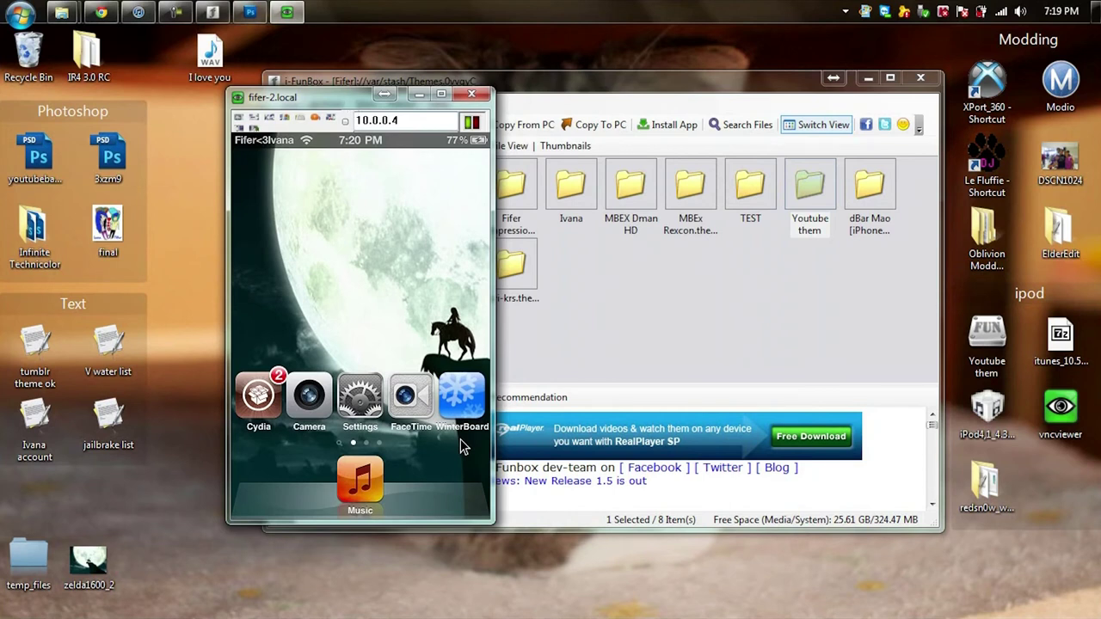
drag(412, 319, 408, 325)
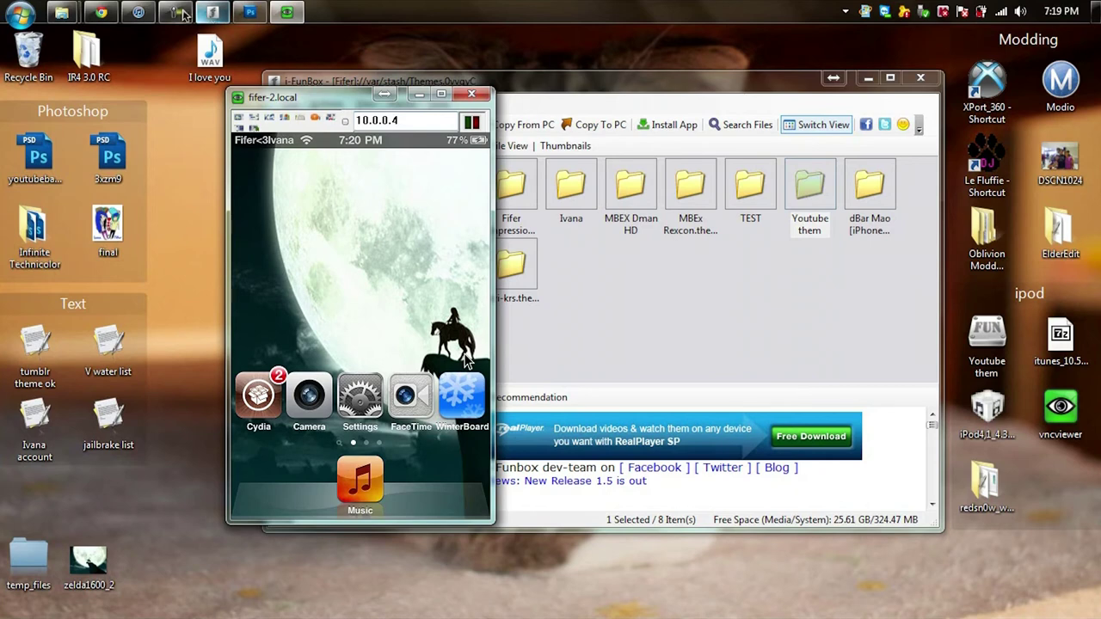
mouse_move(73, 16)
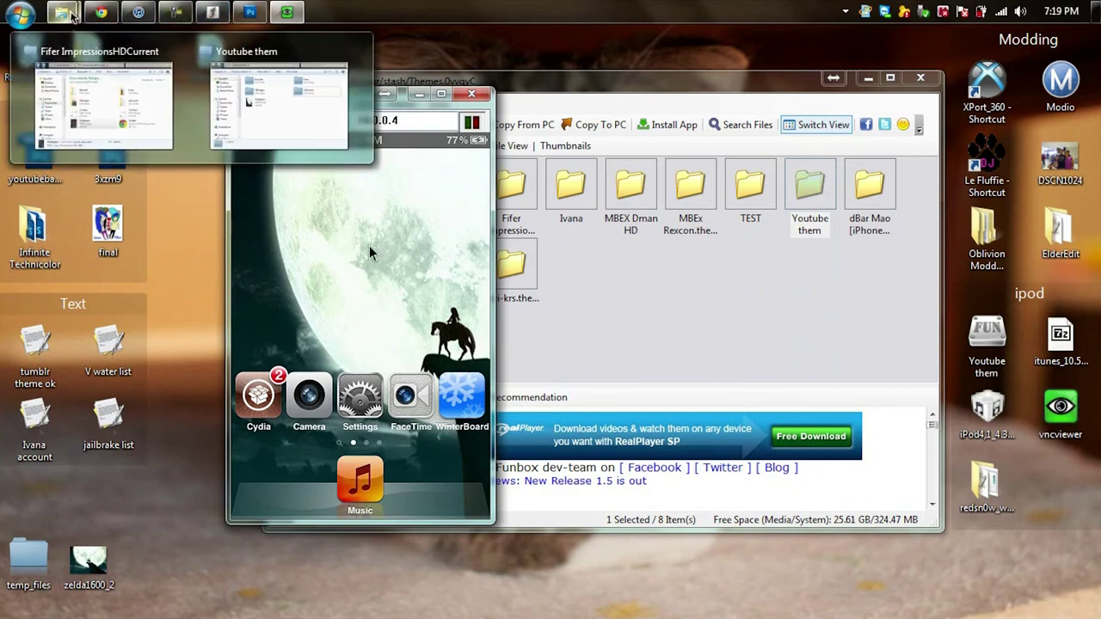
Step: Compare the Youtube them and Fifer ImpressionsHDCurrent folder windows, then return to i-FunBox
click(101, 76)
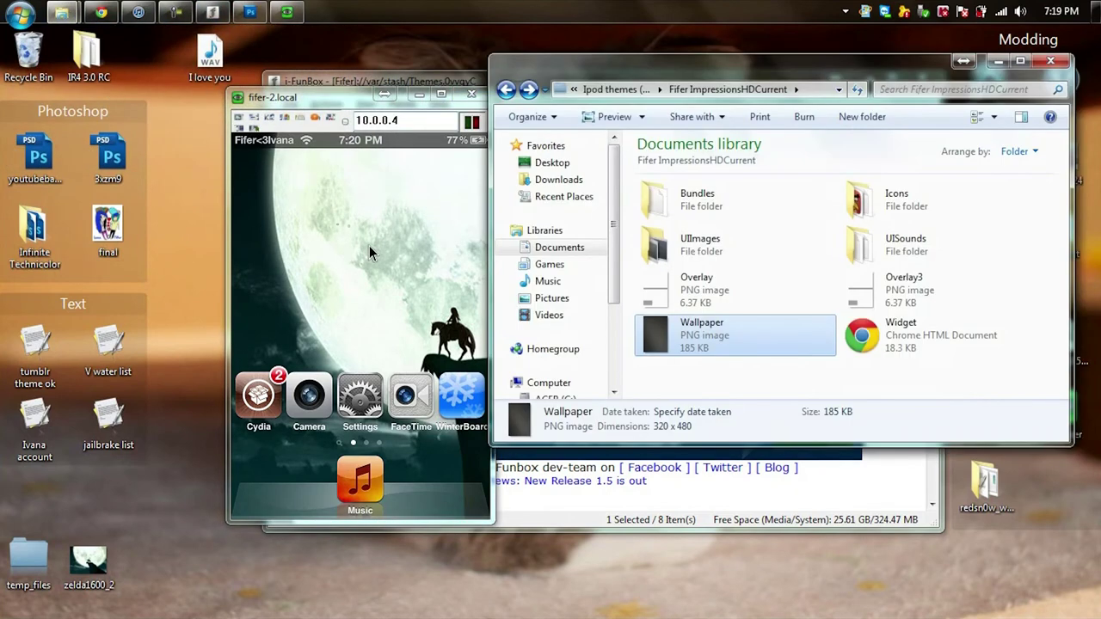
mouse_move(62, 12)
click(274, 98)
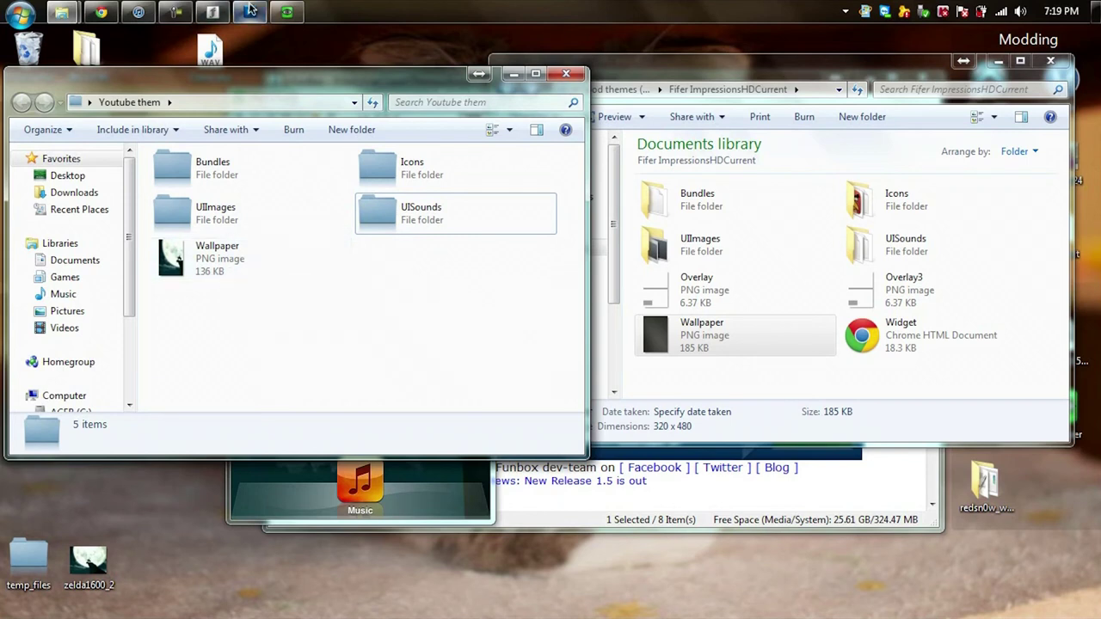
mouse_move(250, 10)
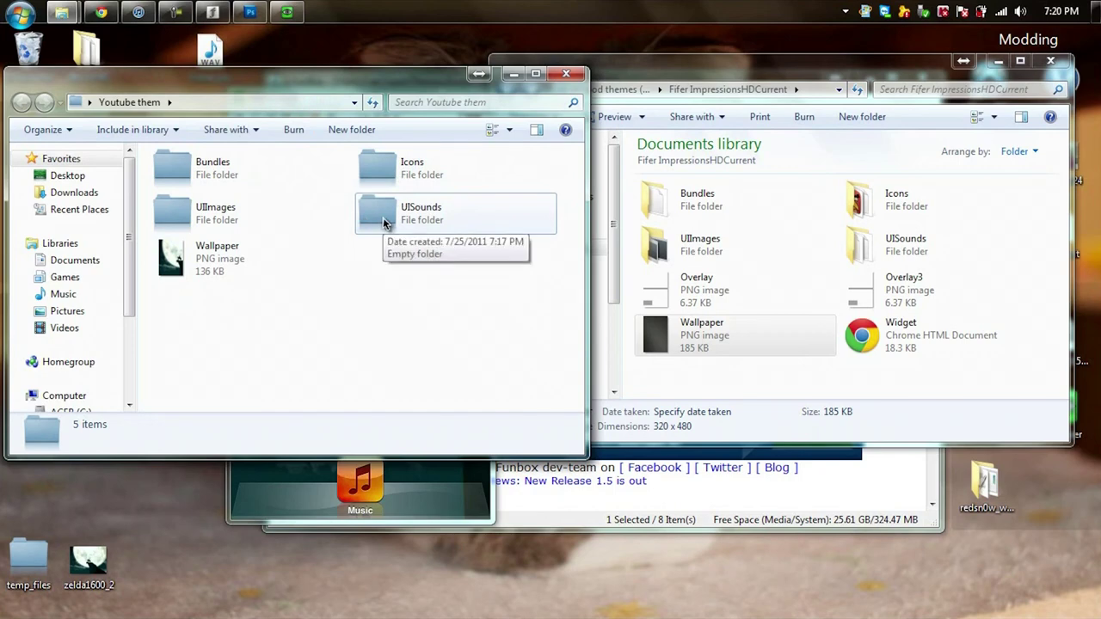
click(671, 76)
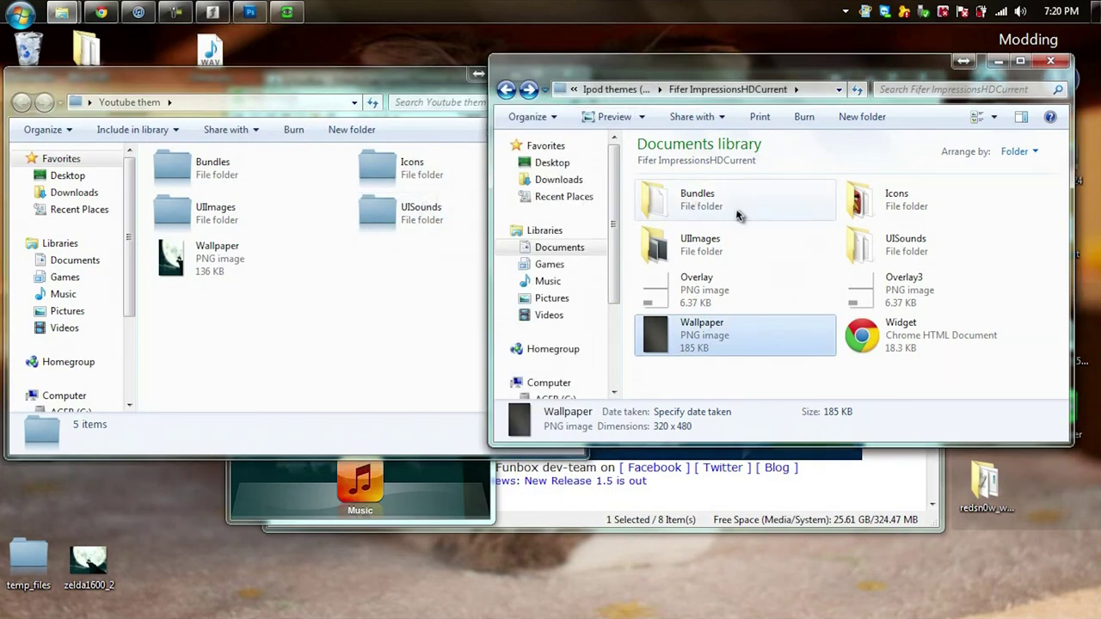
click(1051, 61)
click(602, 81)
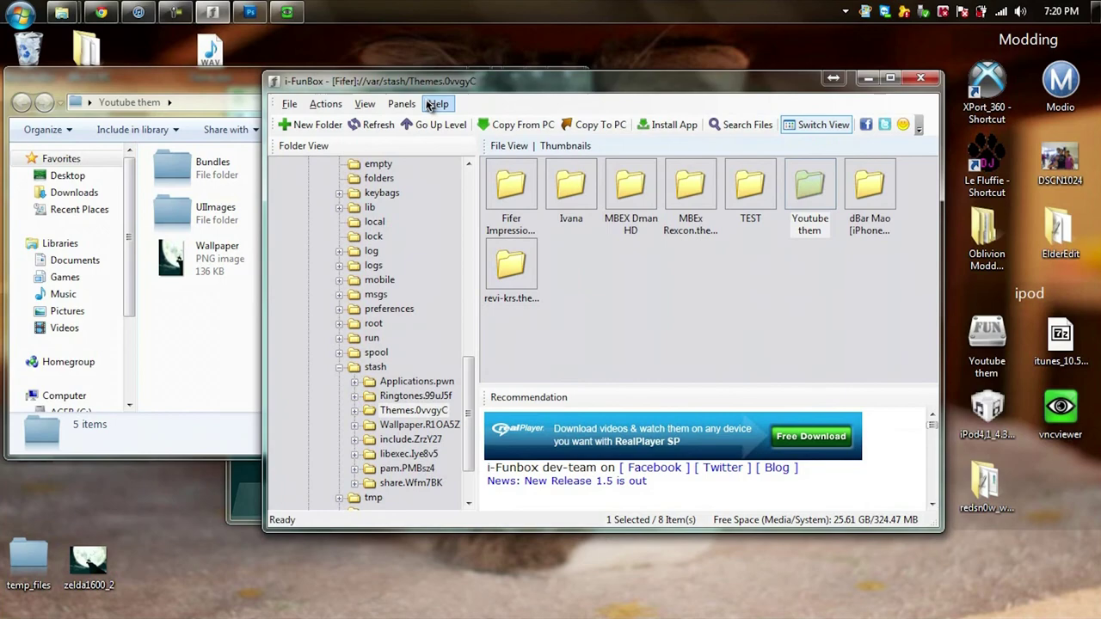
Step: Minimize the Youtube them folder window and the iPod screen window
click(237, 81)
click(529, 90)
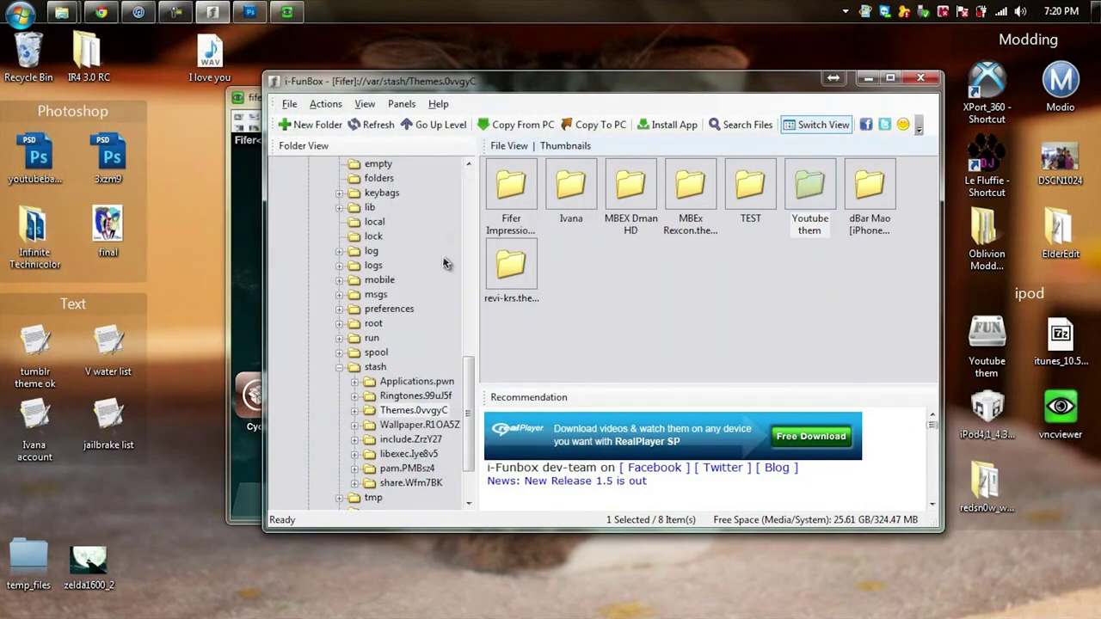
click(246, 96)
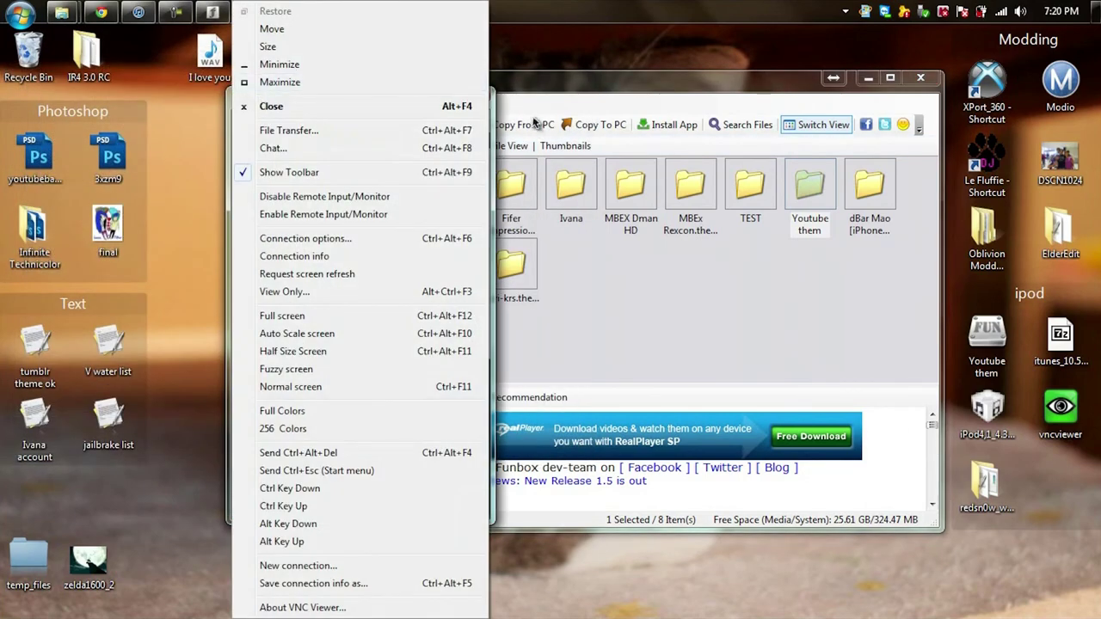
click(533, 123)
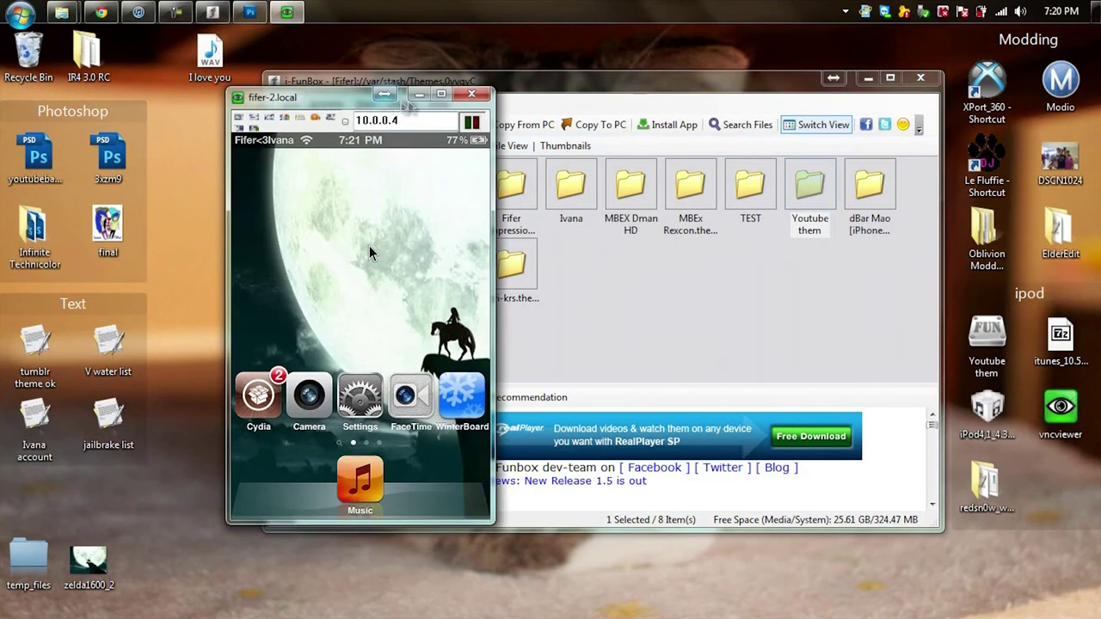
click(419, 93)
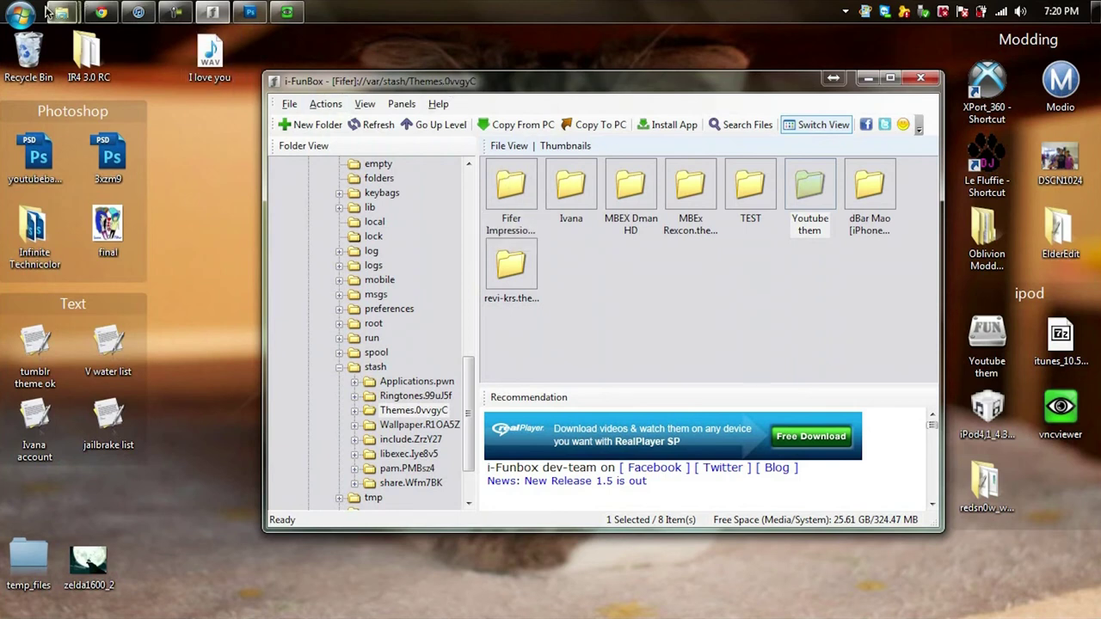
Step: Return to Ipod themes (HD), drag Fifer ImpressionsHDCurrent over i-FunBox, then minimize Explorer
key(alt+Tab)
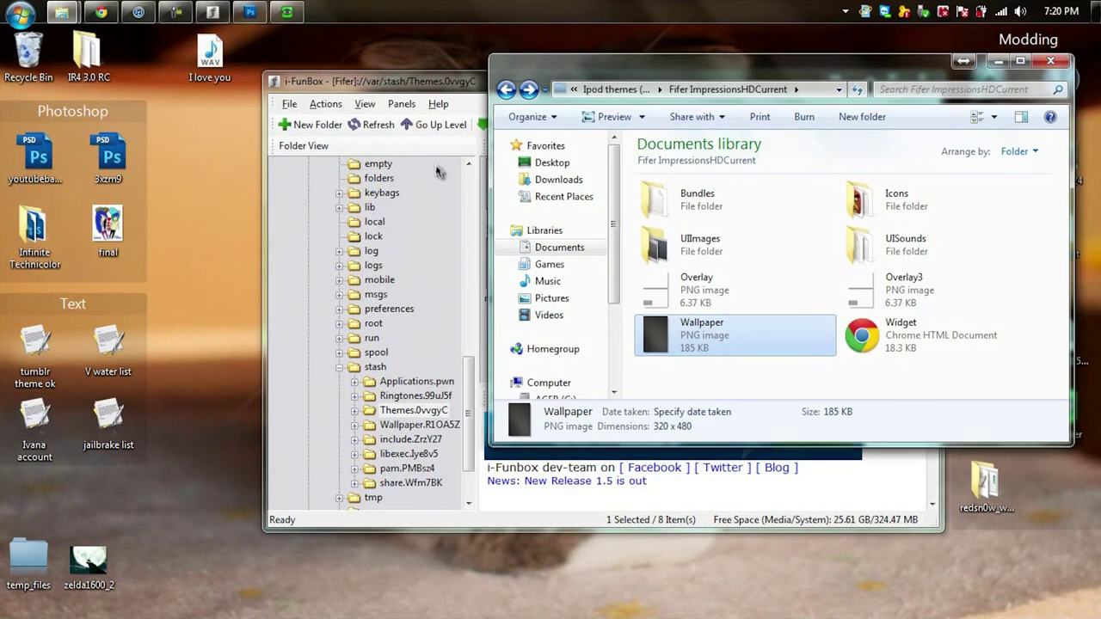
click(506, 89)
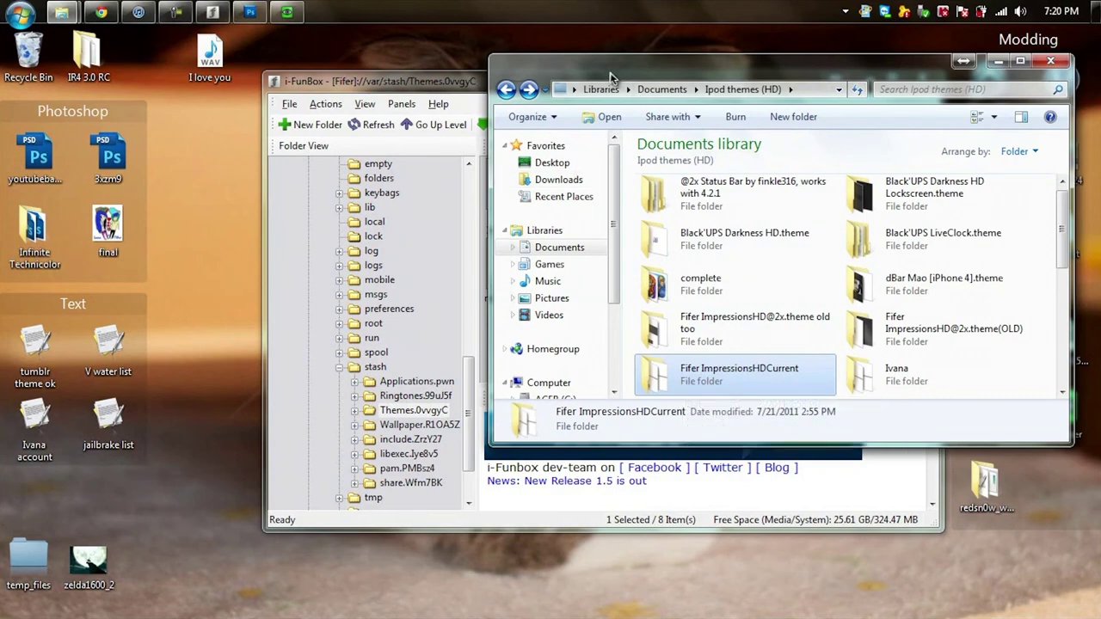
drag(610, 72, 801, 103)
mouse_move(873, 409)
mouse_down()
mouse_move(638, 331)
mouse_move(886, 336)
mouse_move(877, 400)
mouse_up()
drag(995, 102, 795, 91)
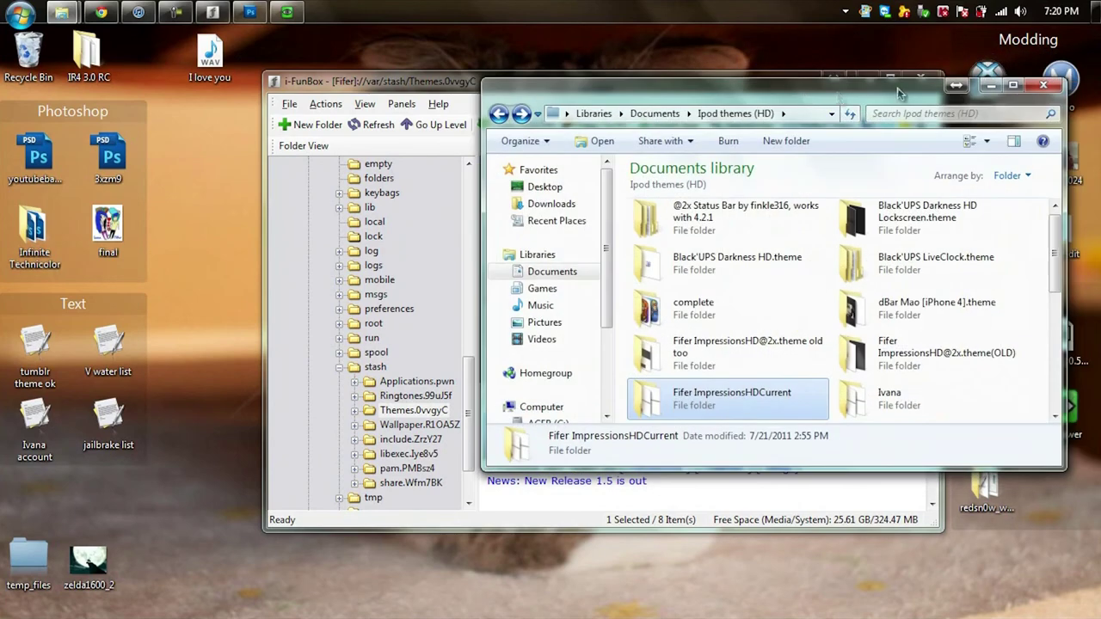
click(962, 79)
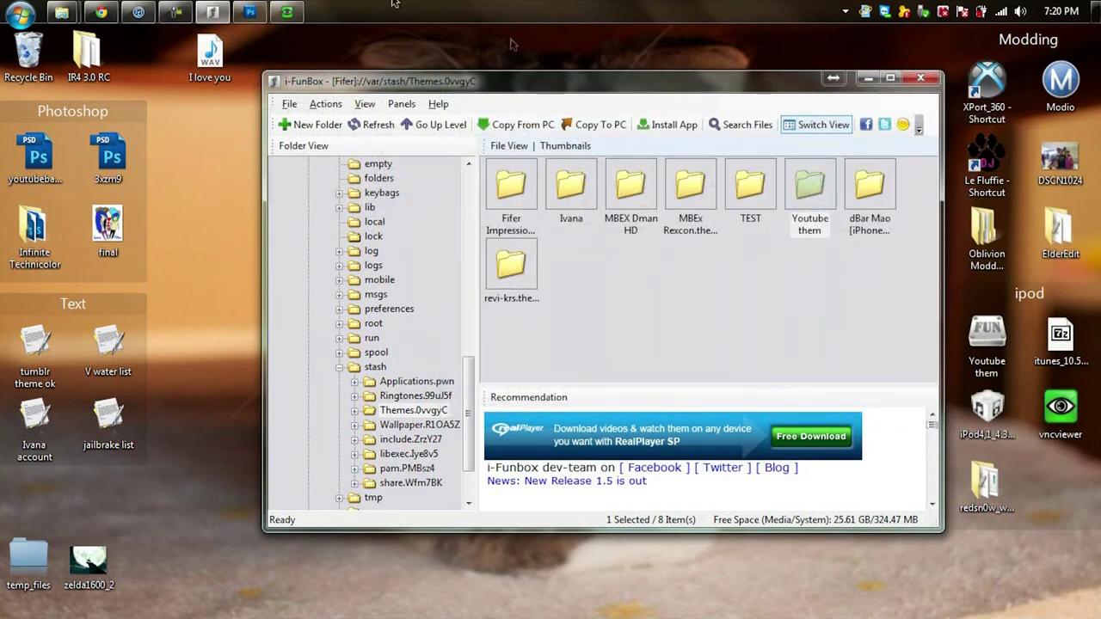
click(287, 10)
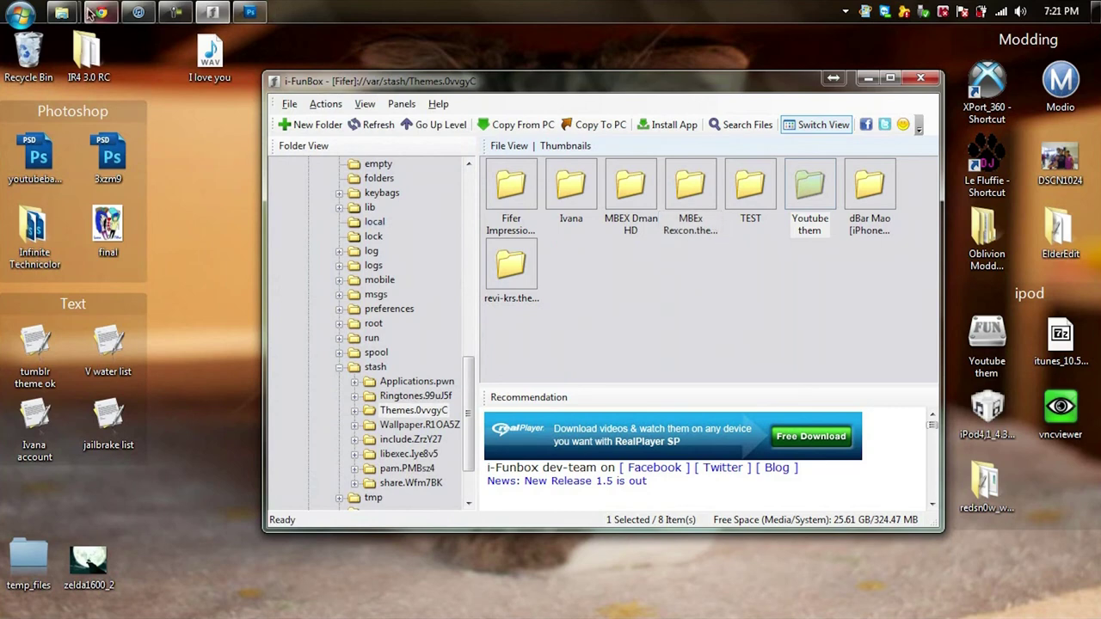
Step: Check the empty UISounds folder in Youtube them, then minimize Explorer and i-FunBox
mouse_move(67, 7)
click(215, 79)
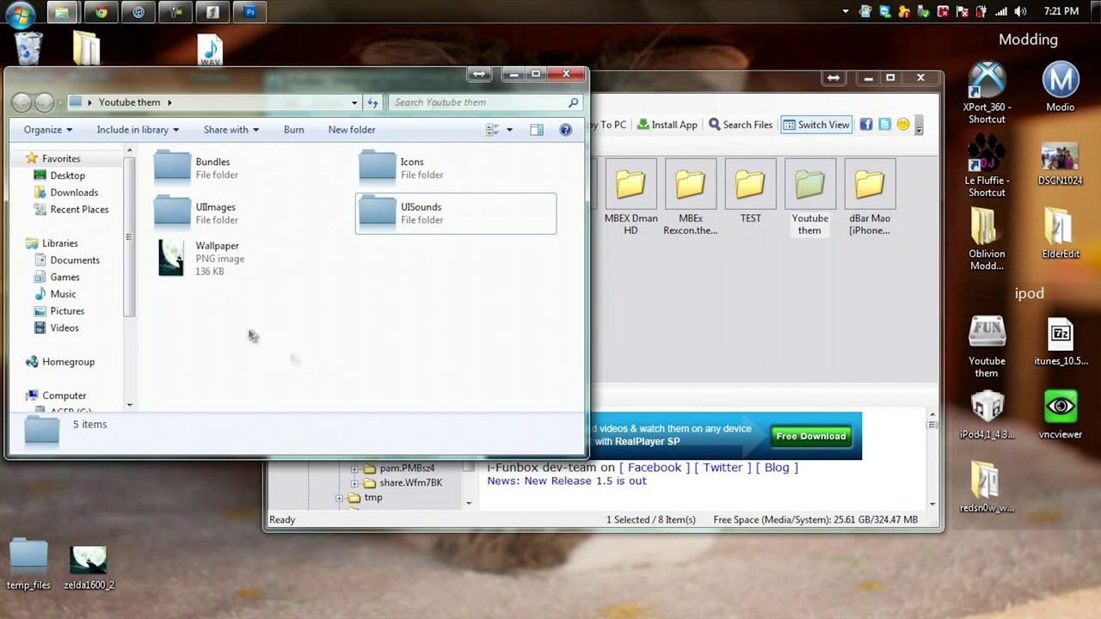
click(415, 229)
click(411, 250)
click(513, 76)
click(868, 77)
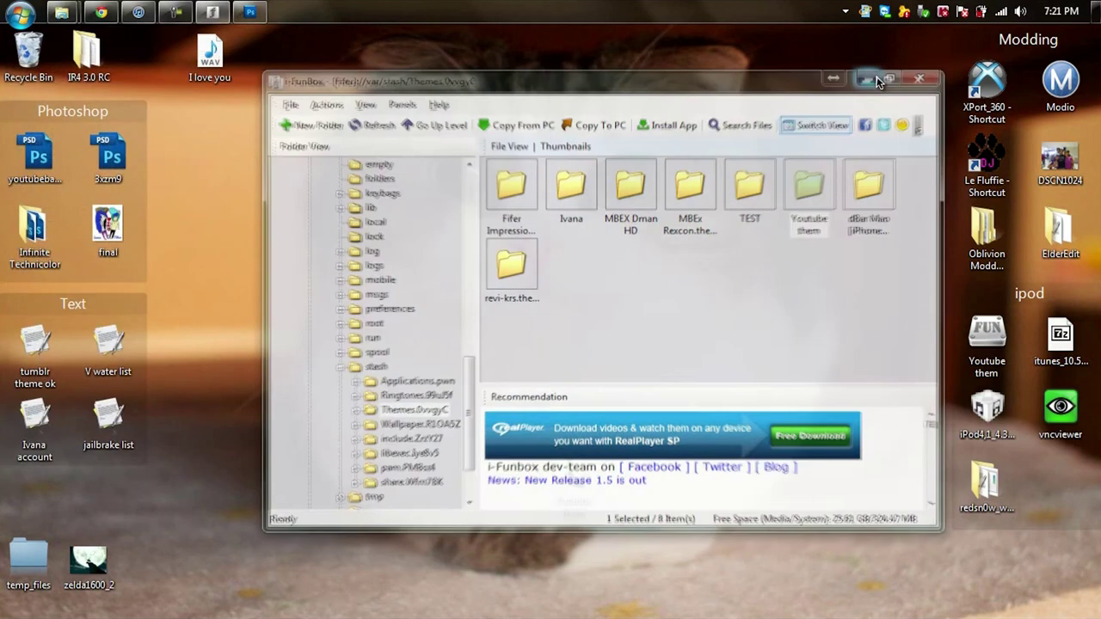